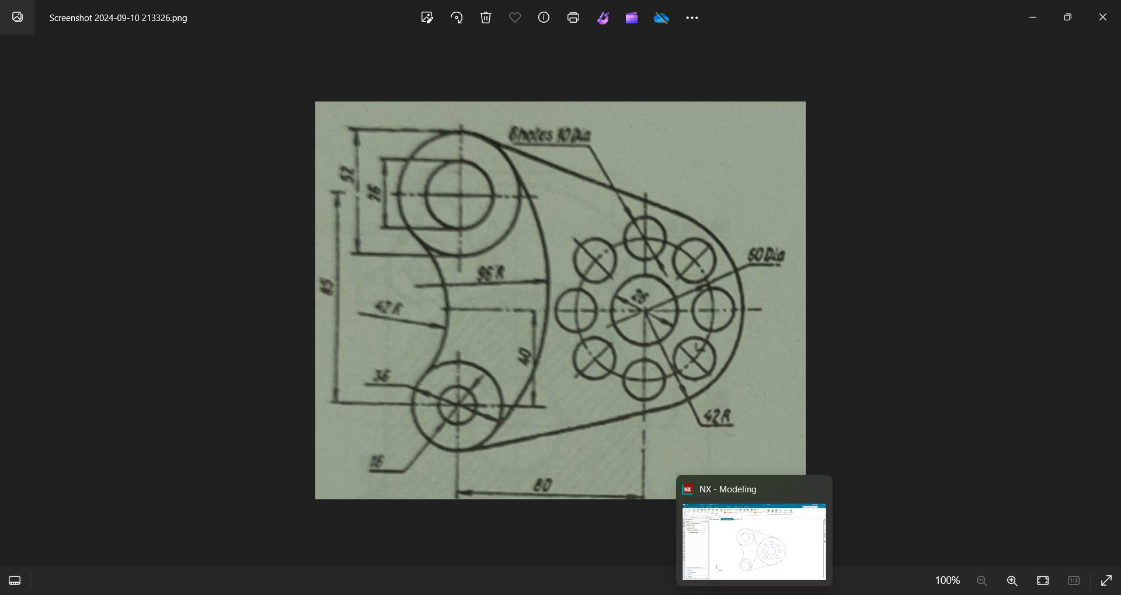
Switch from the reference drawing to NX and bring the model1.prt part to the front.
{"action": "left_click", "coordinate": [753, 542]}
{"action": "left_click", "coordinate": [779, 547]}
{"action": "left_click", "coordinate": [751, 594]}
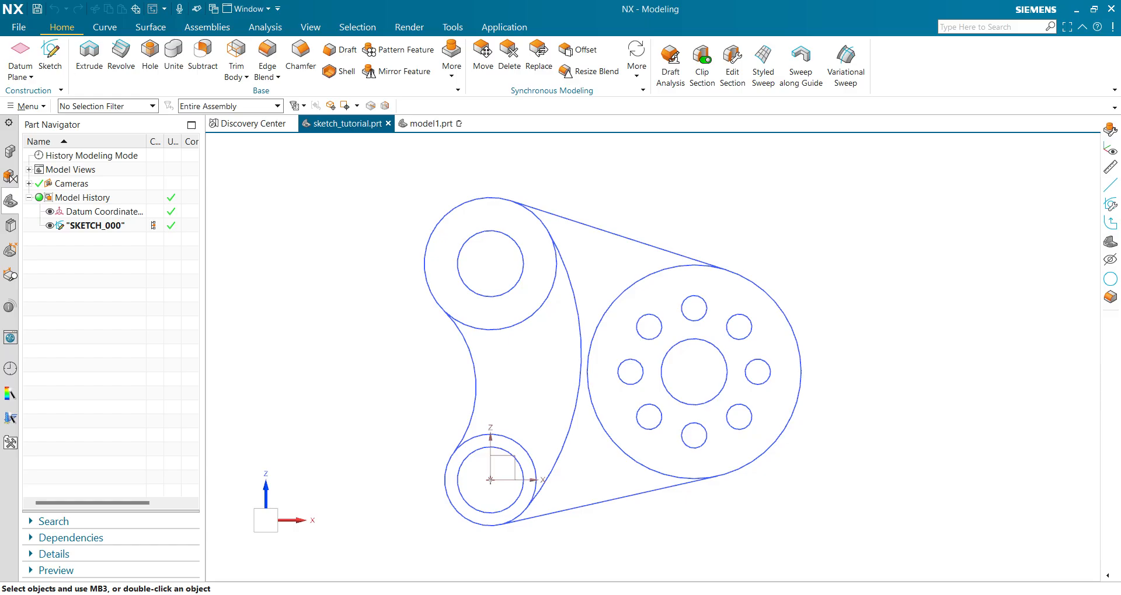
{"action": "left_click", "coordinate": [431, 126]}
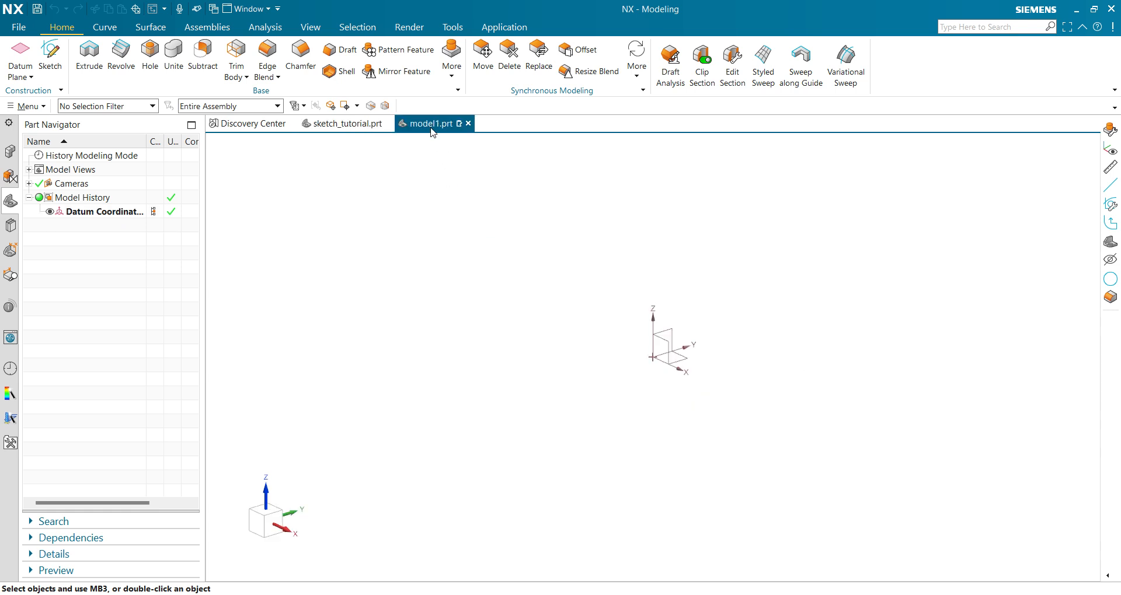
Create a new sketch on the Front principal plane.
{"action": "left_click", "coordinate": [50, 56]}
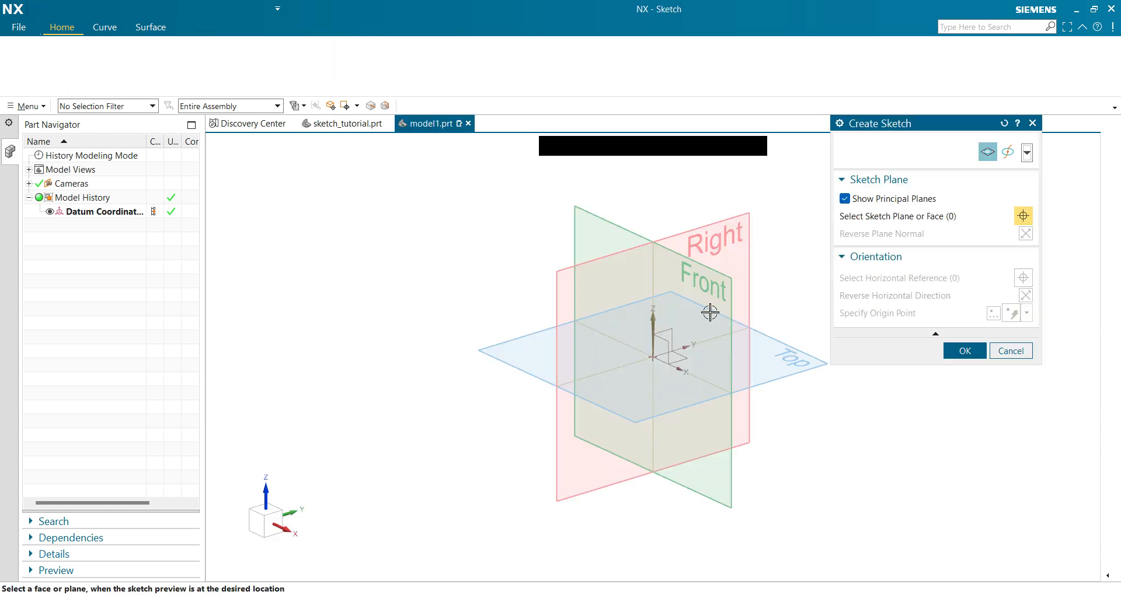
{"action": "left_click", "coordinate": [613, 222]}
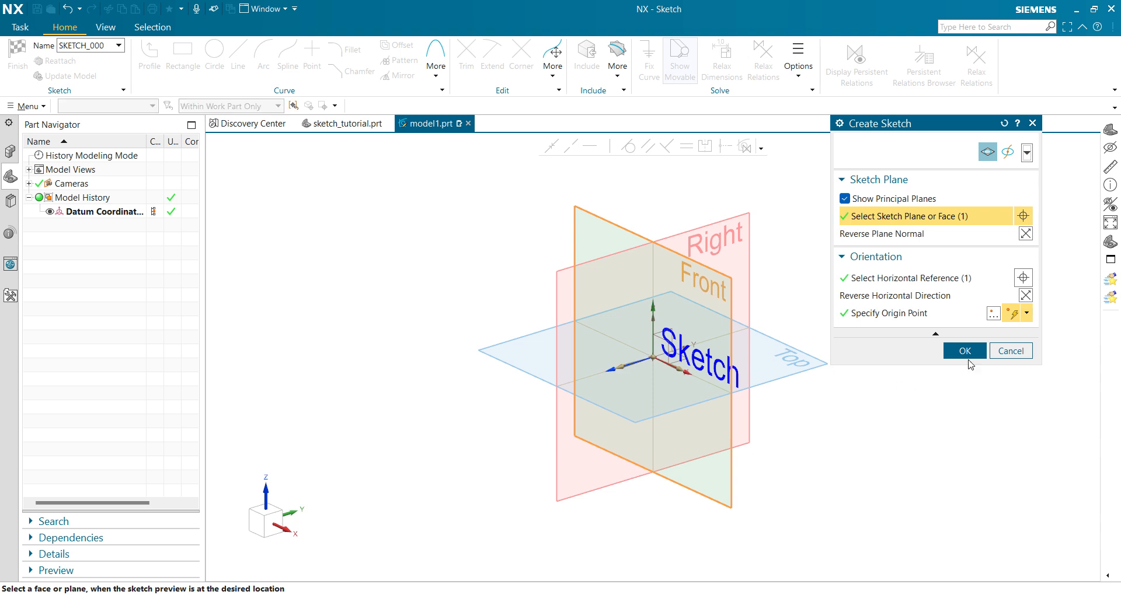
{"action": "left_click", "coordinate": [963, 350]}
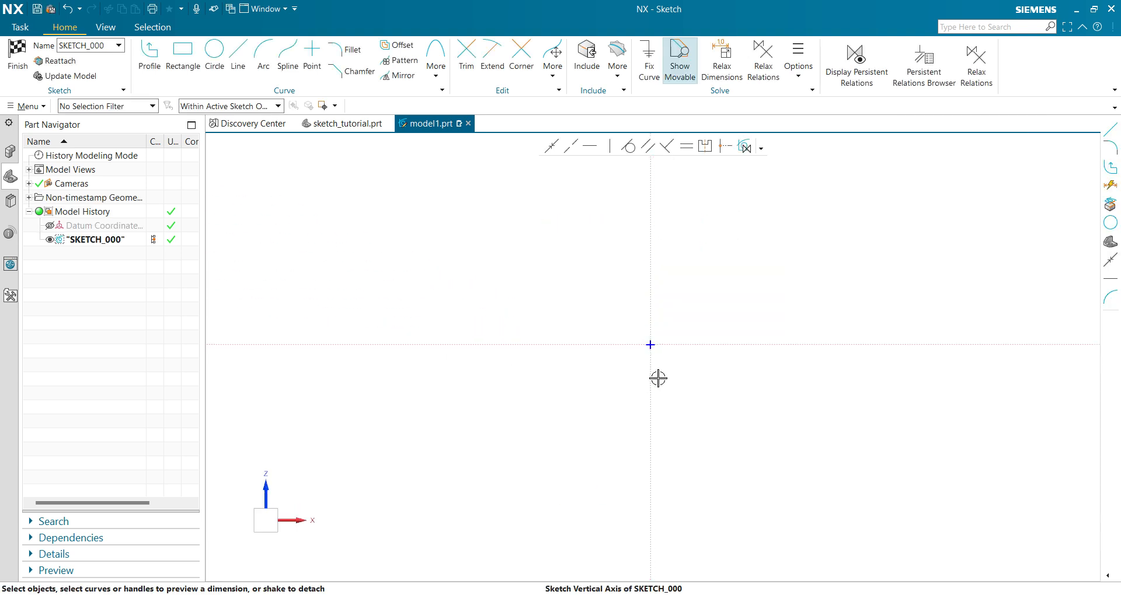
Draw two concentric circles centred on the sketch origin, about 175 and 119 in diameter.
{"action": "left_click", "coordinate": [215, 56]}
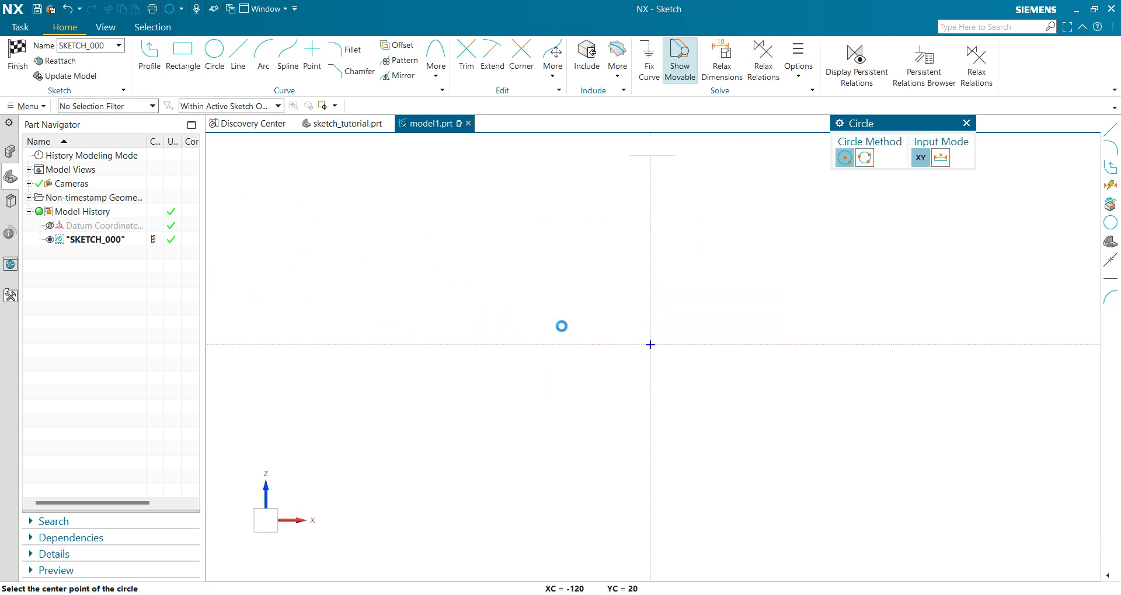
{"action": "left_click", "coordinate": [650, 344]}
{"action": "left_click", "coordinate": [702, 396]}
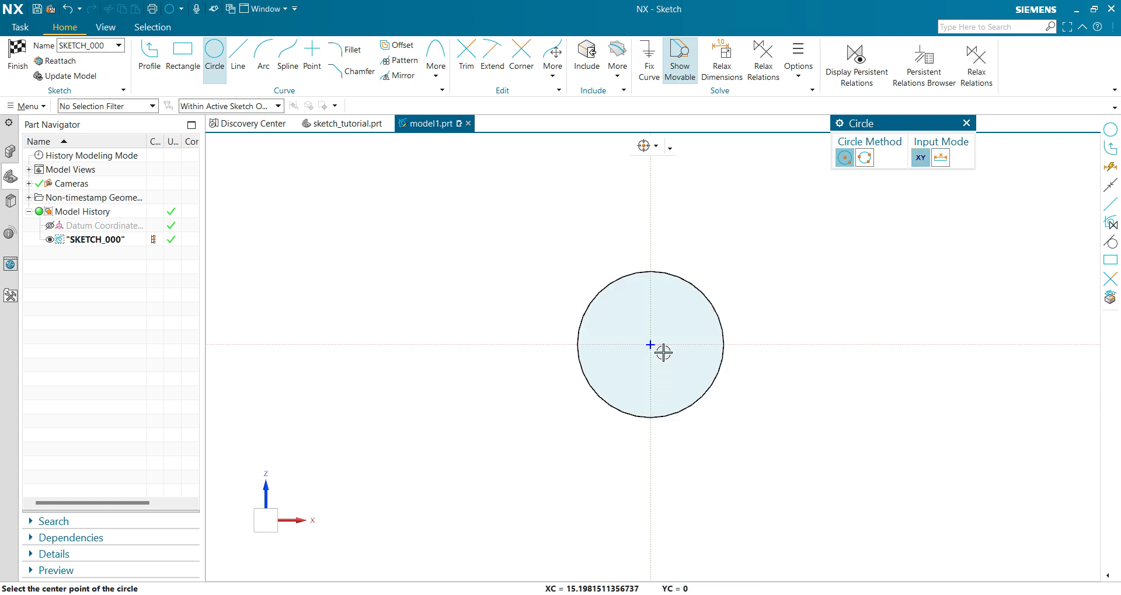
{"action": "left_click", "coordinate": [650, 346]}
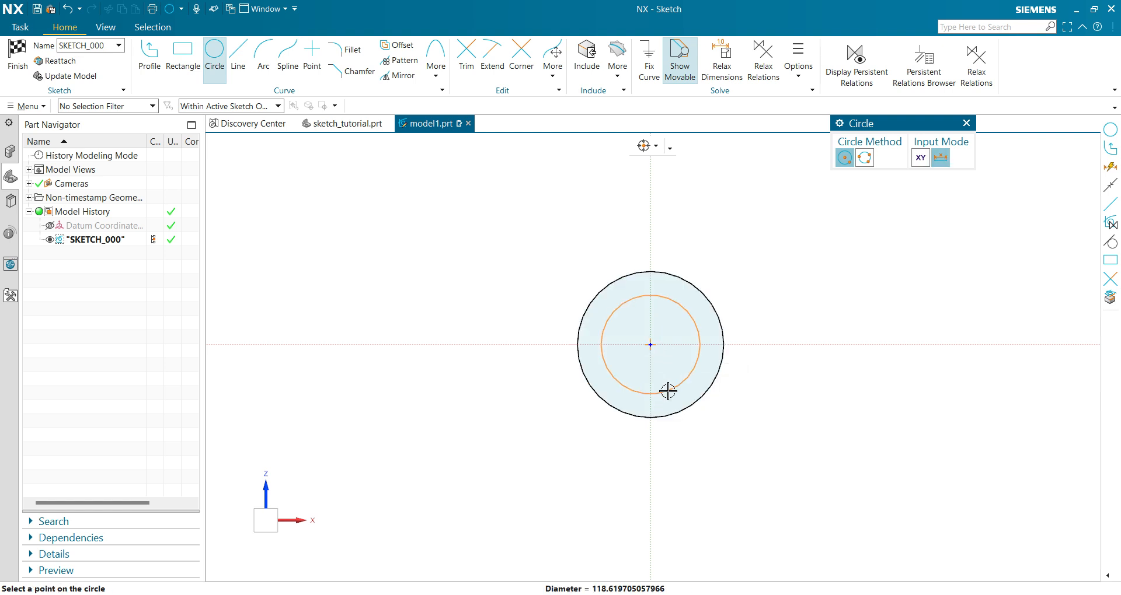
{"action": "left_click", "coordinate": [668, 391]}
Draw two concentric circles on the vertical axis, centred about 390 above the origin.
{"action": "scroll", "coordinate": [894, 279], "scroll_direction": "down", "scroll_amount": 2}
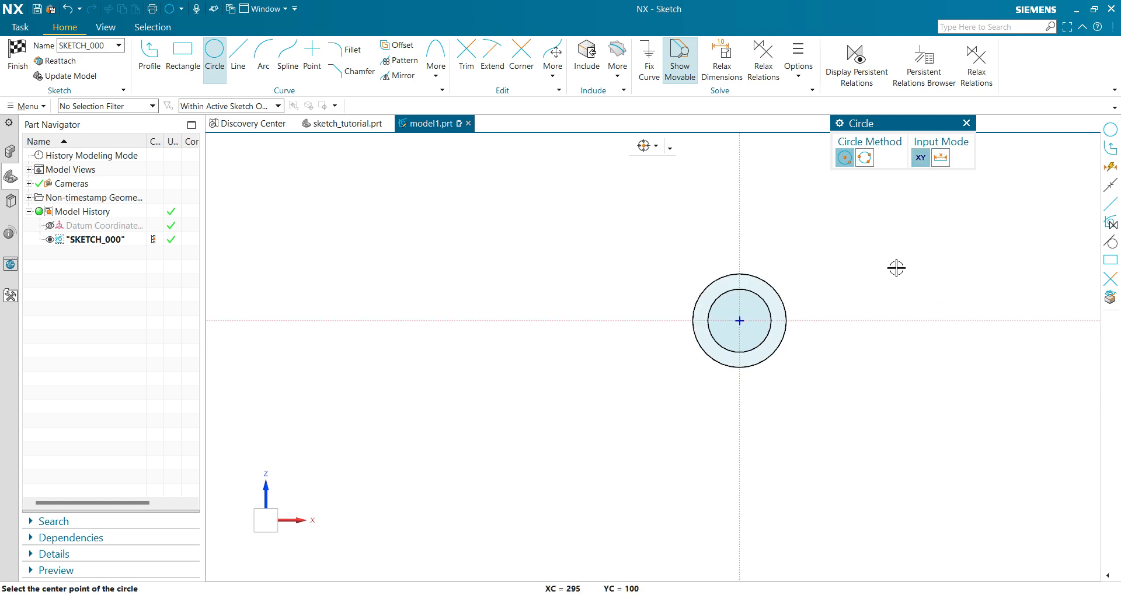
{"action": "middle_click_drag", "start_coordinate": [896, 268], "coordinate": [820, 427], "text": "shift"}
{"action": "left_click", "coordinate": [665, 271]}
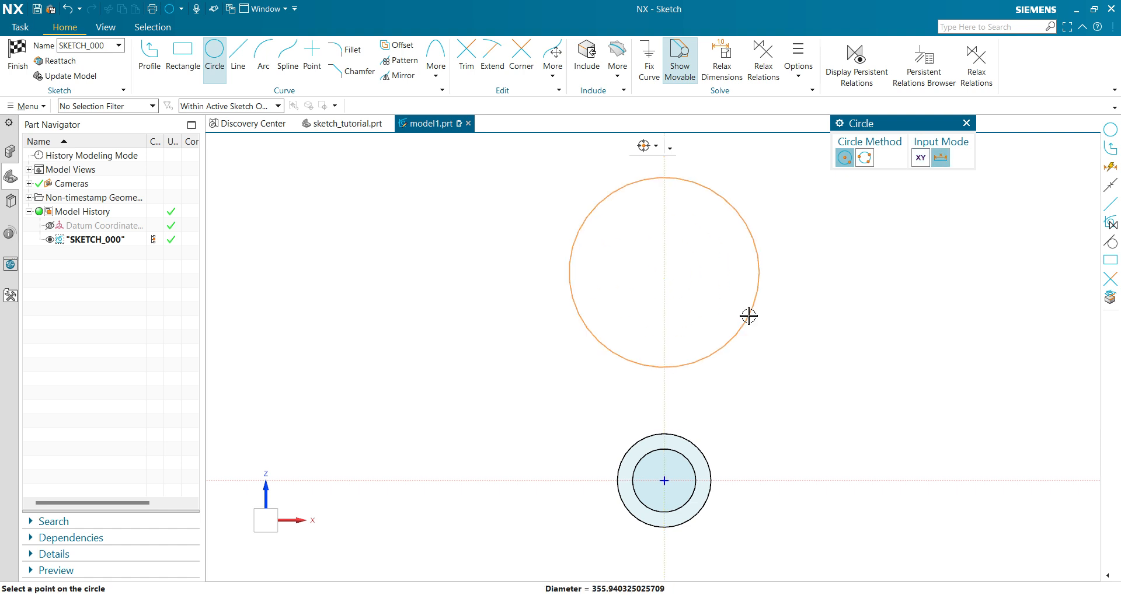
{"action": "left_click", "coordinate": [716, 287]}
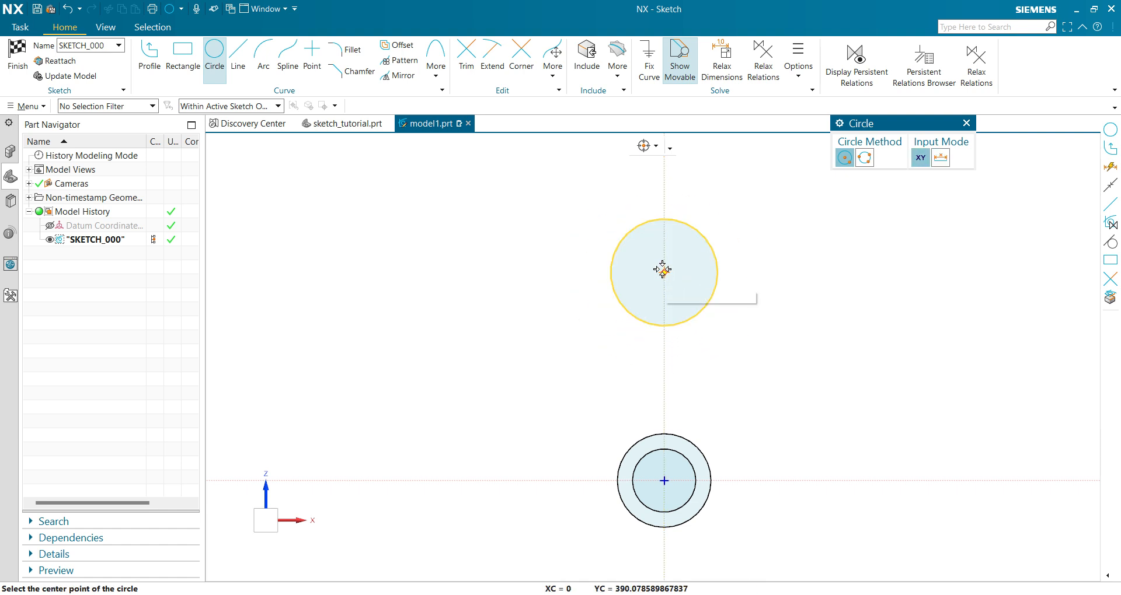
{"action": "left_click", "coordinate": [662, 269]}
{"action": "left_click", "coordinate": [683, 303]}
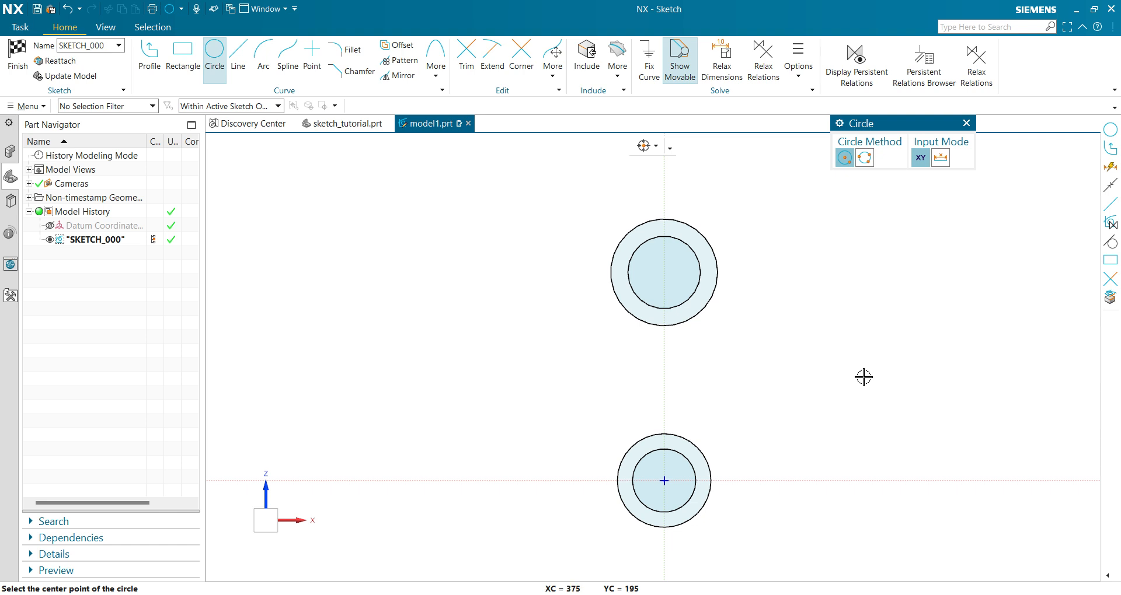
Draw three concentric circles to the right of the vertical axis, centred at about XC 360, YC 195.
{"action": "left_click", "coordinate": [856, 376]}
{"action": "left_click", "coordinate": [910, 410]}
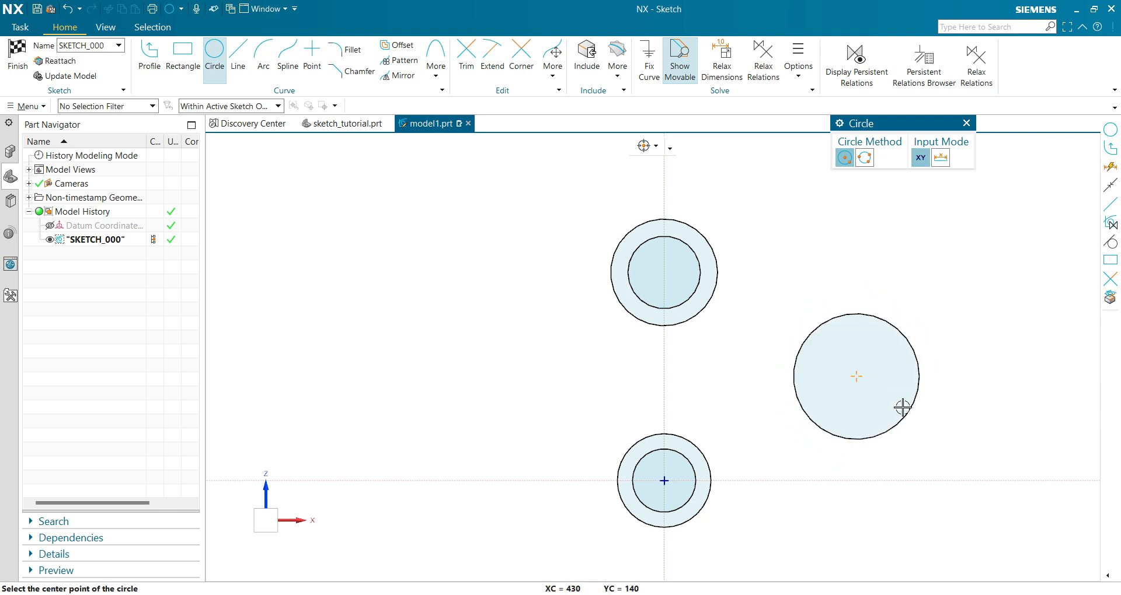
{"action": "left_click", "coordinate": [856, 378]}
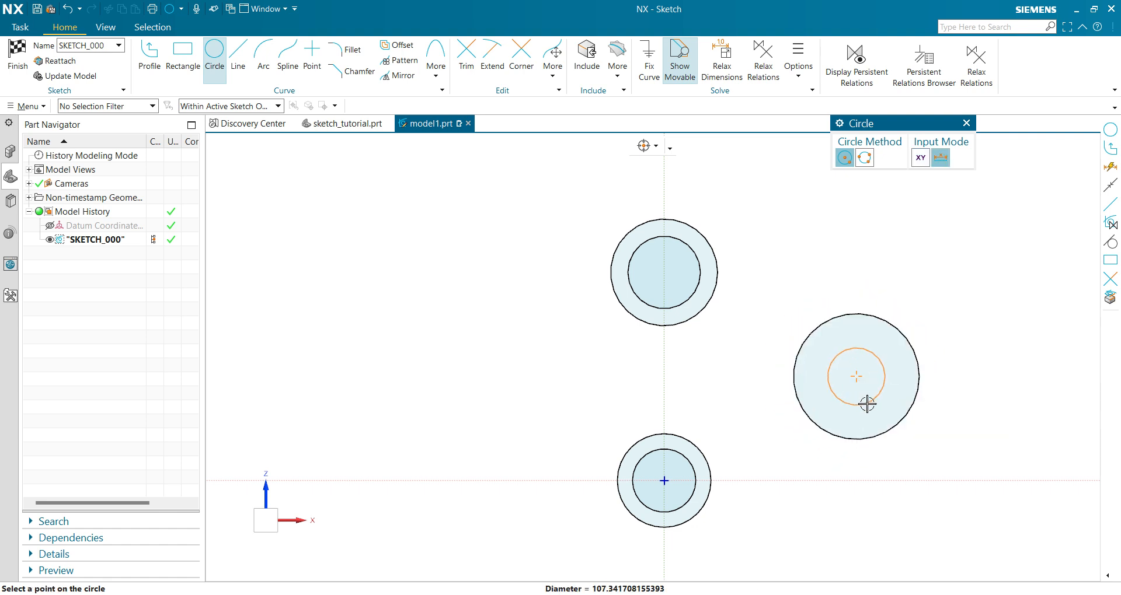
{"action": "left_click", "coordinate": [870, 410]}
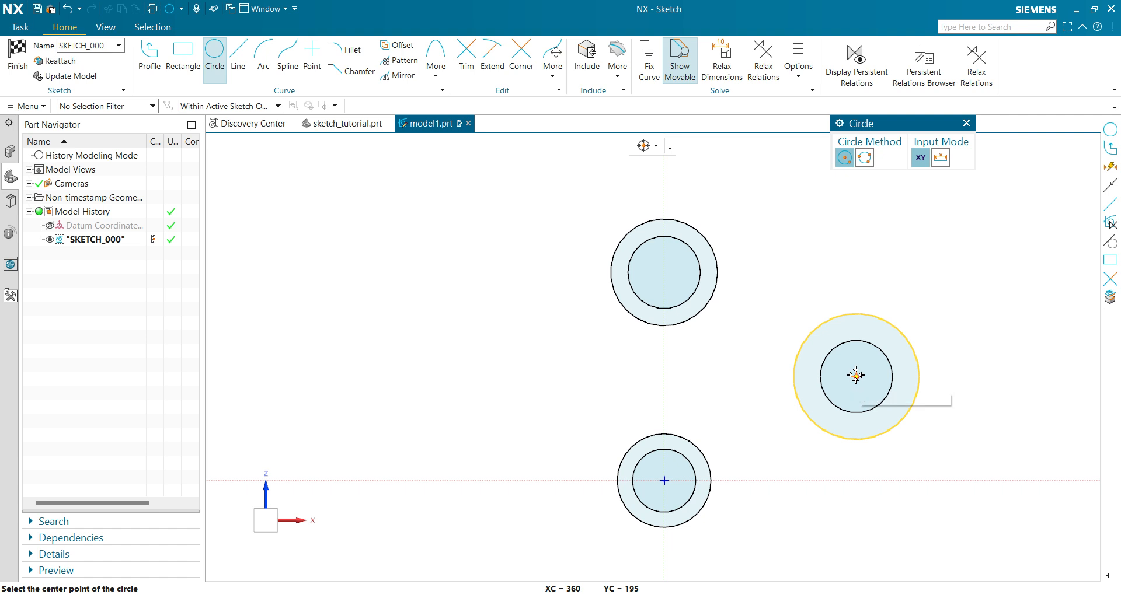
{"action": "left_click", "coordinate": [856, 375]}
{"action": "left_click", "coordinate": [922, 441]}
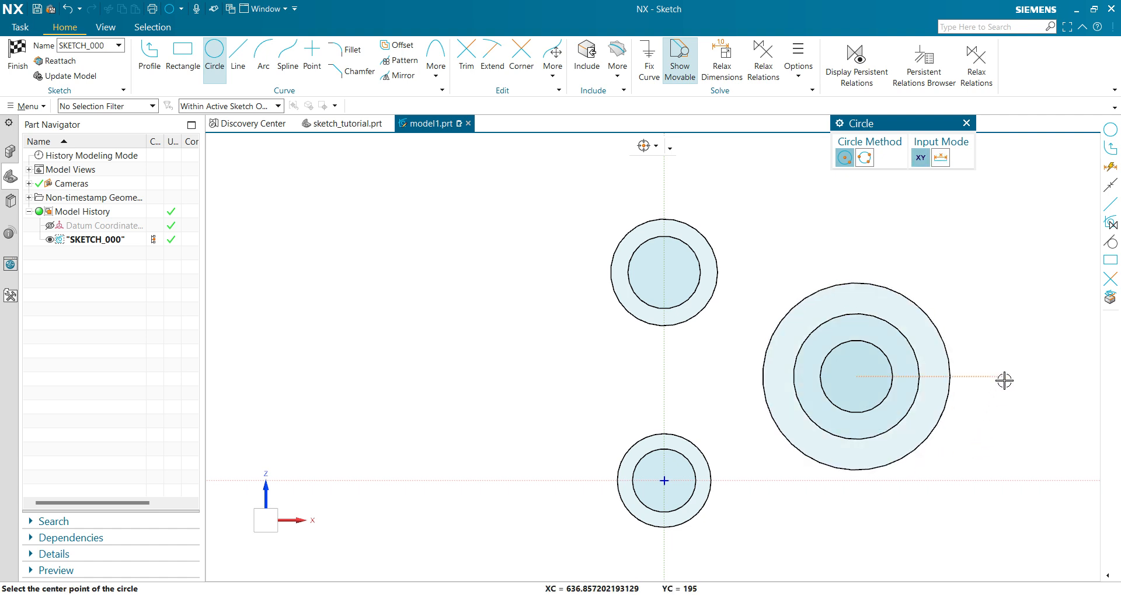
{"action": "key", "text": "Escape"}
Consult the reference drawing and set the diameter of the outer circle at the origin to 36, scaling the entire sketch.
{"action": "scroll", "coordinate": [794, 418], "scroll_direction": "up", "scroll_amount": 1}
{"action": "scroll", "coordinate": [760, 438], "scroll_direction": "down", "scroll_amount": 1}
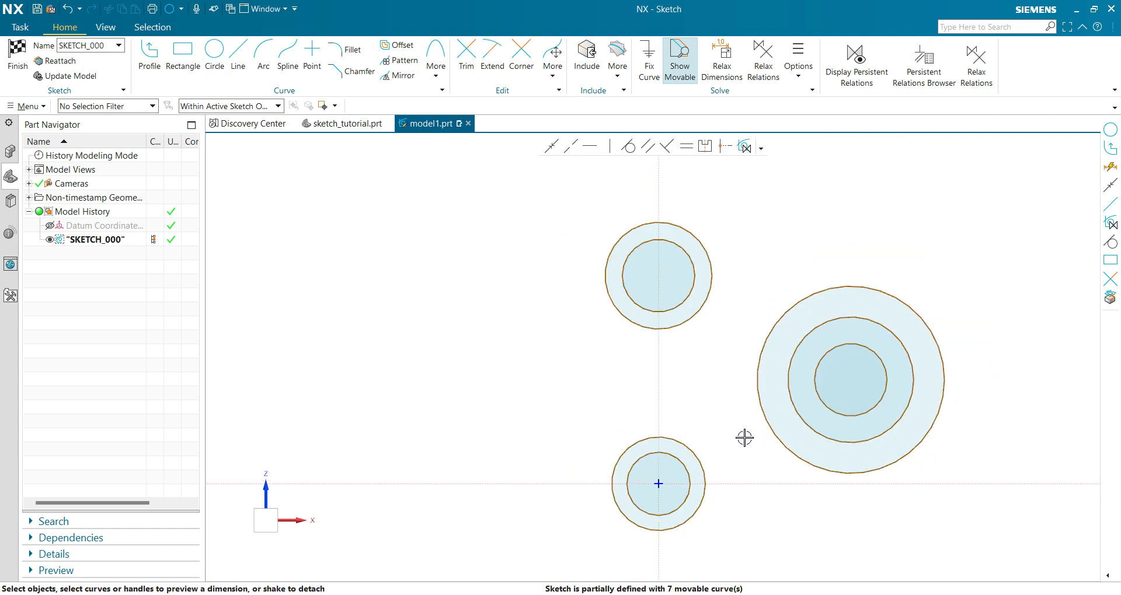
{"action": "middle_click_drag", "start_coordinate": [743, 438], "coordinate": [691, 431], "text": "shift"}
{"action": "key", "text": "alt+Tab"}
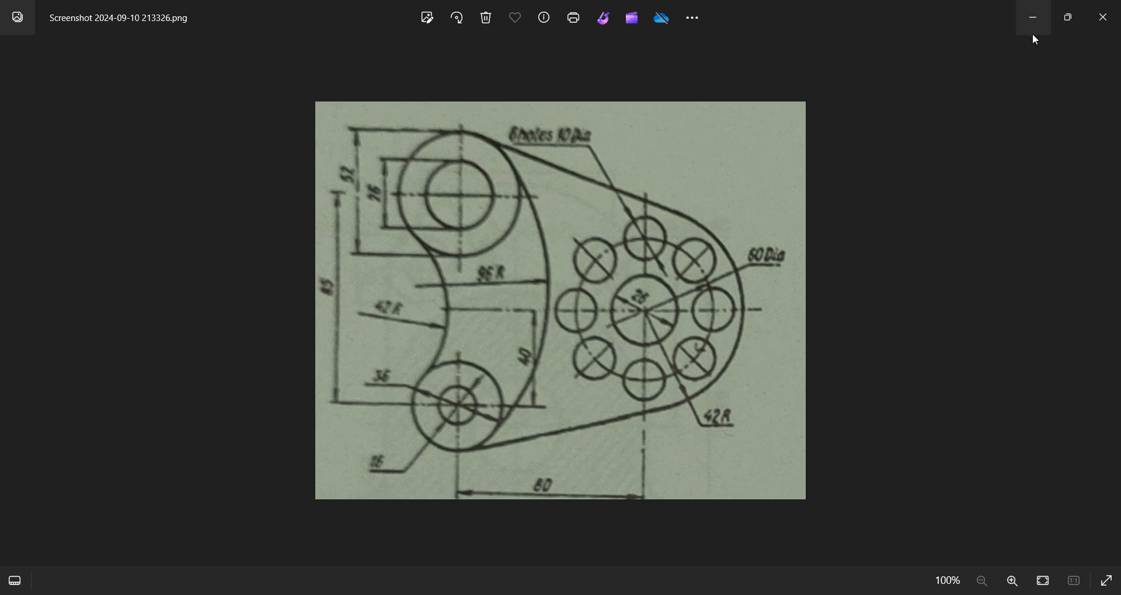
{"action": "key", "text": "alt+Tab"}
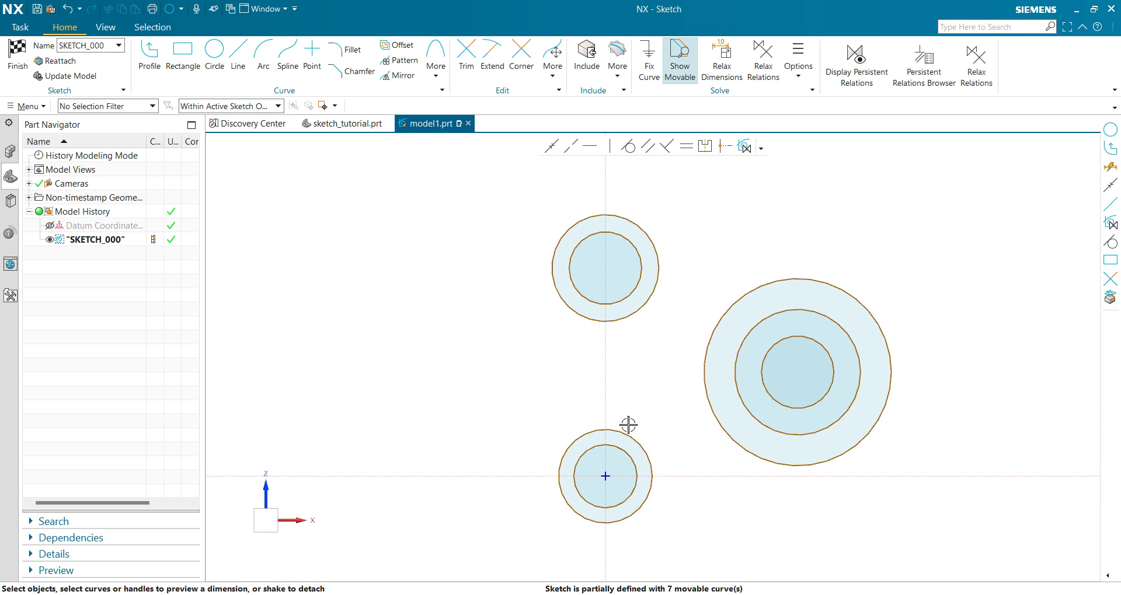
{"action": "left_click", "coordinate": [575, 445]}
{"action": "left_click", "coordinate": [682, 443]}
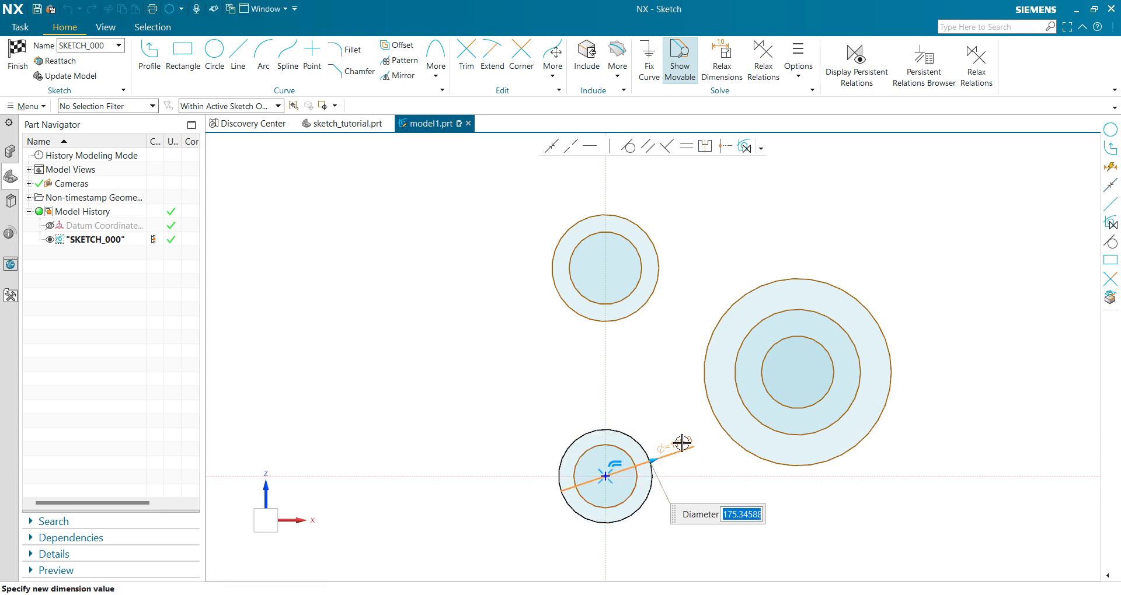
{"action": "type", "text": "36"}
{"action": "key", "text": "Return"}
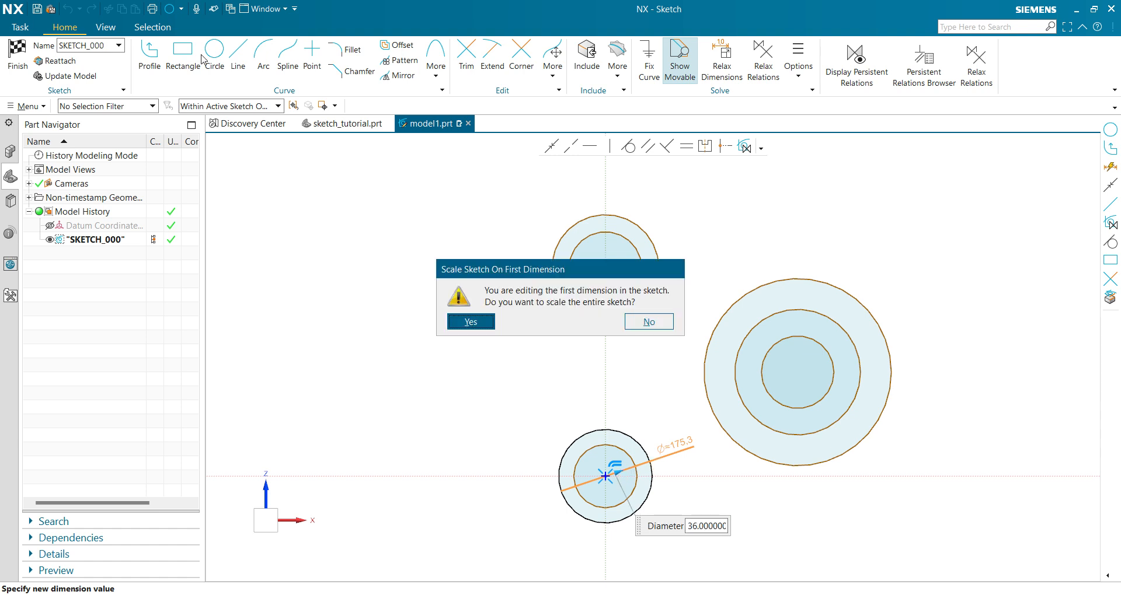
{"action": "left_click", "coordinate": [469, 321]}
Set the diameter of the inner circle at the origin to 26.
{"action": "scroll", "coordinate": [664, 517], "scroll_direction": "up", "scroll_amount": 4}
{"action": "scroll", "coordinate": [552, 440], "scroll_direction": "up", "scroll_amount": 3}
{"action": "left_click", "coordinate": [222, 314]}
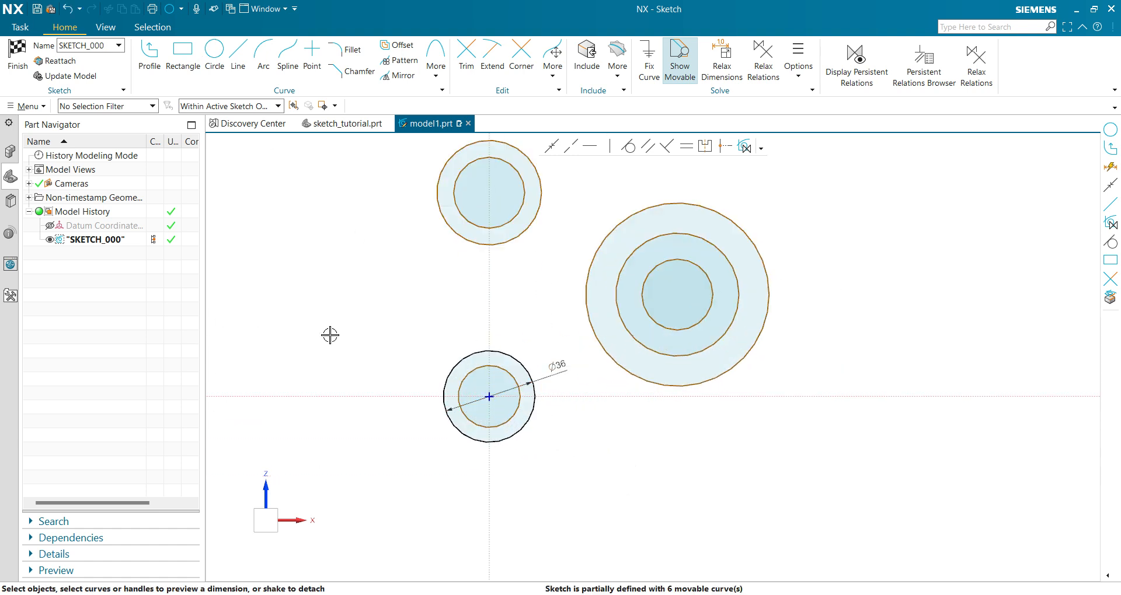
{"action": "scroll", "coordinate": [465, 392], "scroll_direction": "up", "scroll_amount": 3}
{"action": "left_click", "coordinate": [466, 393]}
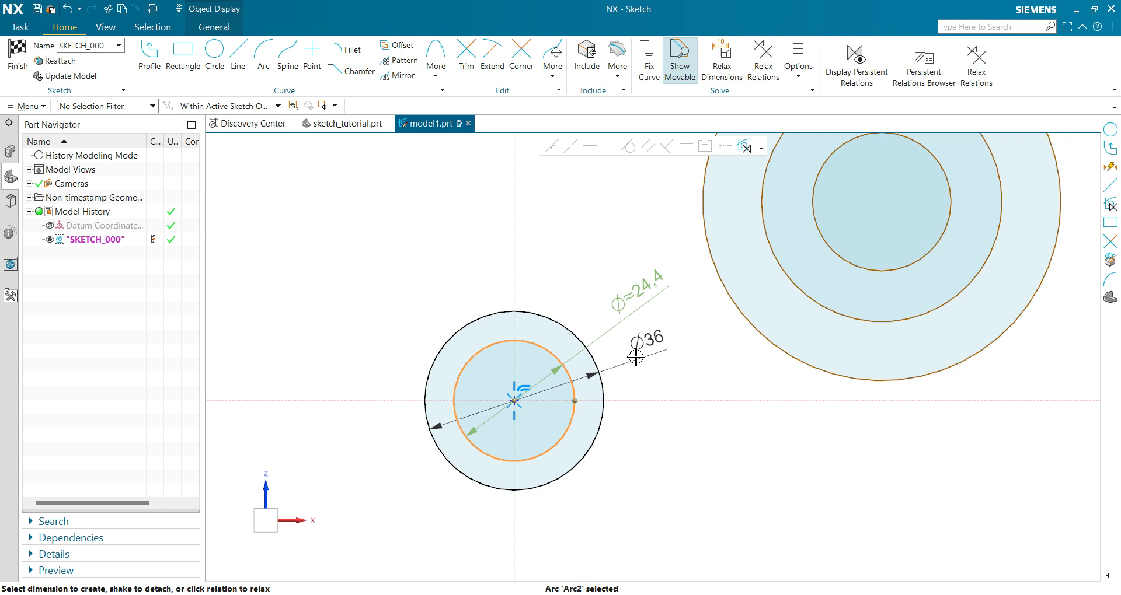
{"action": "left_click", "coordinate": [638, 294]}
{"action": "type", "text": "26"}
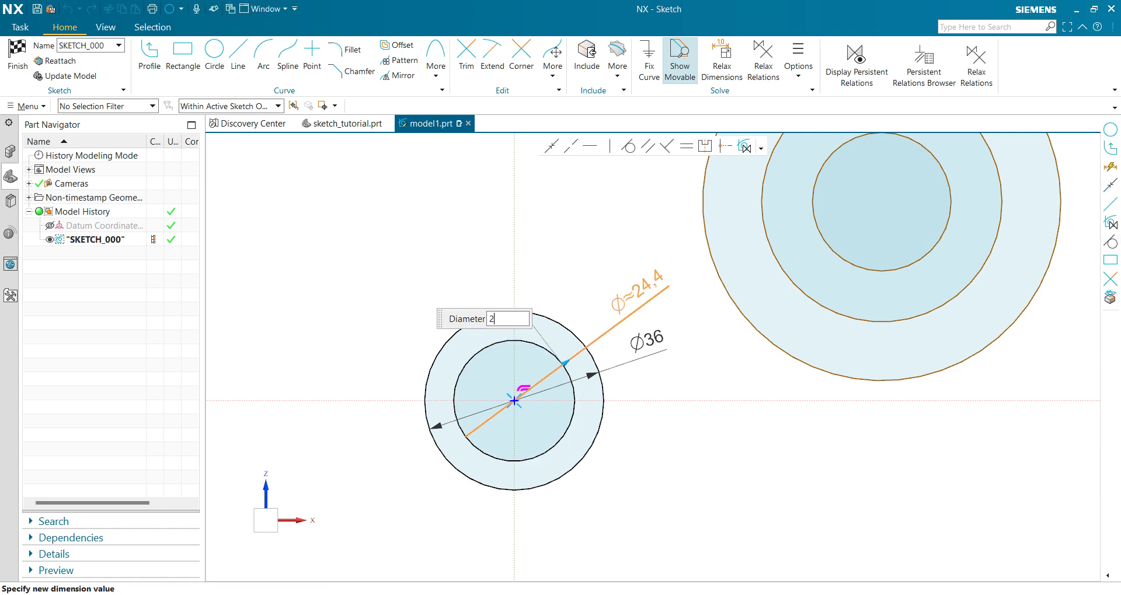
{"action": "key", "text": "Return"}
{"action": "middle_click", "coordinate": [580, 279]}
Set the diameter of the inner circle in the upper pair to 26.
{"action": "scroll", "coordinate": [580, 278], "scroll_direction": "down", "scroll_amount": 4}
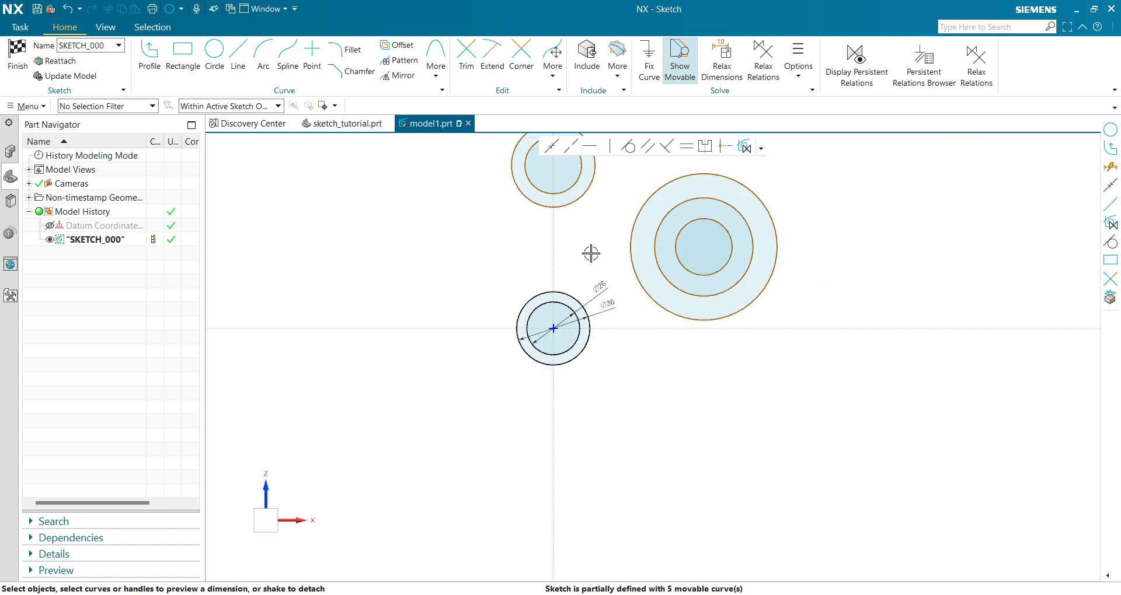
{"action": "middle_click_drag", "start_coordinate": [590, 255], "coordinate": [560, 378], "text": "shift"}
{"action": "scroll", "coordinate": [559, 378], "scroll_direction": "up", "scroll_amount": 2}
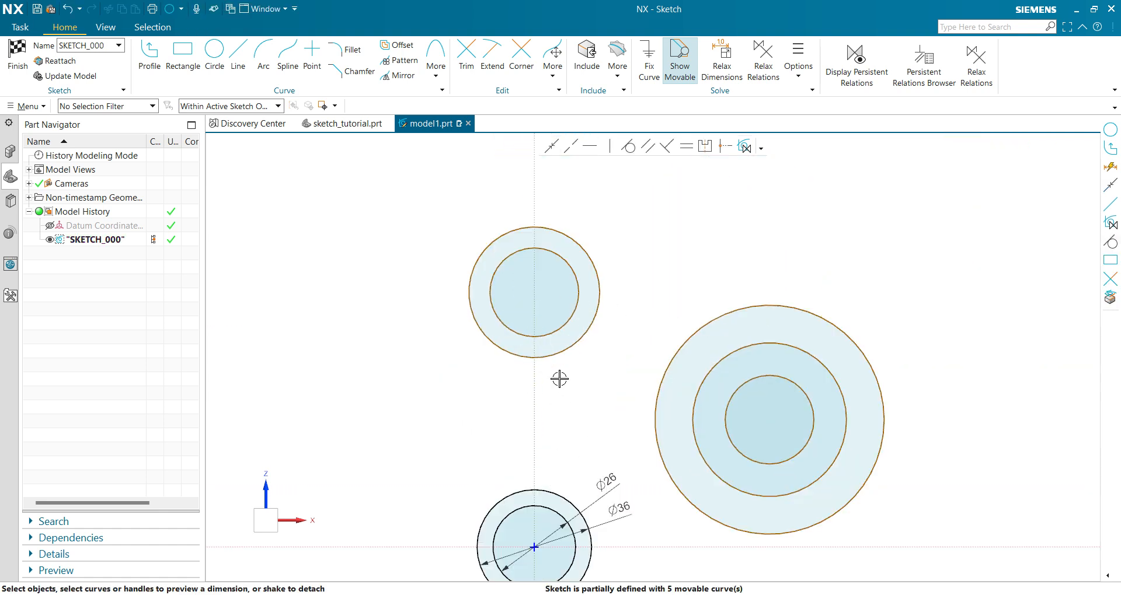
{"action": "left_click", "coordinate": [570, 262]}
{"action": "left_click", "coordinate": [640, 258]}
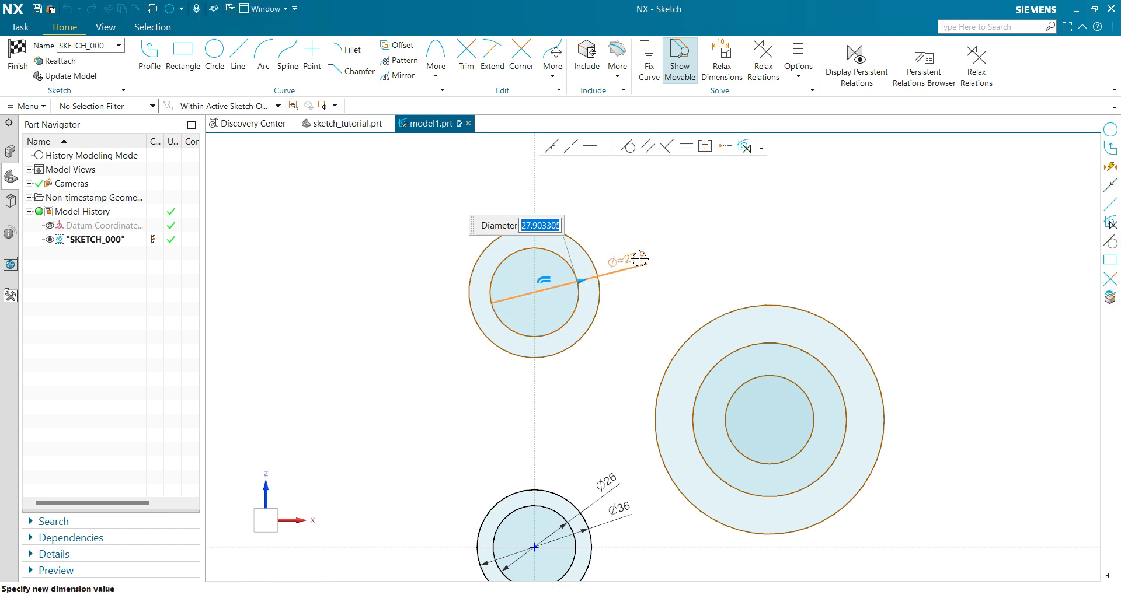
{"action": "type", "text": "26"}
{"action": "key", "text": "Return"}
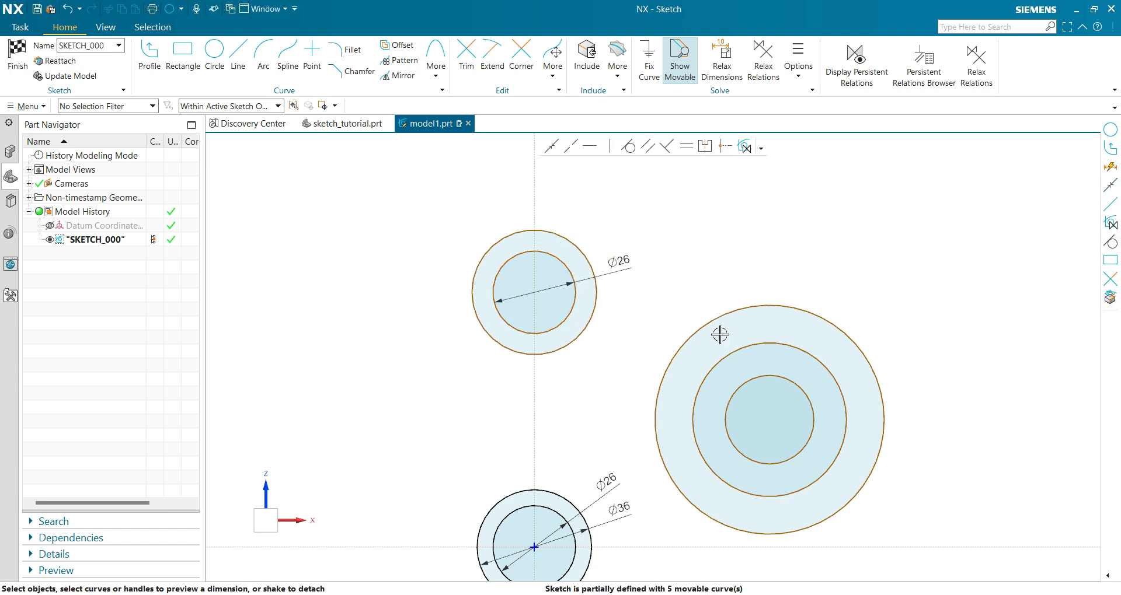
Check the reference drawing and set the diameter of the outer circle in the upper pair to 52.
{"action": "key", "text": "alt+Tab"}
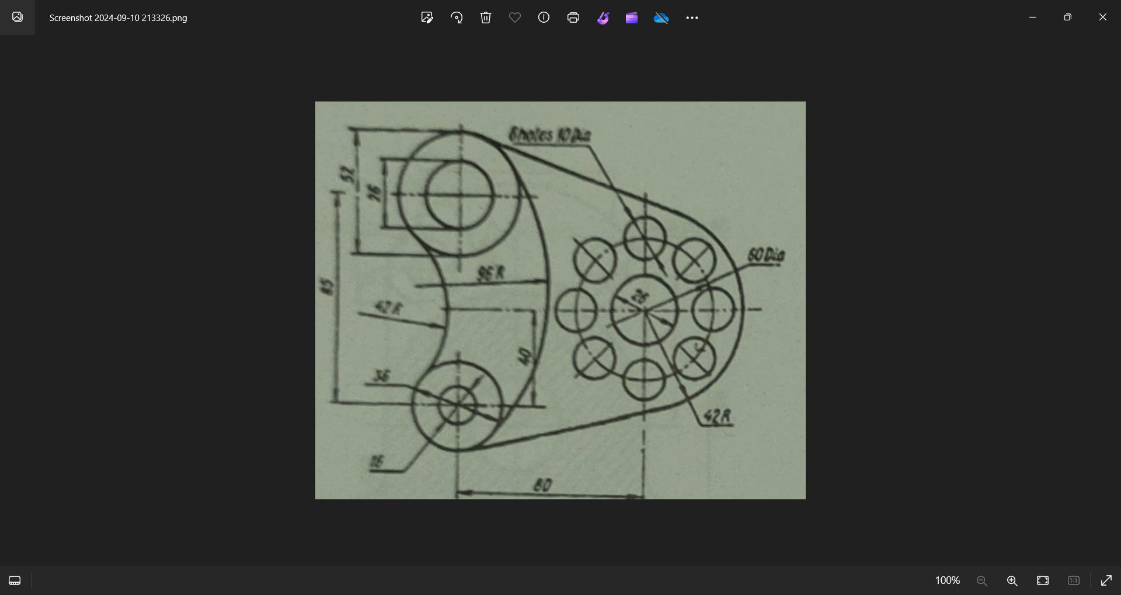
{"action": "key", "text": "alt+Tab"}
{"action": "left_click", "coordinate": [597, 293]}
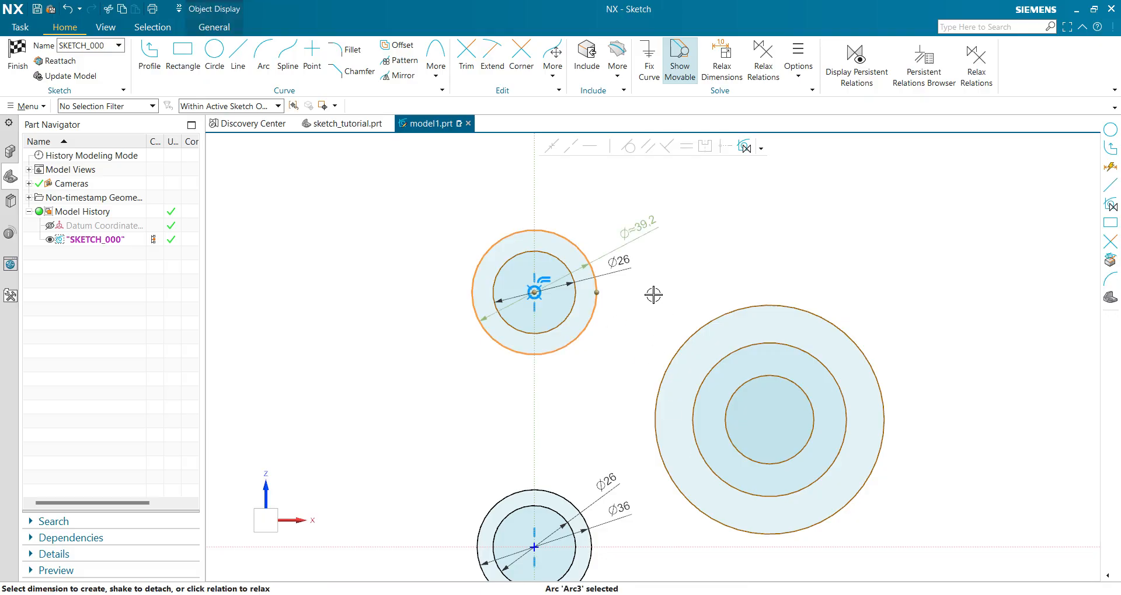
{"action": "left_click", "coordinate": [640, 225]}
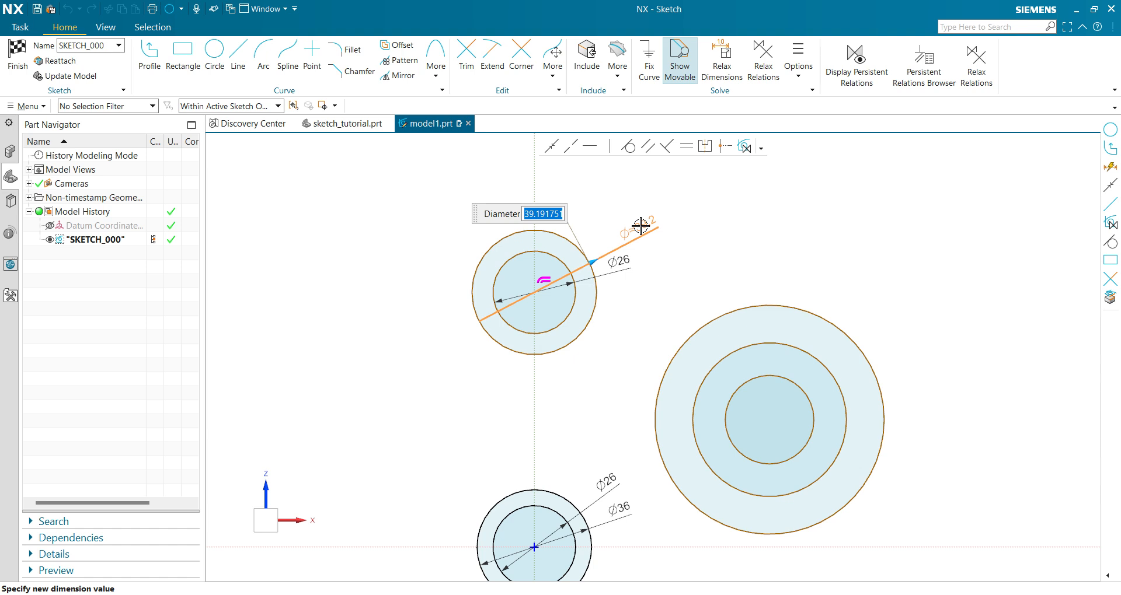
{"action": "type", "text": "52"}
{"action": "key", "text": "Return"}
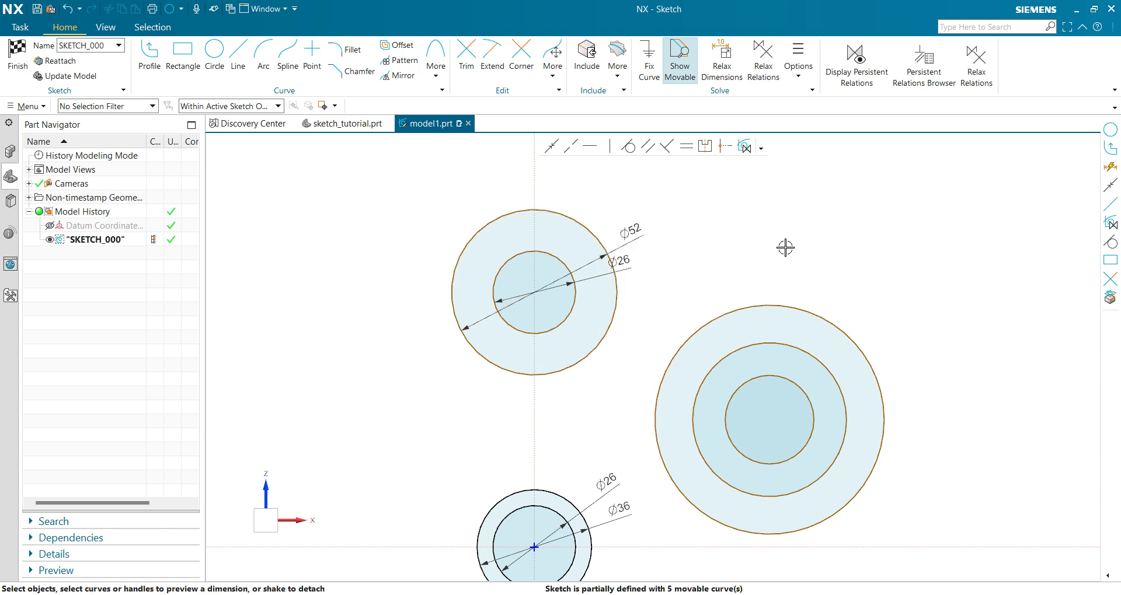
Check the reference drawing and set the diameter of the innermost circle in the three-circle group to 26.
{"action": "scroll", "coordinate": [785, 248], "scroll_direction": "down", "scroll_amount": 1}
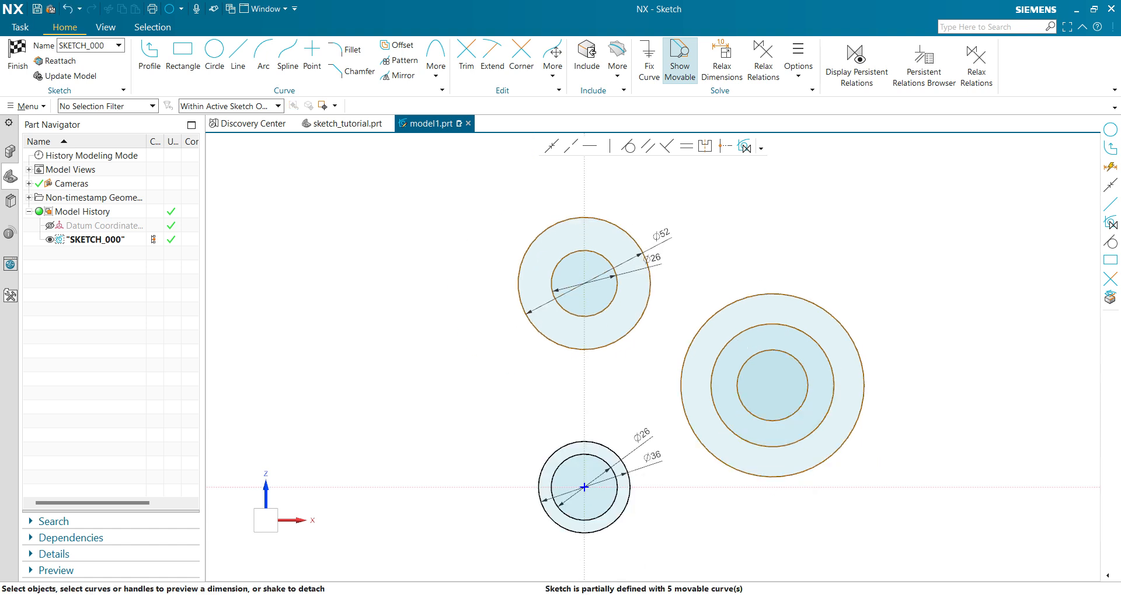
{"action": "left_click", "coordinate": [723, 594]}
{"action": "left_click_drag", "start_coordinate": [783, 353], "coordinate": [855, 356]}
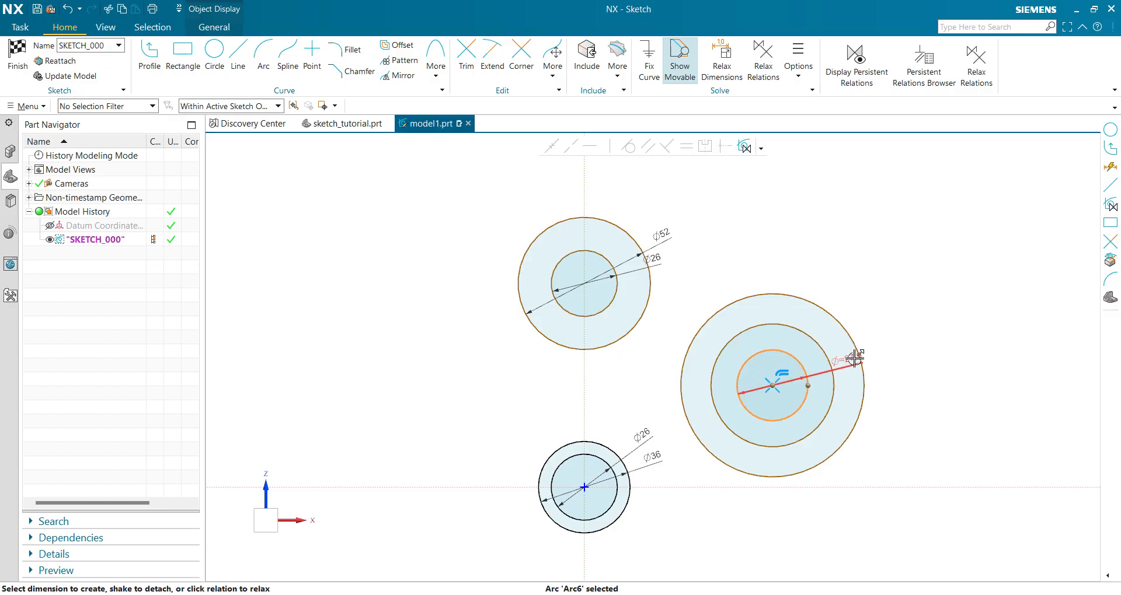
{"action": "left_click", "coordinate": [855, 357]}
{"action": "type", "text": "26"}
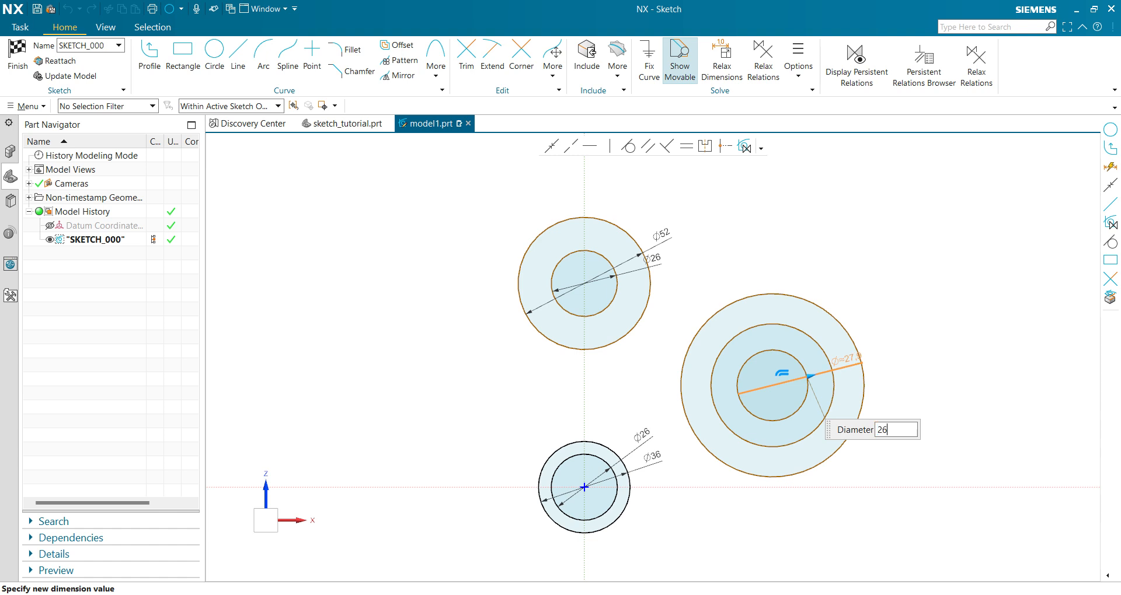
{"action": "key", "text": "Return"}
{"action": "left_click", "coordinate": [926, 277]}
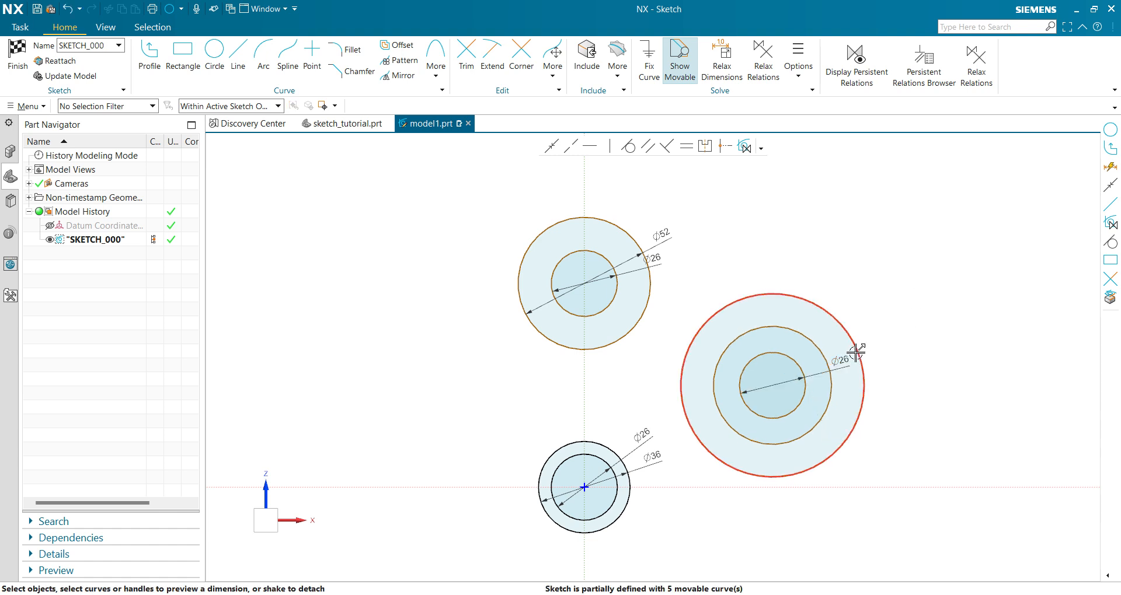
Set the diameter of the middle circle in the three-circle group to 50.
{"action": "left_click", "coordinate": [809, 343]}
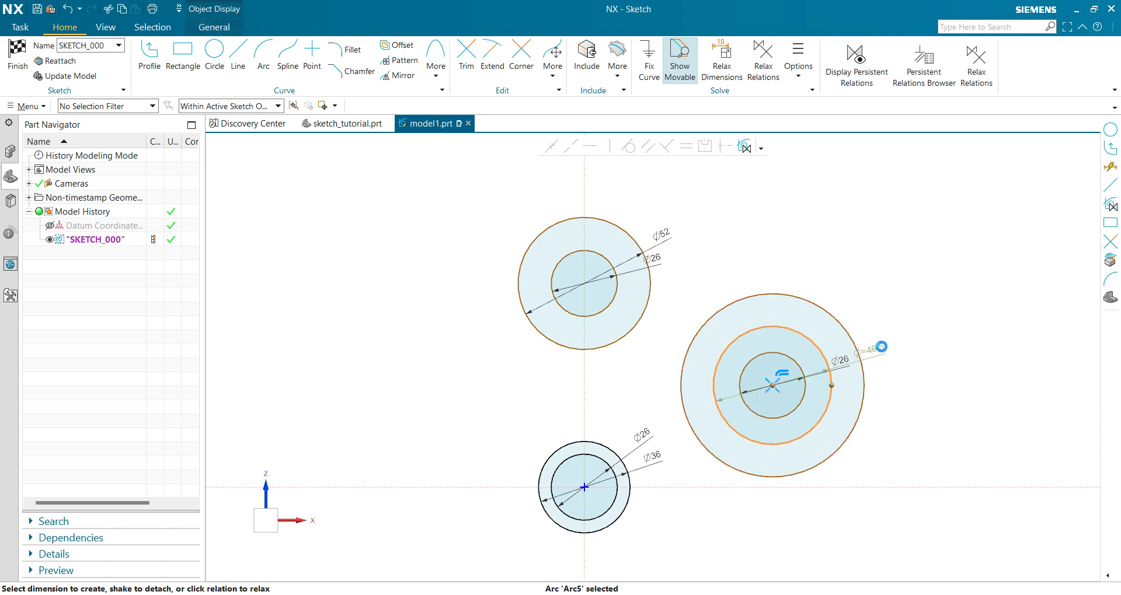
{"action": "left_click", "coordinate": [881, 347]}
{"action": "type", "text": "50"}
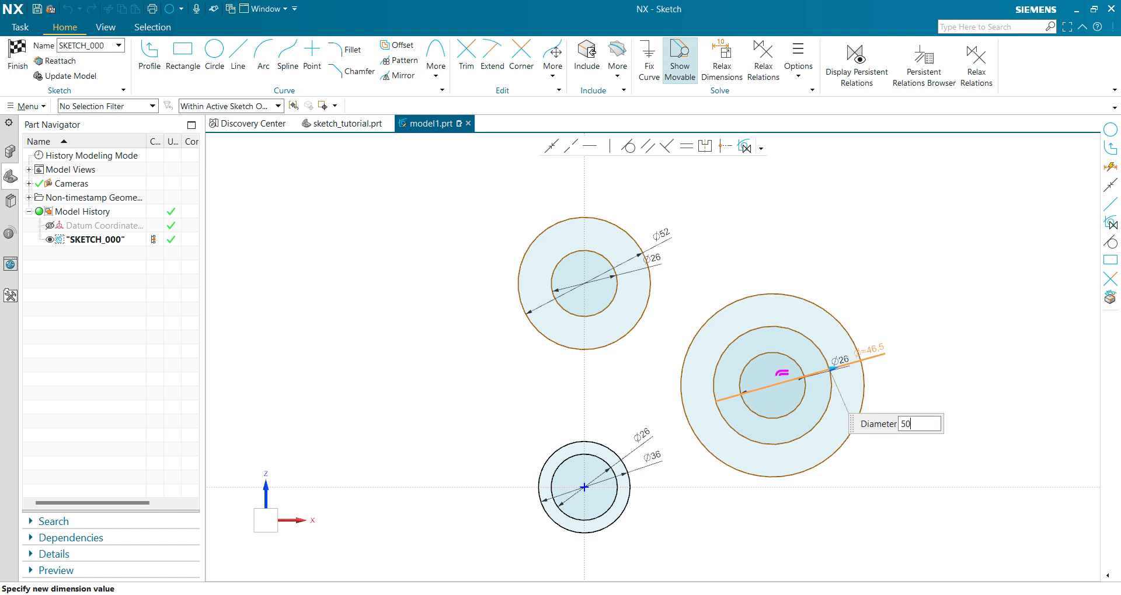
{"action": "key", "text": "Return"}
{"action": "left_click", "coordinate": [810, 256]}
Set the diameter of the outermost circle in the three-circle group to 84, twice the 42 radius.
{"action": "left_click", "coordinate": [817, 304]}
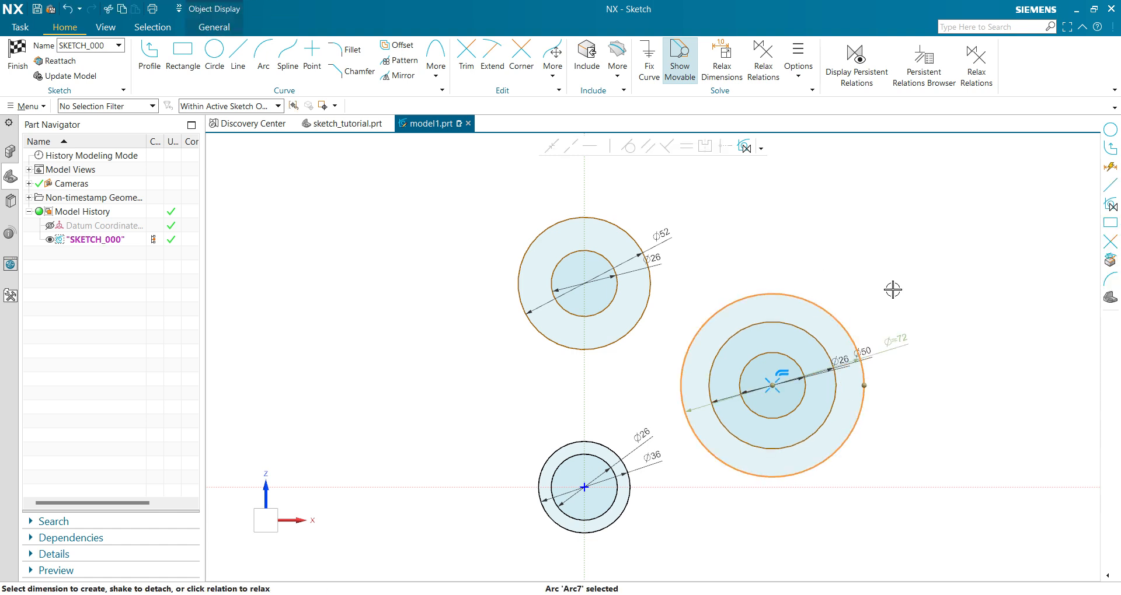
{"action": "left_click", "coordinate": [899, 337]}
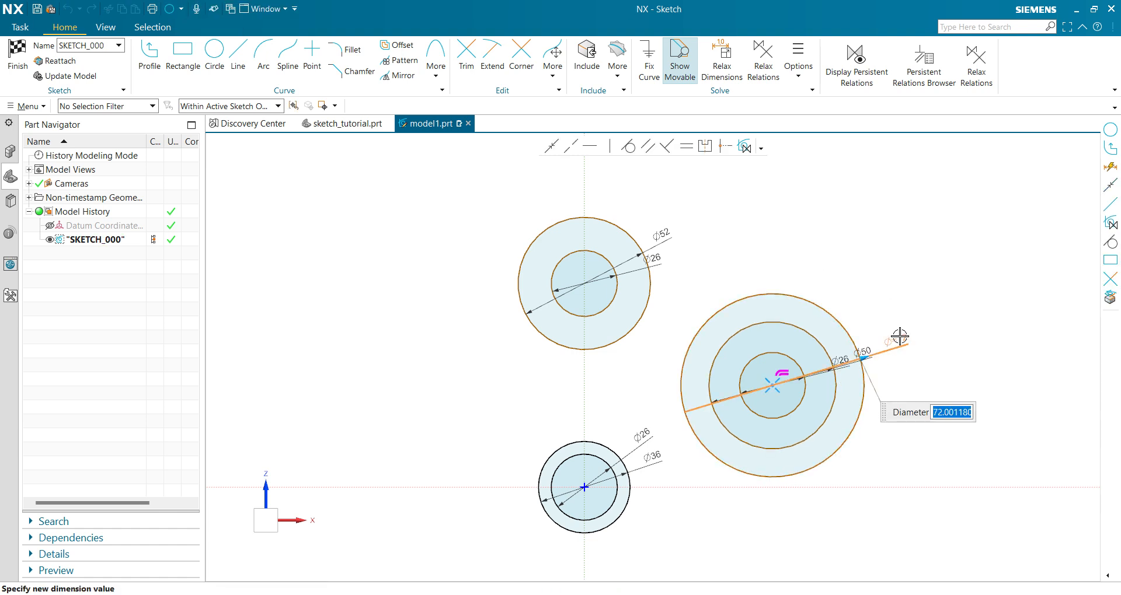
{"action": "type", "text": "42*2"}
{"action": "key", "text": "Return"}
{"action": "left_click", "coordinate": [901, 208]}
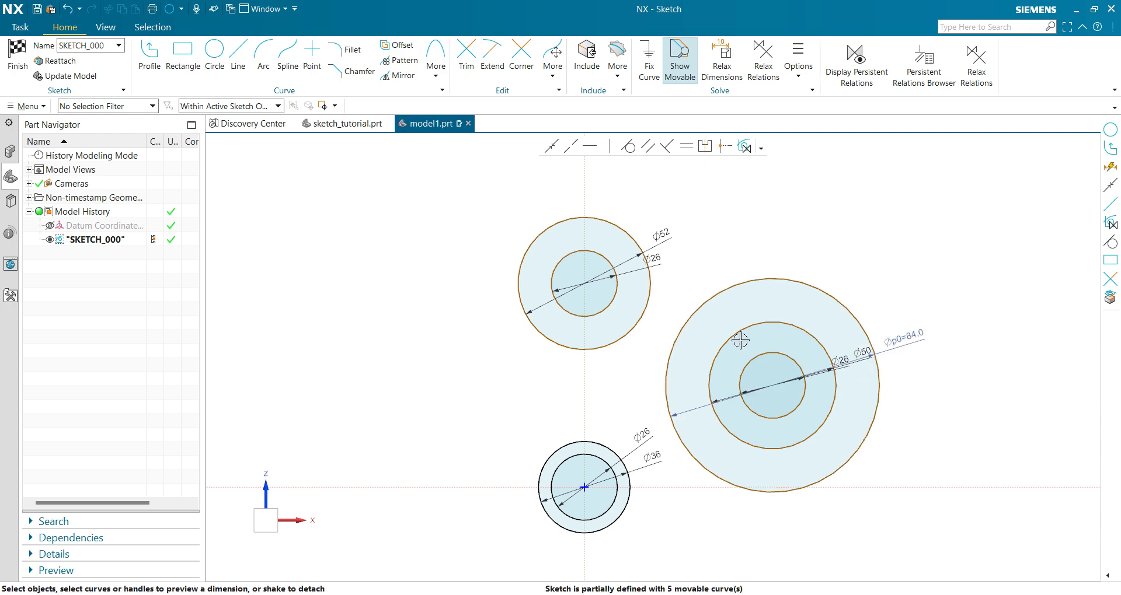
Consult the reference drawing and set the vertical distance from the upper pair's centre to the horizontal axis to 85.
{"action": "scroll", "coordinate": [580, 481], "scroll_direction": "up", "scroll_amount": 1}
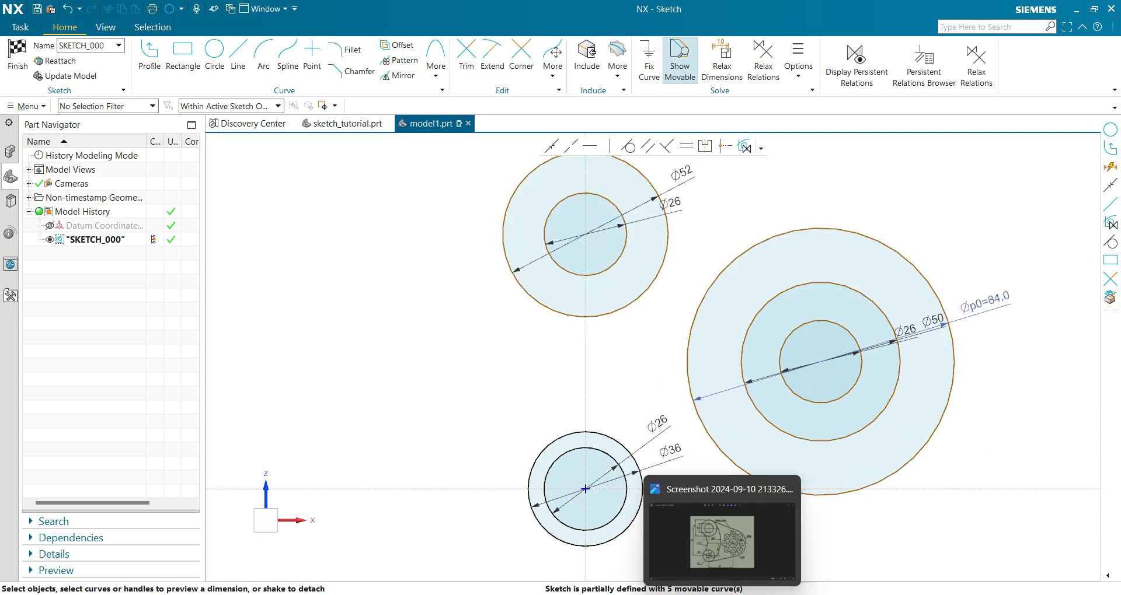
{"action": "left_click", "coordinate": [720, 594]}
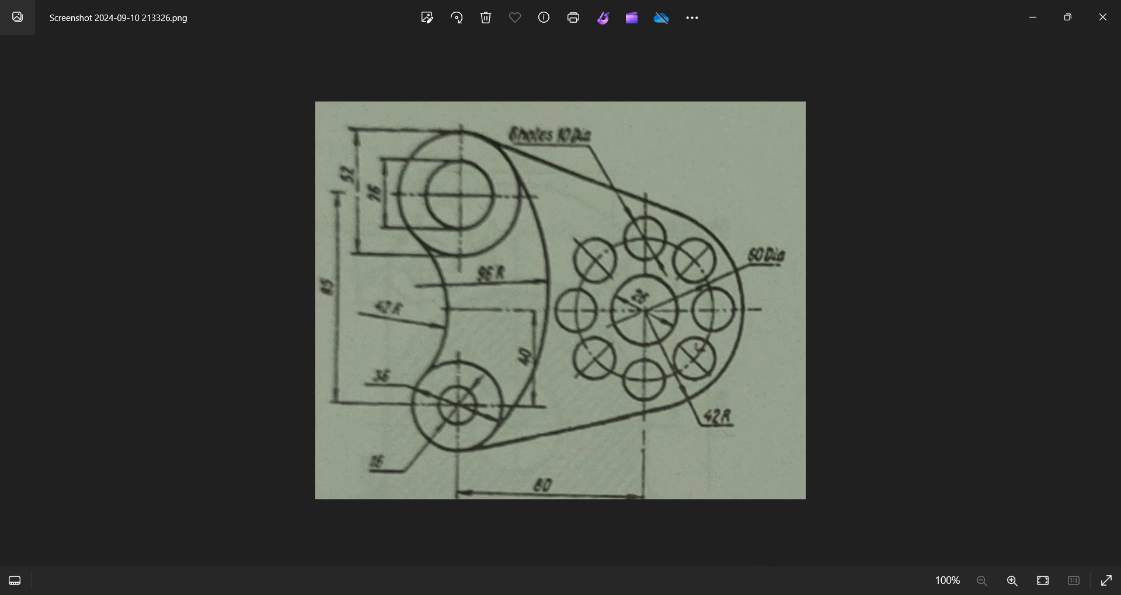
{"action": "key", "text": "alt+Tab"}
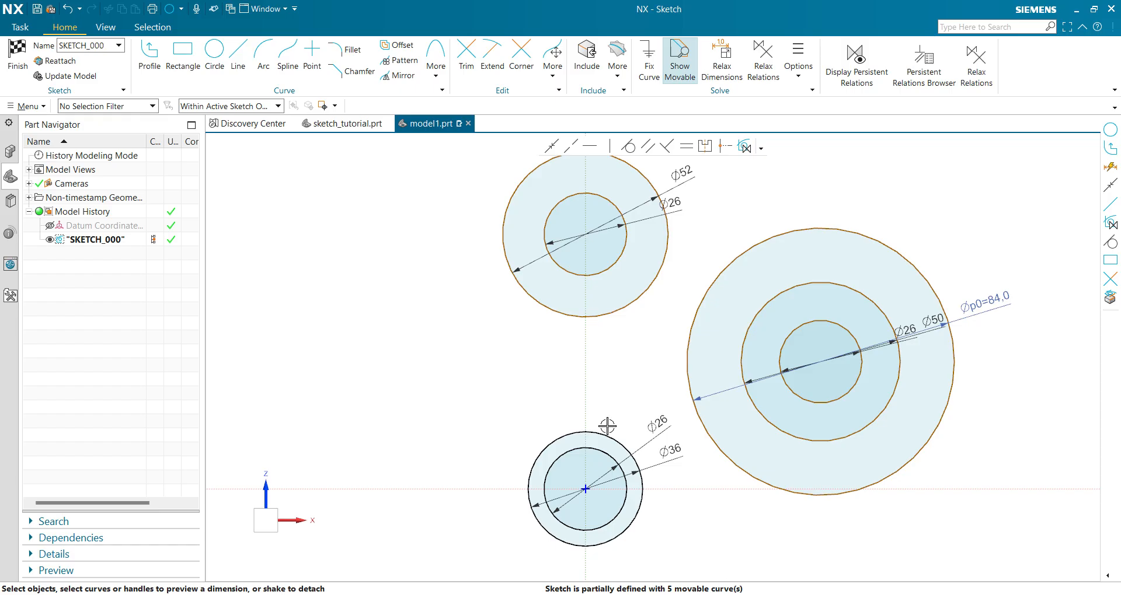
{"action": "left_click", "coordinate": [614, 265]}
{"action": "left_click", "coordinate": [585, 234]}
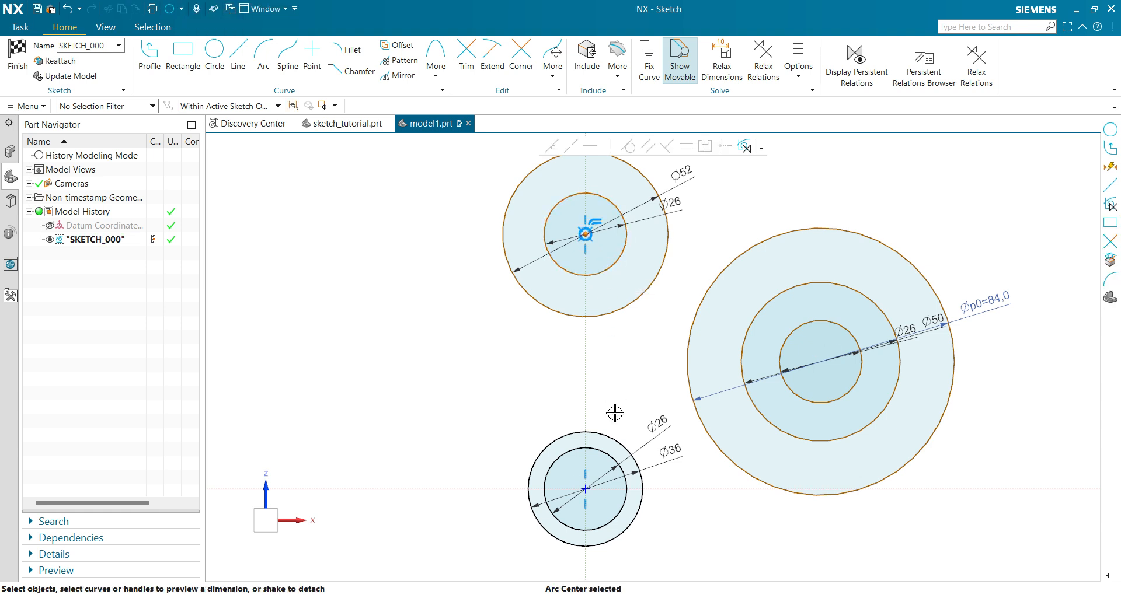
{"action": "left_click", "coordinate": [463, 488]}
{"action": "left_click", "coordinate": [594, 360]}
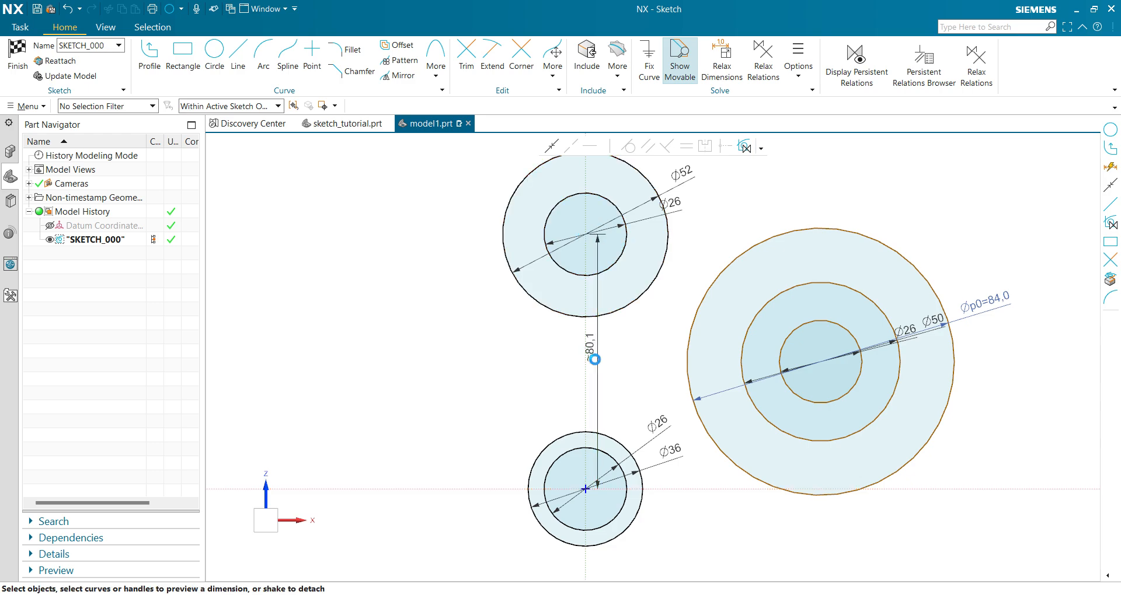
{"action": "key", "text": "alt+Tab"}
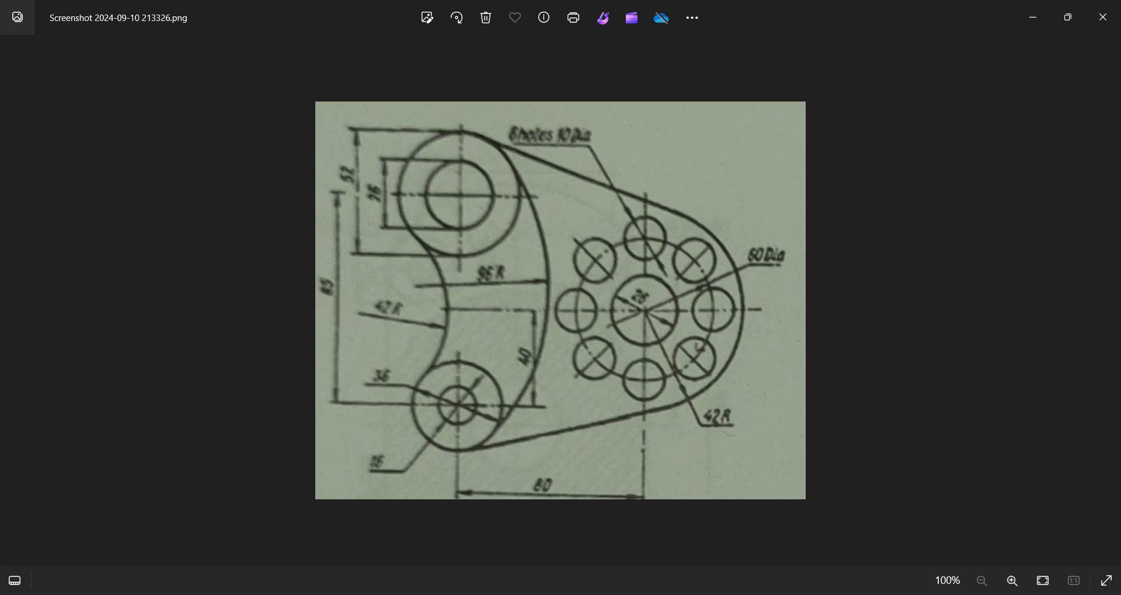
{"action": "key", "text": "alt+Tab"}
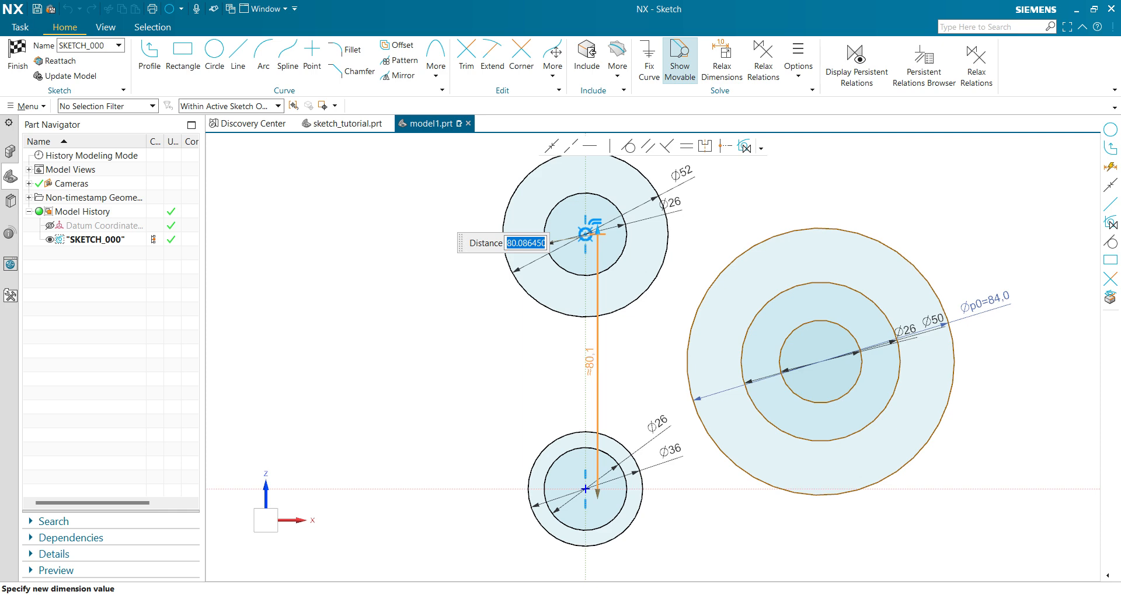
{"action": "type", "text": "85"}
{"action": "key", "text": "Return"}
{"action": "middle_click", "coordinate": [596, 358]}
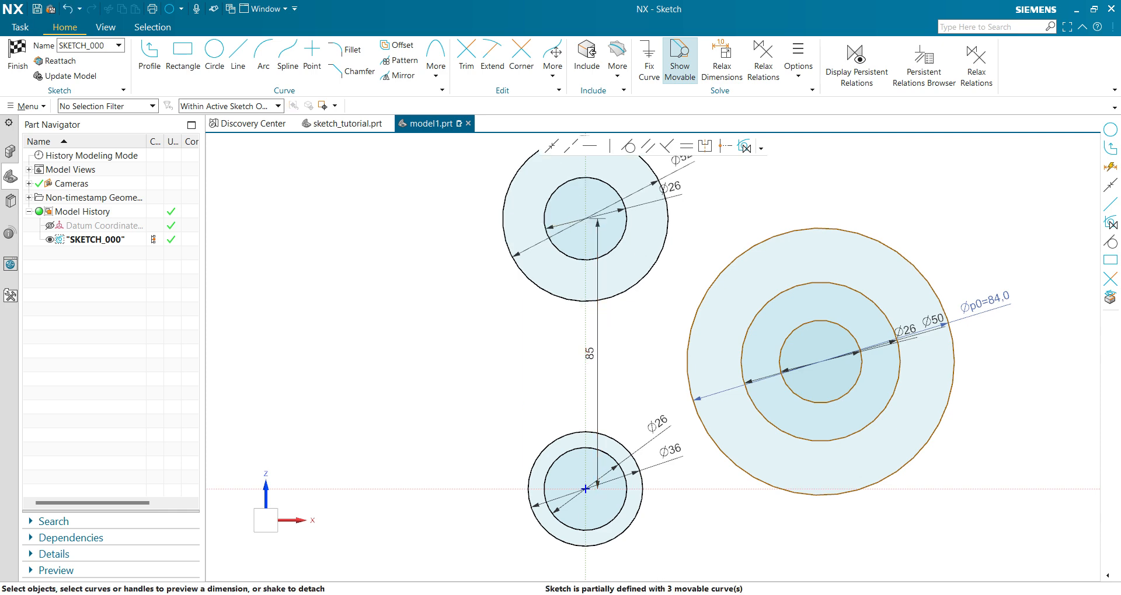
Consult the reference drawing and set the horizontal distance from the vertical axis to the three-circle group's centre to 80.
{"action": "key", "text": "alt+Tab"}
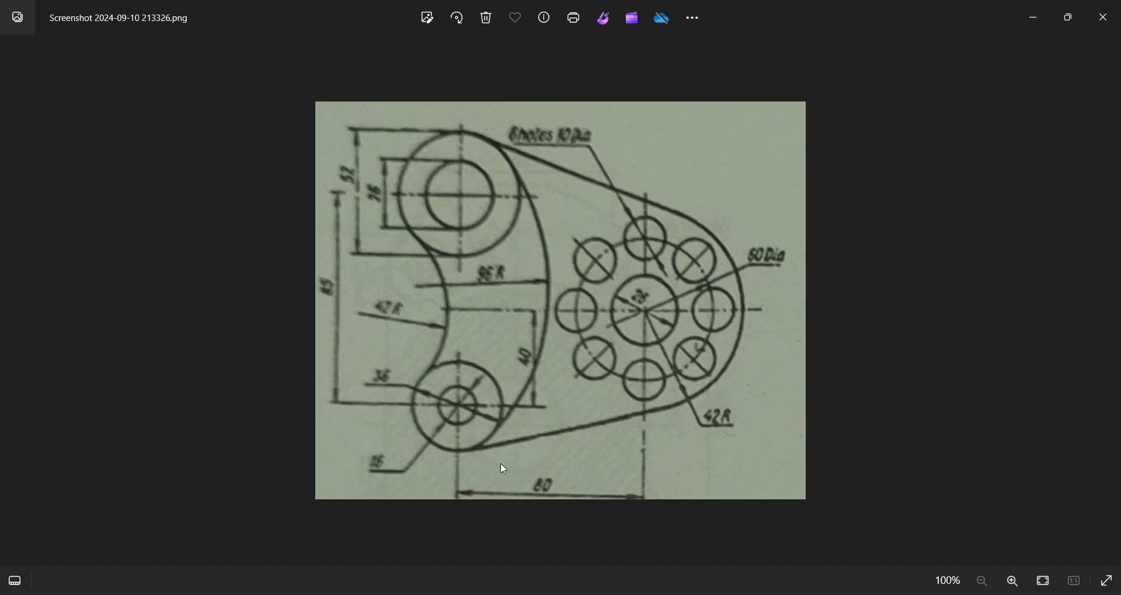
{"action": "key", "text": "alt+Tab"}
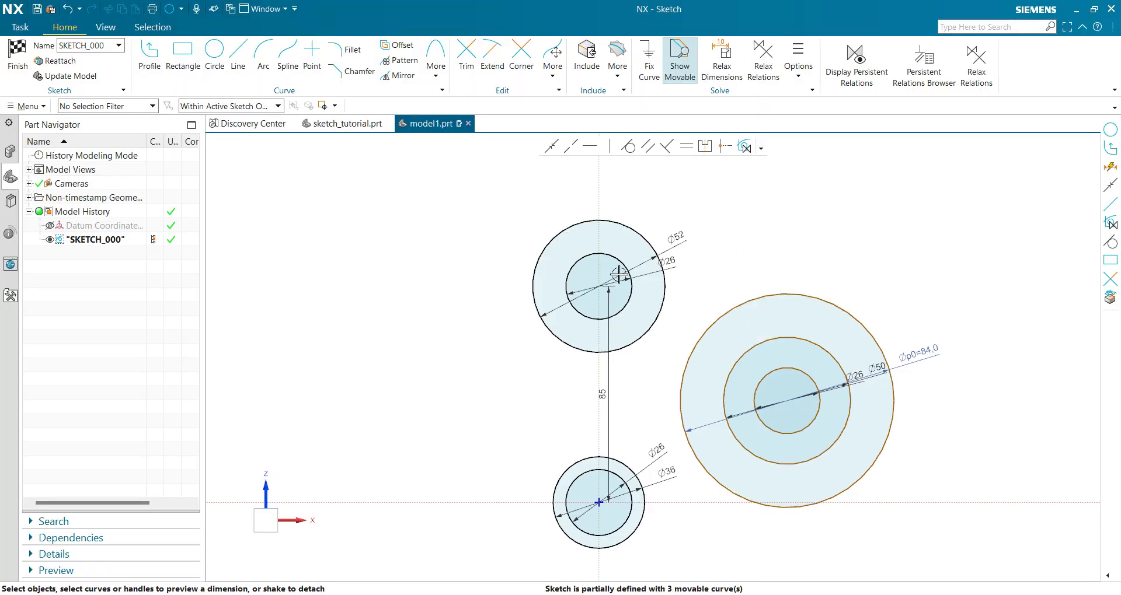
{"action": "left_click", "coordinate": [599, 182]}
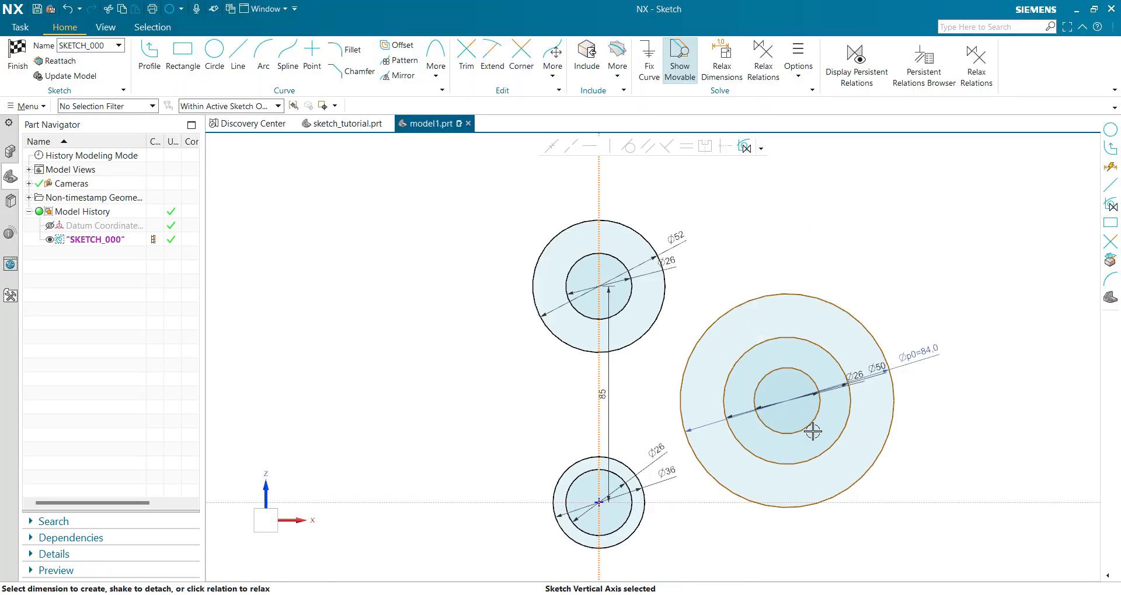
{"action": "left_click", "coordinate": [787, 400]}
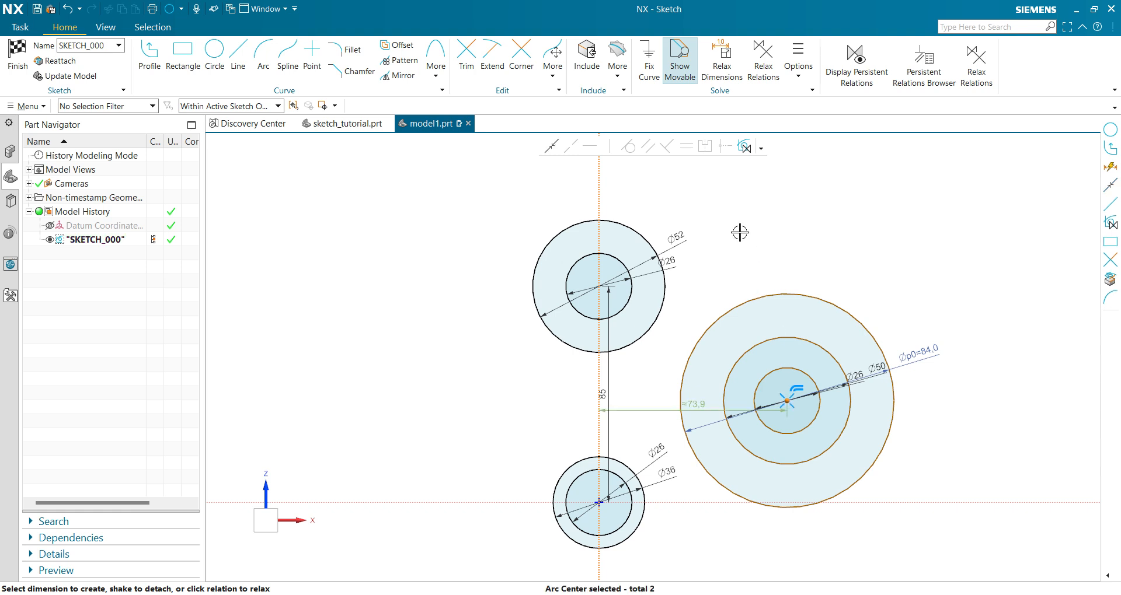
{"action": "left_click", "coordinate": [699, 407]}
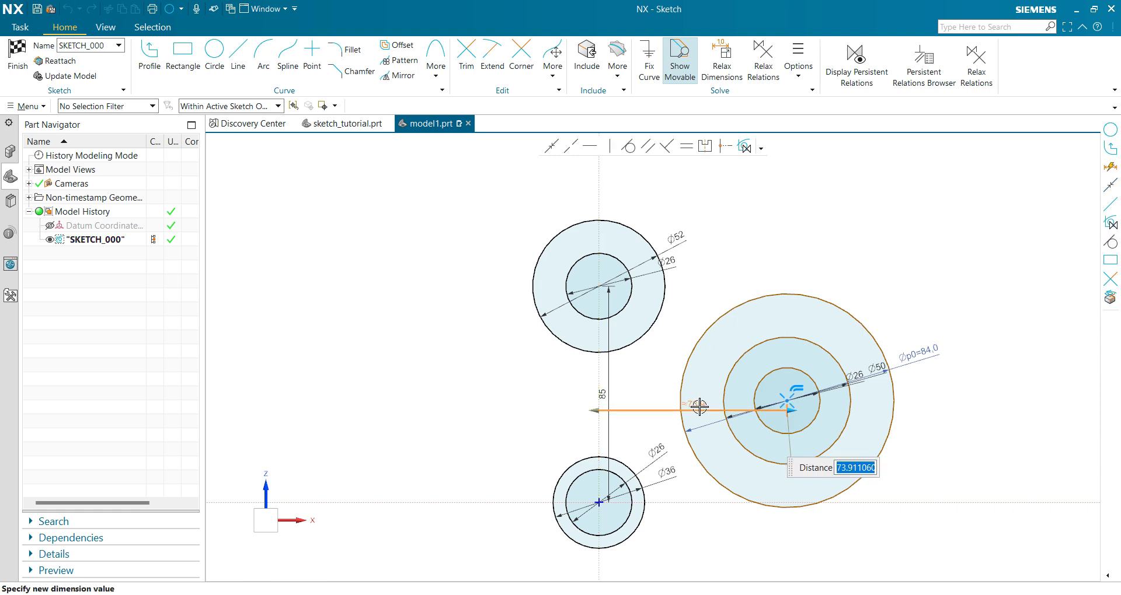
{"action": "type", "text": "80"}
{"action": "key", "text": "Return"}
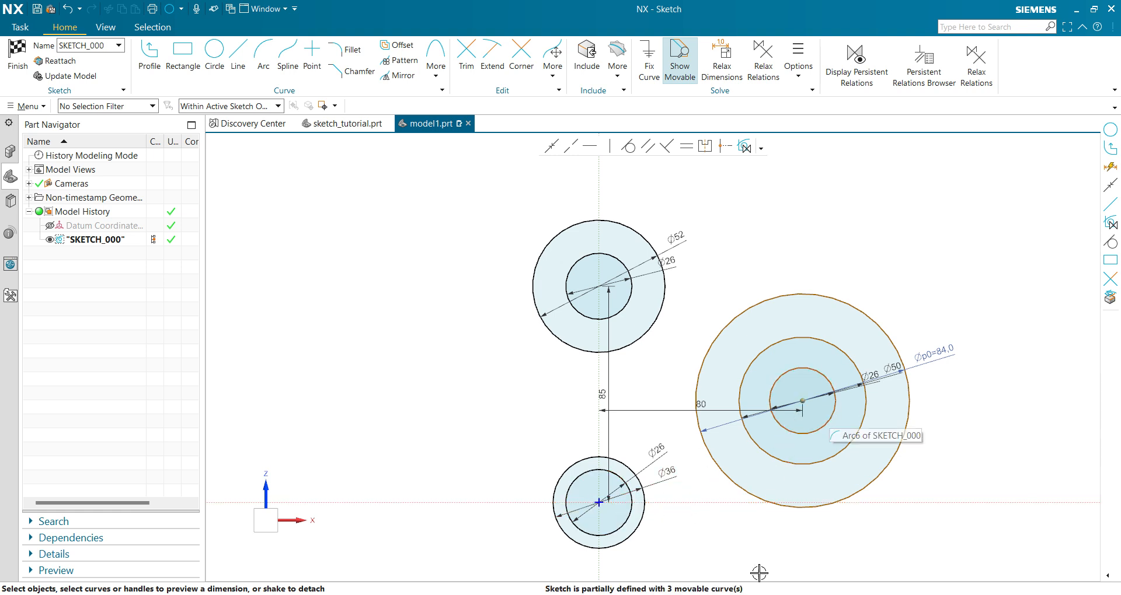
Check the reference drawing and set the vertical distance from the three-circle group's centre to the horizontal axis to 40.
{"action": "left_click", "coordinate": [706, 594]}
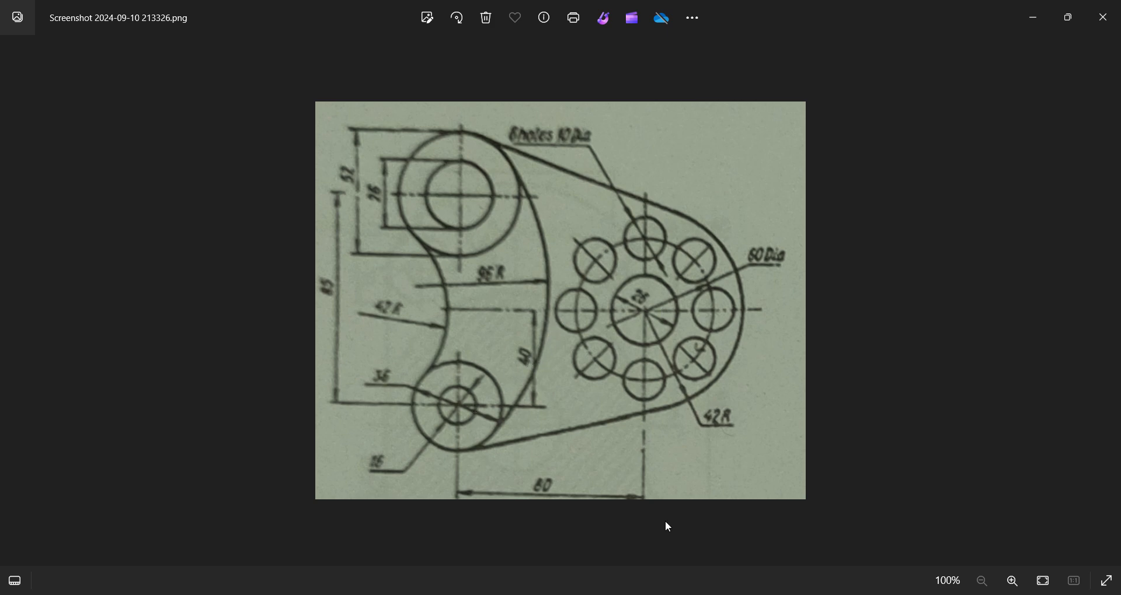
{"action": "left_click", "coordinate": [730, 594]}
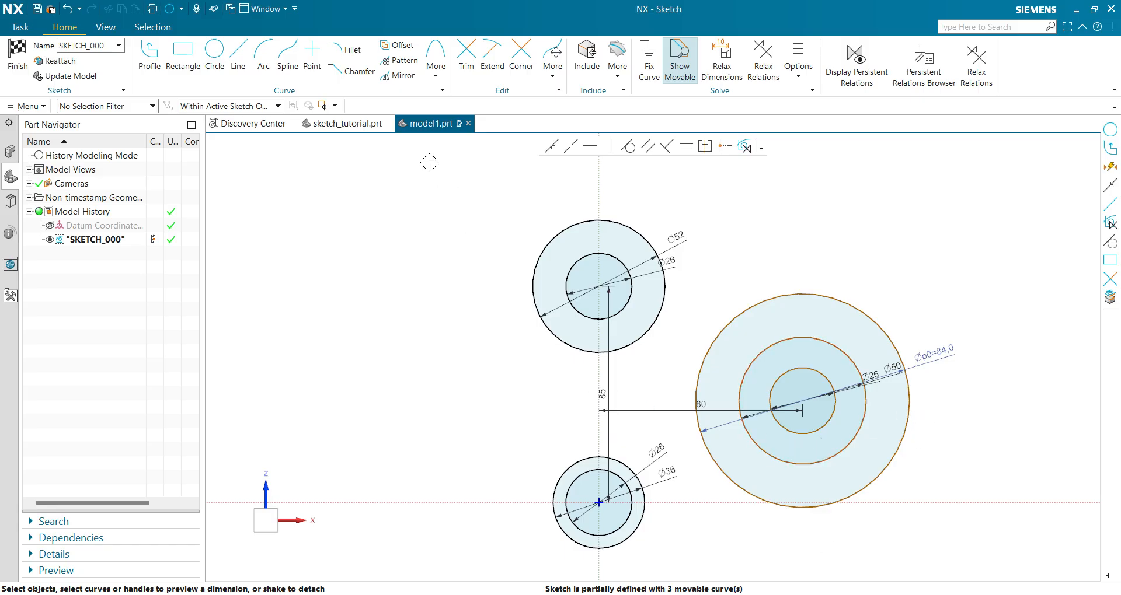
{"action": "left_click", "coordinate": [802, 401]}
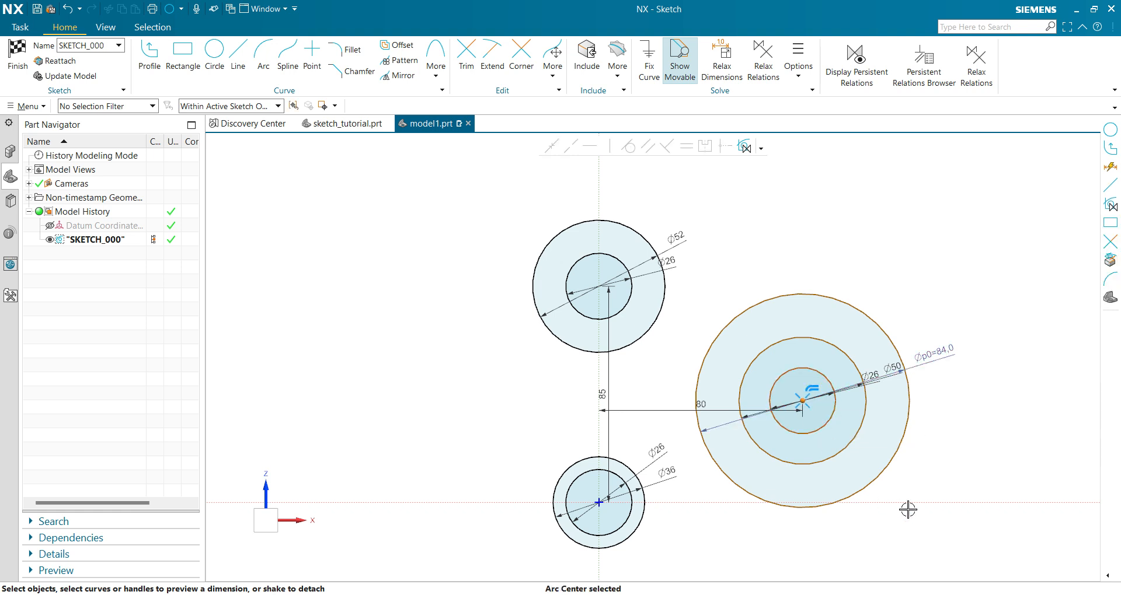
{"action": "left_click", "coordinate": [896, 502]}
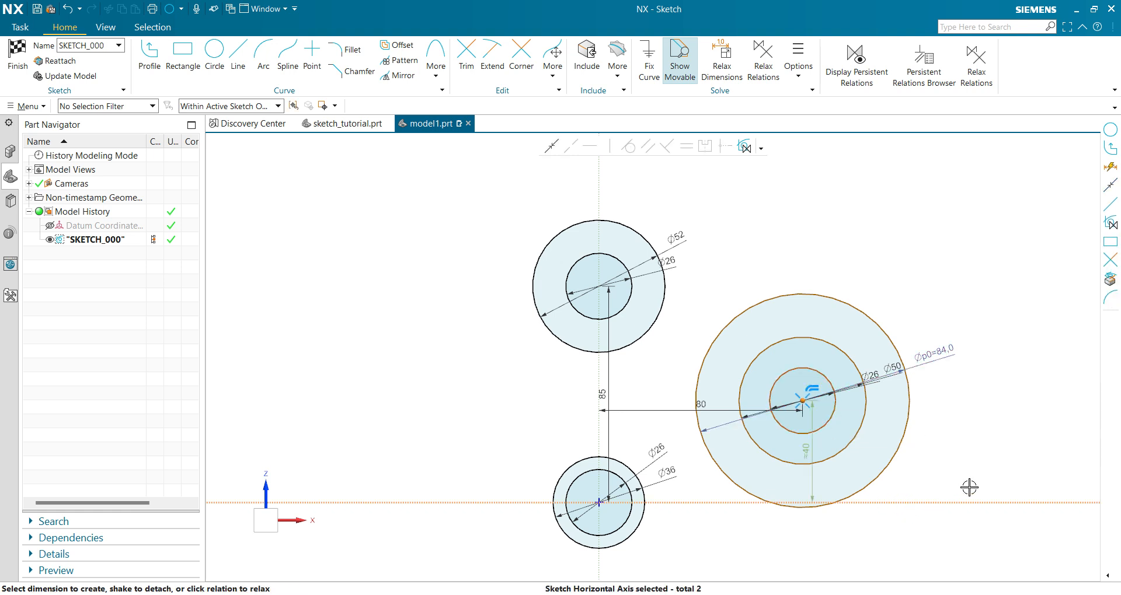
{"action": "left_click", "coordinate": [805, 448]}
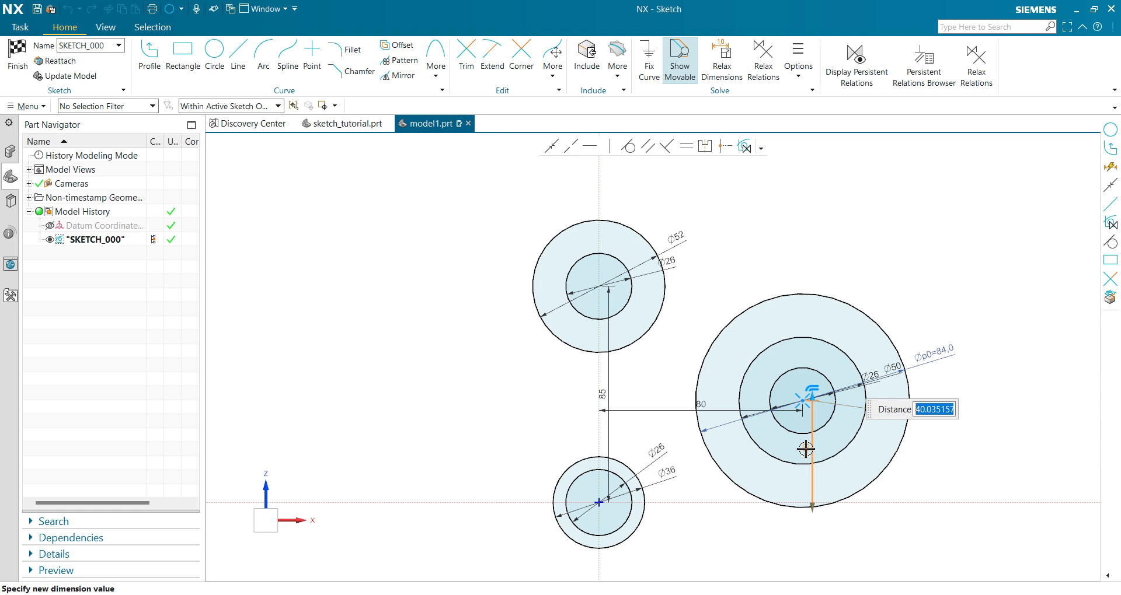
{"action": "type", "text": "40"}
{"action": "key", "text": "Return"}
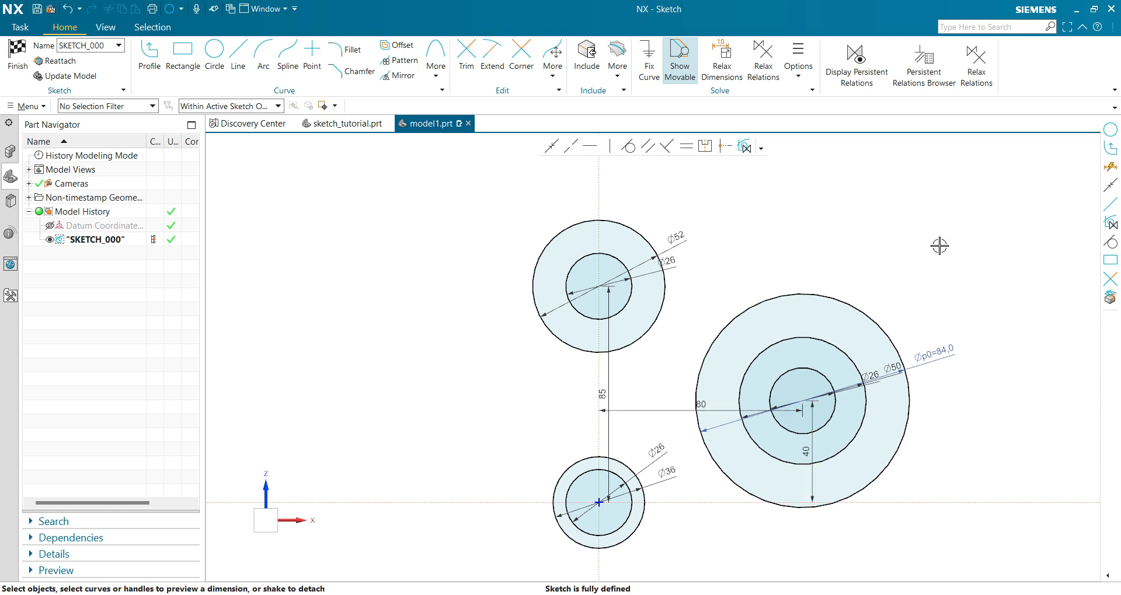
Examine the dimensioned circles and compare them with the outline in the reference drawing.
{"action": "scroll", "coordinate": [500, 472], "scroll_direction": "down", "scroll_amount": 1}
{"action": "scroll", "coordinate": [525, 456], "scroll_direction": "up", "scroll_amount": 1}
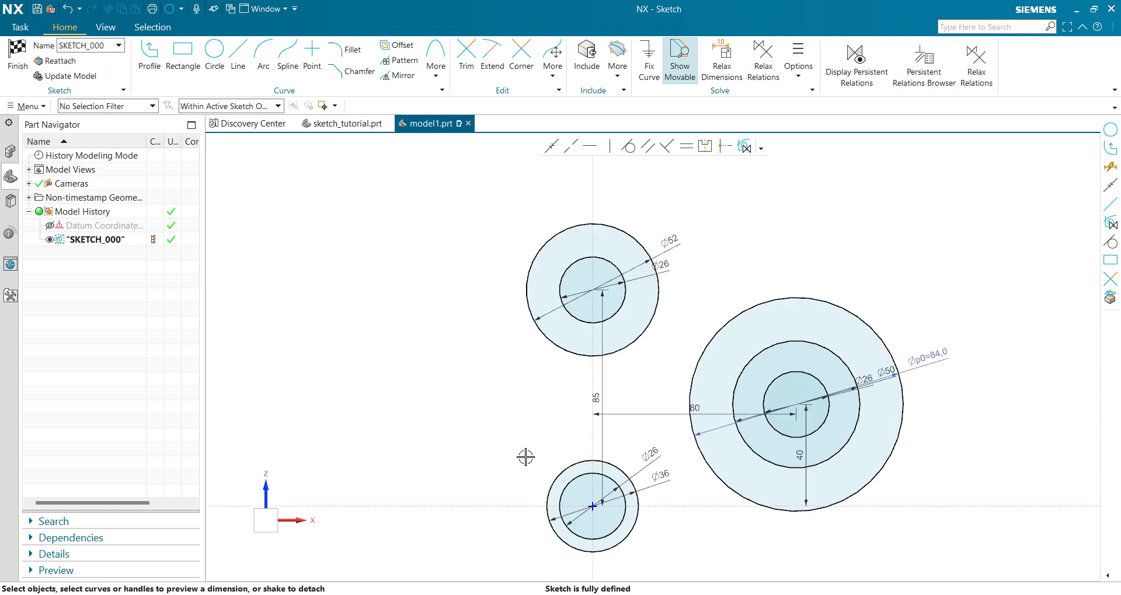
{"action": "scroll", "coordinate": [424, 431], "scroll_direction": "down", "scroll_amount": 1}
{"action": "scroll", "coordinate": [414, 419], "scroll_direction": "up", "scroll_amount": 2}
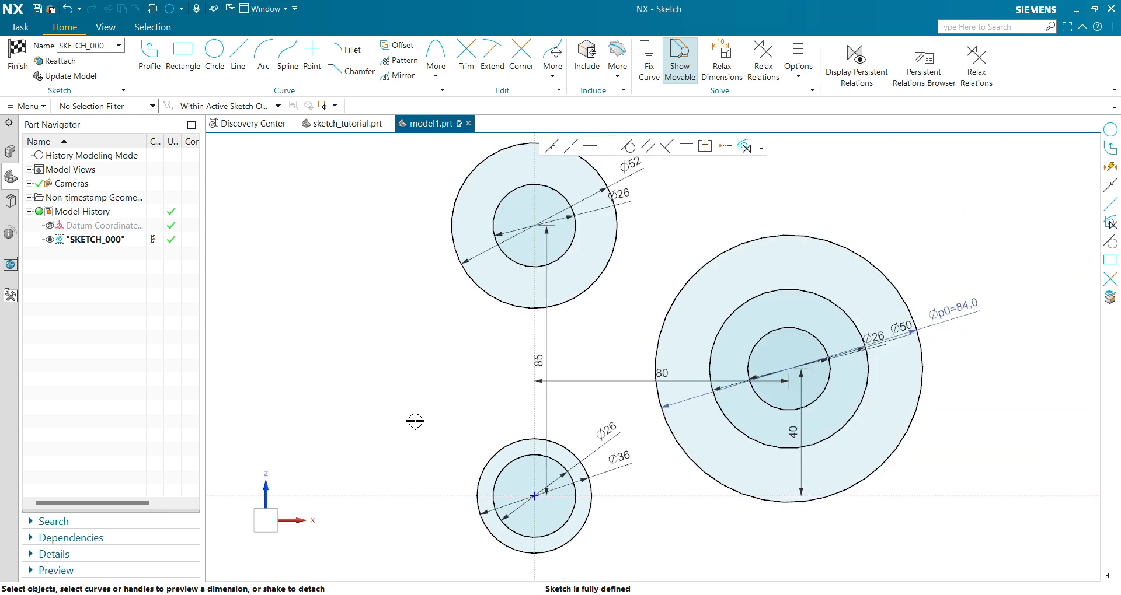
{"action": "scroll", "coordinate": [439, 416], "scroll_direction": "down", "scroll_amount": 2}
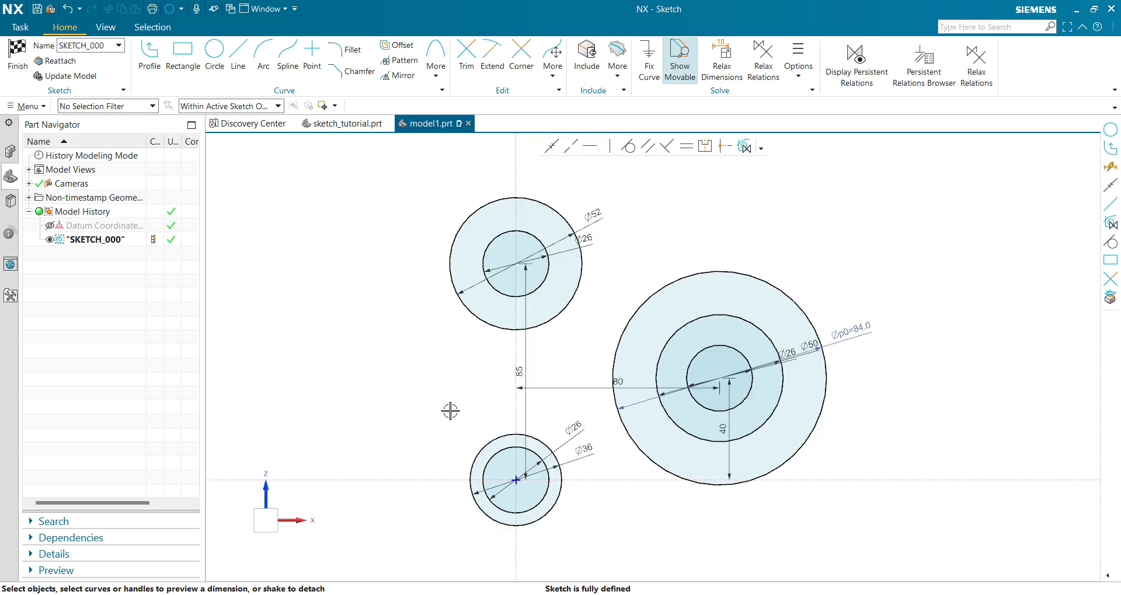
{"action": "middle_click_drag", "start_coordinate": [450, 411], "coordinate": [475, 443], "text": "shift"}
{"action": "key", "text": "alt+Tab"}
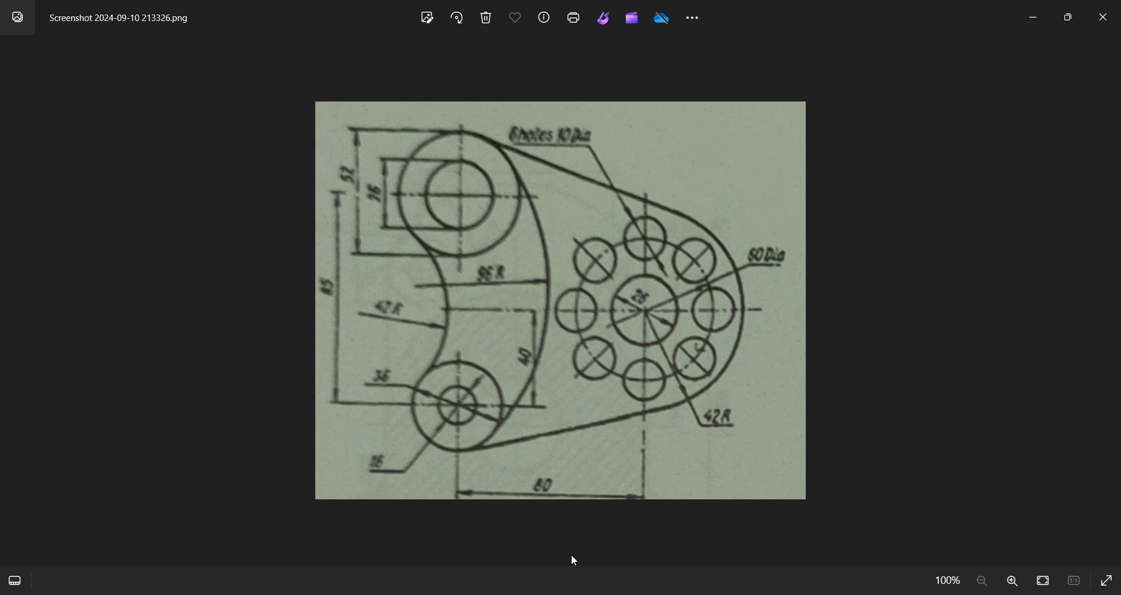
{"action": "key", "text": "alt+Tab"}
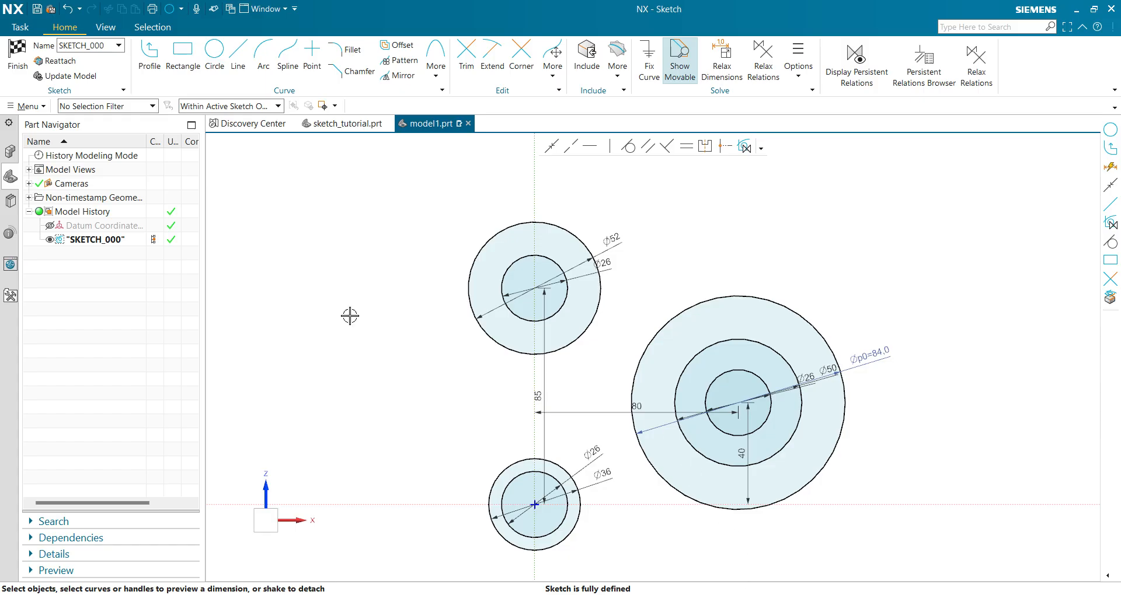
Sketch two sloping lines, one passing above the upper-left and large circles, the other running below the lower-left pair and crossing the large circle.
{"action": "left_click", "coordinate": [238, 58]}
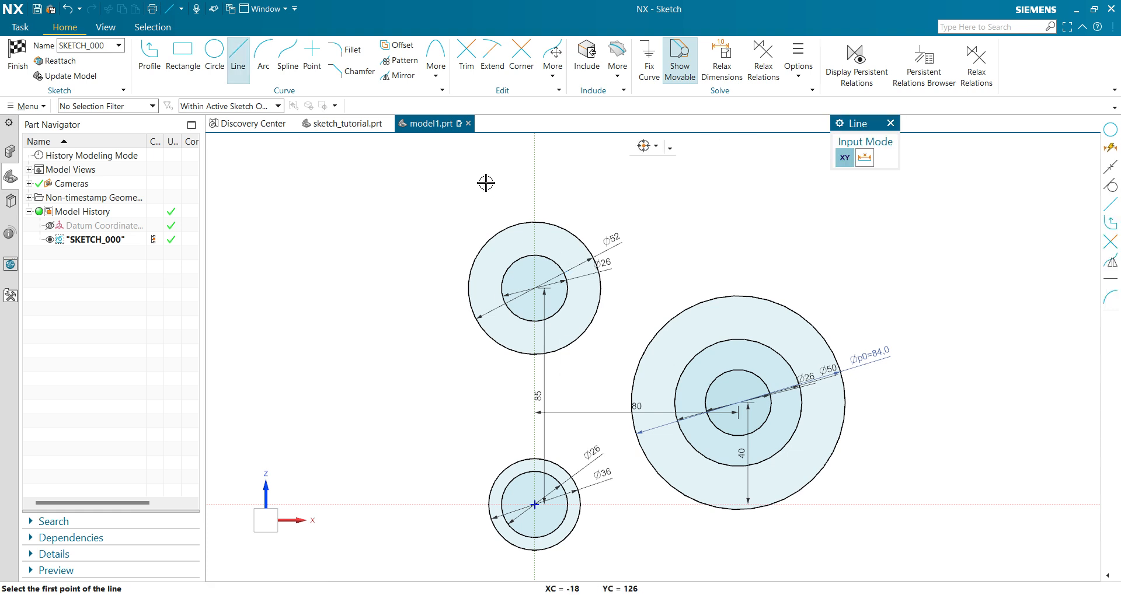
{"action": "left_click", "coordinate": [469, 176]}
{"action": "left_click", "coordinate": [913, 303]}
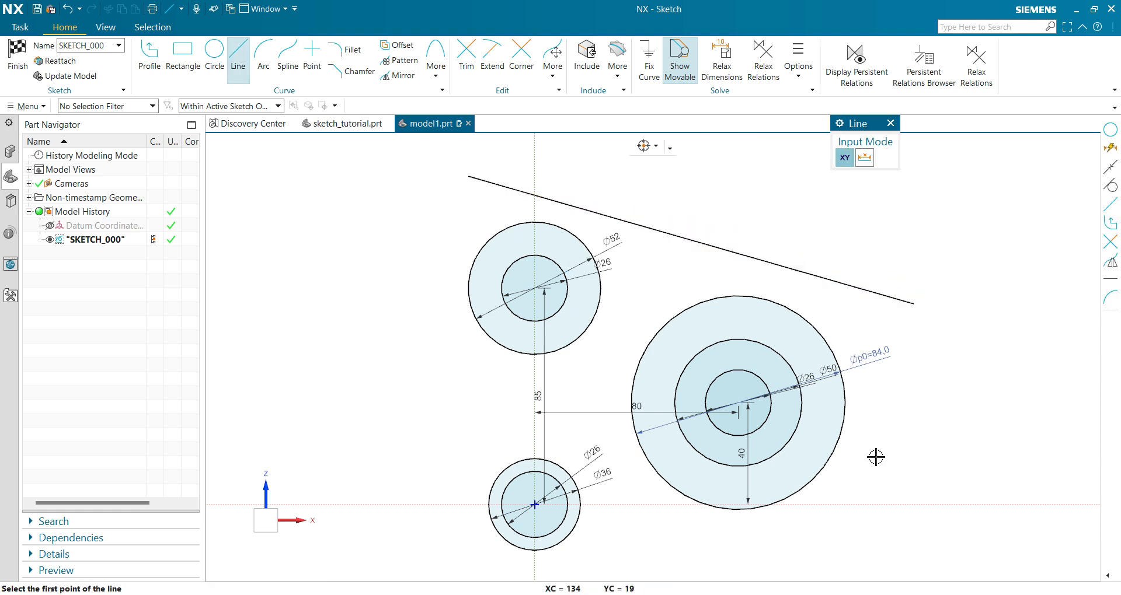
{"action": "left_click", "coordinate": [928, 423]}
{"action": "left_click", "coordinate": [504, 569]}
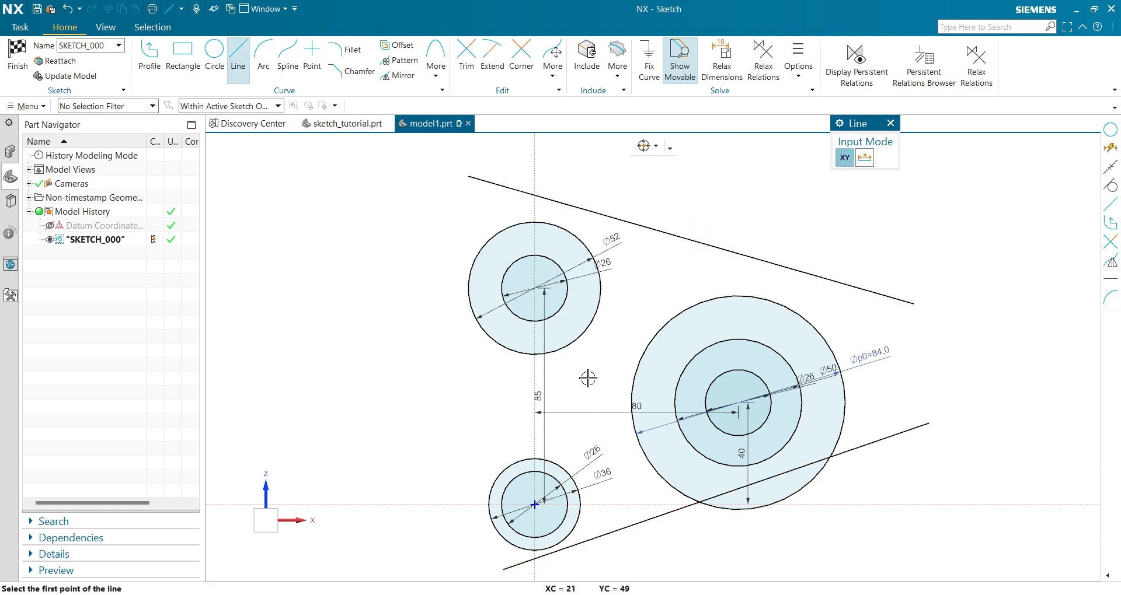
{"action": "key", "text": "Escape"}
Make the upper line tangent to the 52 mm circle, accepting the proposed solution.
{"action": "left_click", "coordinate": [558, 225]}
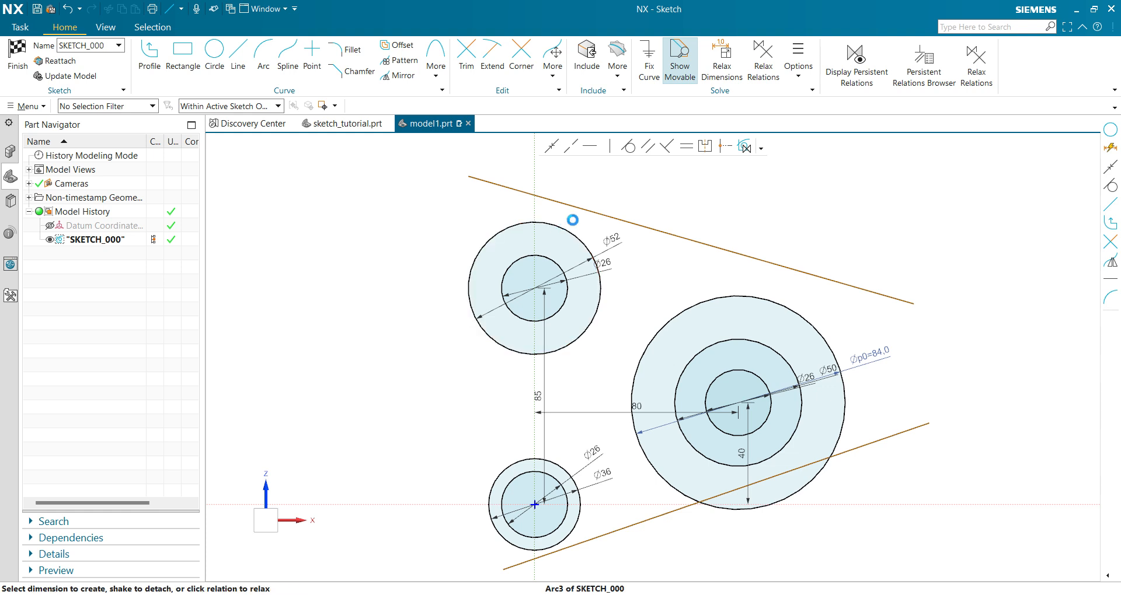
{"action": "left_click", "coordinate": [586, 210]}
{"action": "left_click", "coordinate": [637, 148]}
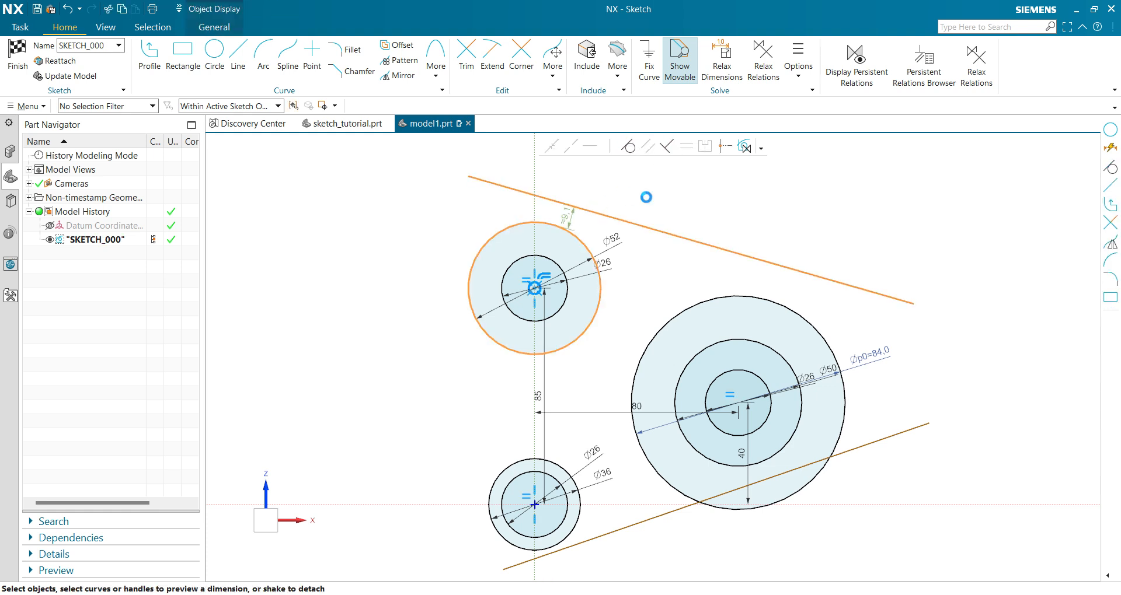
{"action": "left_click", "coordinate": [447, 340]}
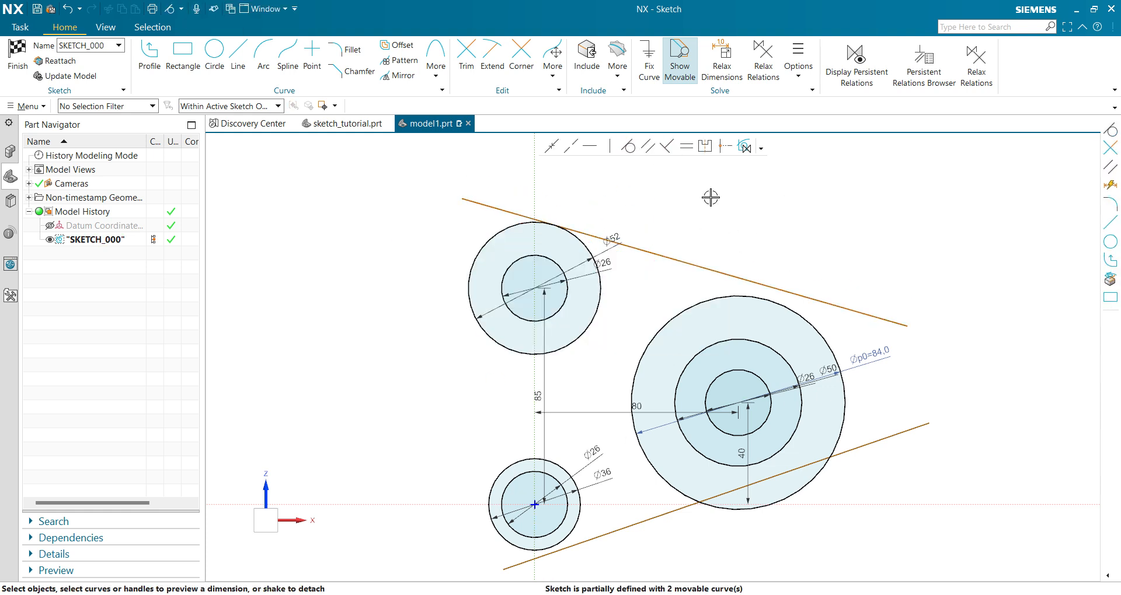
Make the upper line tangent to the 84 mm circle as well, keeping the proposed solution.
{"action": "left_click", "coordinate": [743, 284]}
{"action": "left_click", "coordinate": [743, 279]}
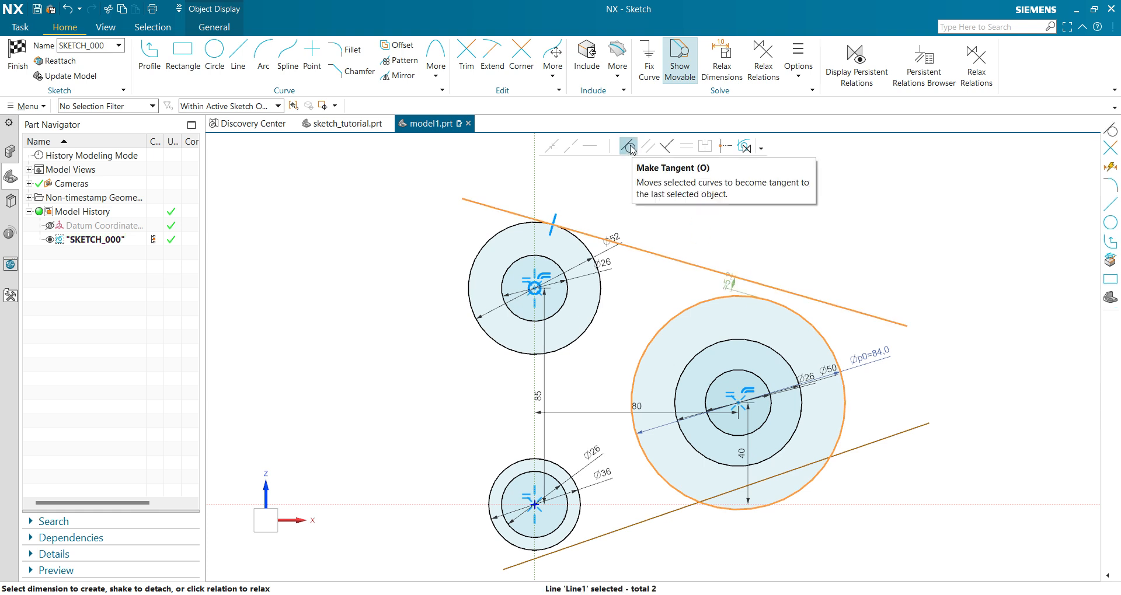
{"action": "left_click", "coordinate": [631, 149]}
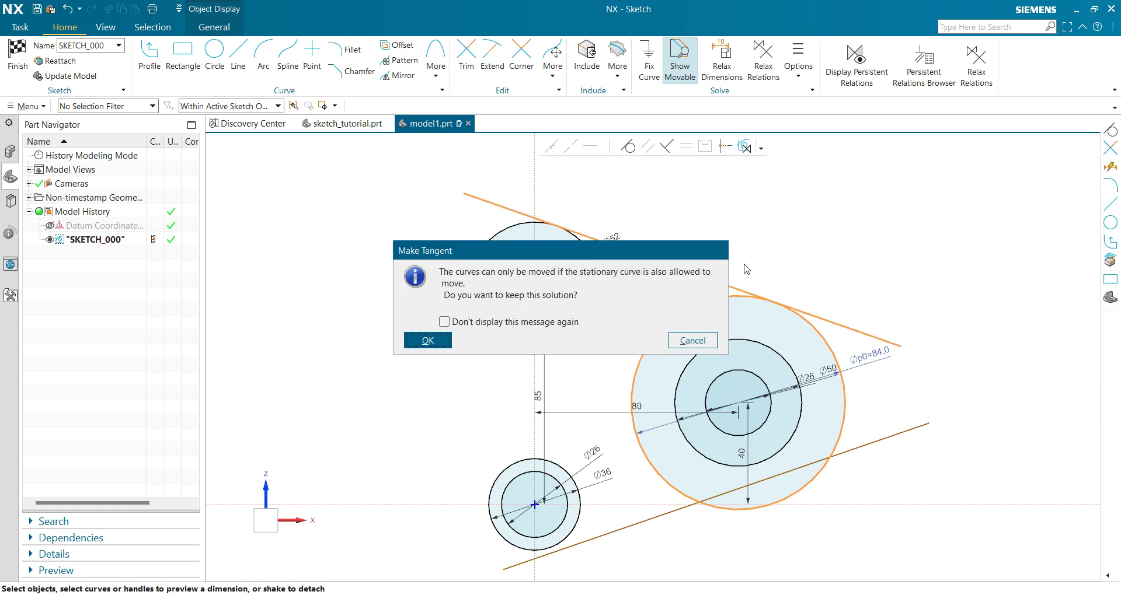
{"action": "left_click", "coordinate": [427, 342]}
Move the lower line clear of the 84 mm circle and make it tangent to that circle's underside, keeping the proposed solution.
{"action": "scroll", "coordinate": [701, 254], "scroll_direction": "down", "scroll_amount": 2}
{"action": "scroll", "coordinate": [818, 355], "scroll_direction": "up", "scroll_amount": 3}
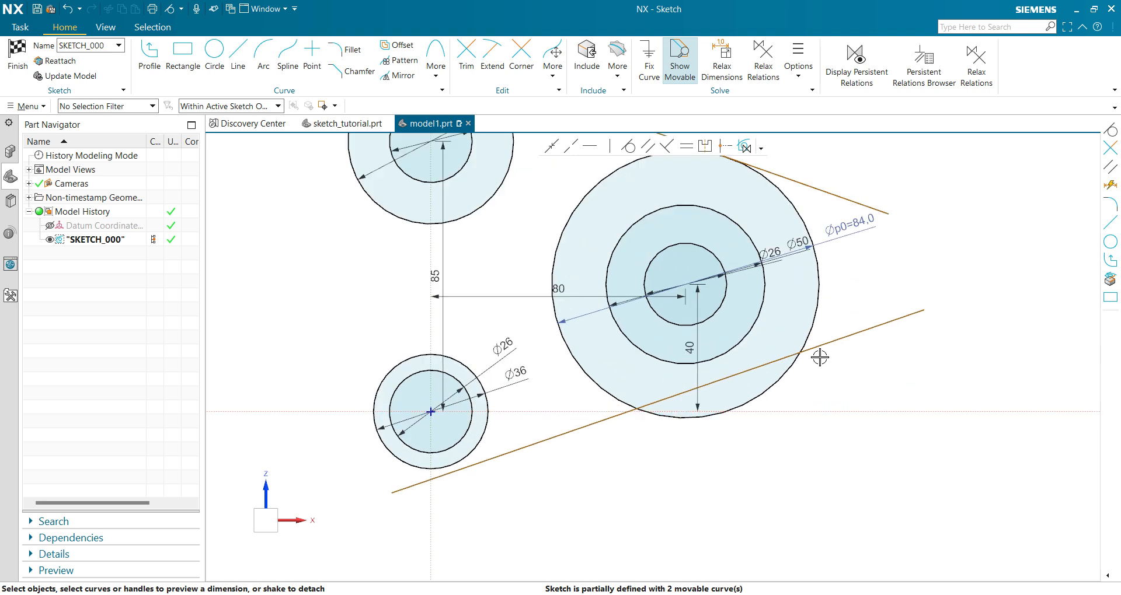
{"action": "left_click_drag", "start_coordinate": [821, 348], "coordinate": [836, 405]}
{"action": "left_click", "coordinate": [785, 375]}
{"action": "left_click", "coordinate": [846, 395]}
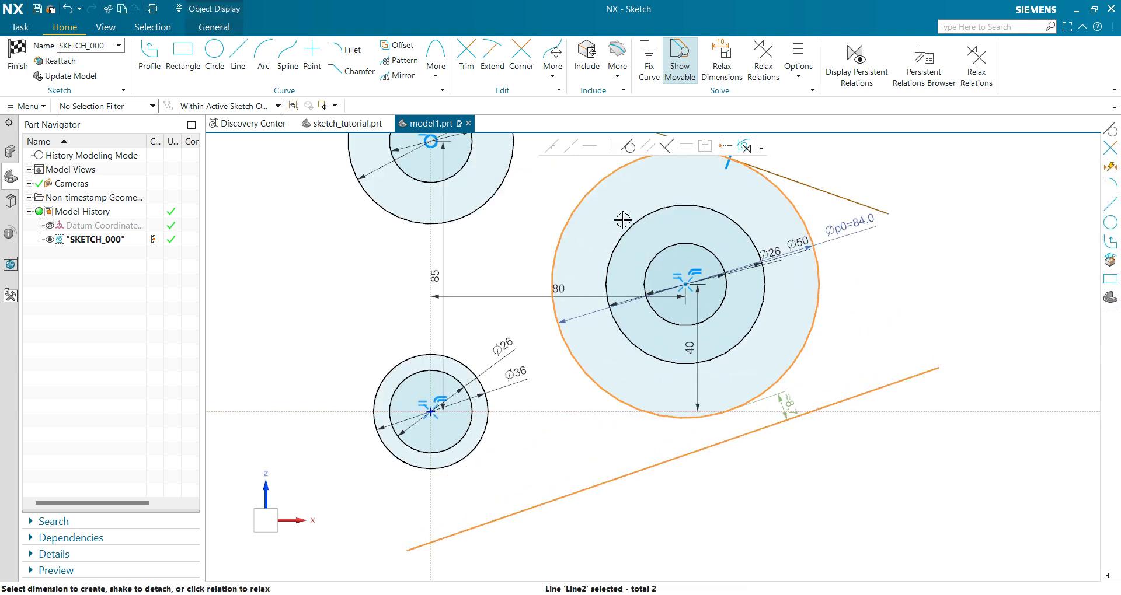
{"action": "left_click", "coordinate": [629, 147]}
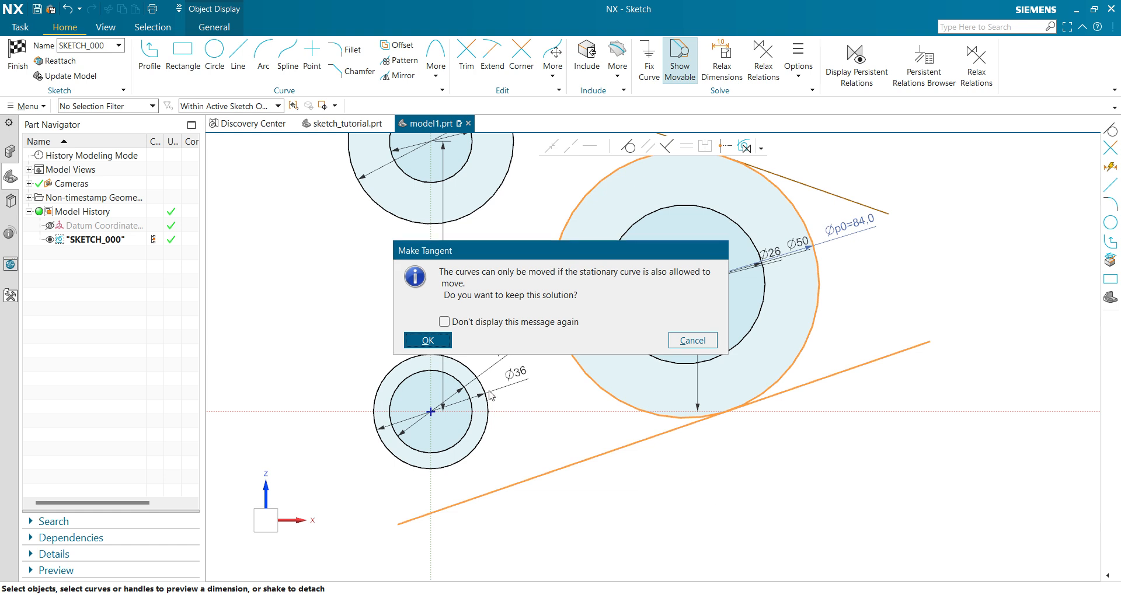
{"action": "key", "text": "Return"}
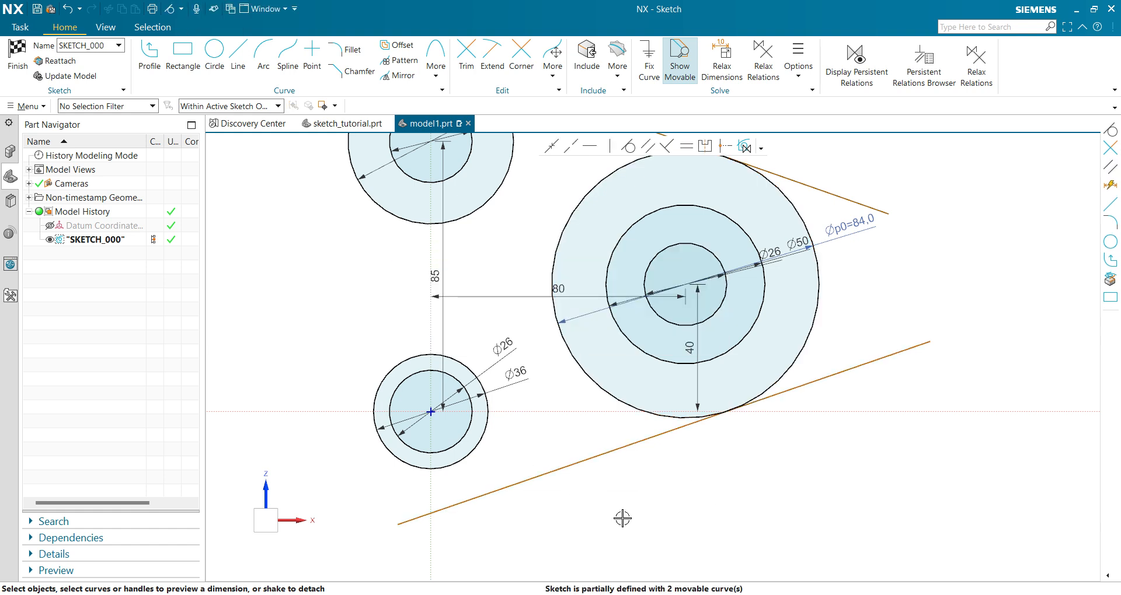
Make the lower line tangent to the underside of the 36 mm circle, keeping the proposed solution.
{"action": "left_click", "coordinate": [467, 455]}
{"action": "left_click", "coordinate": [493, 491]}
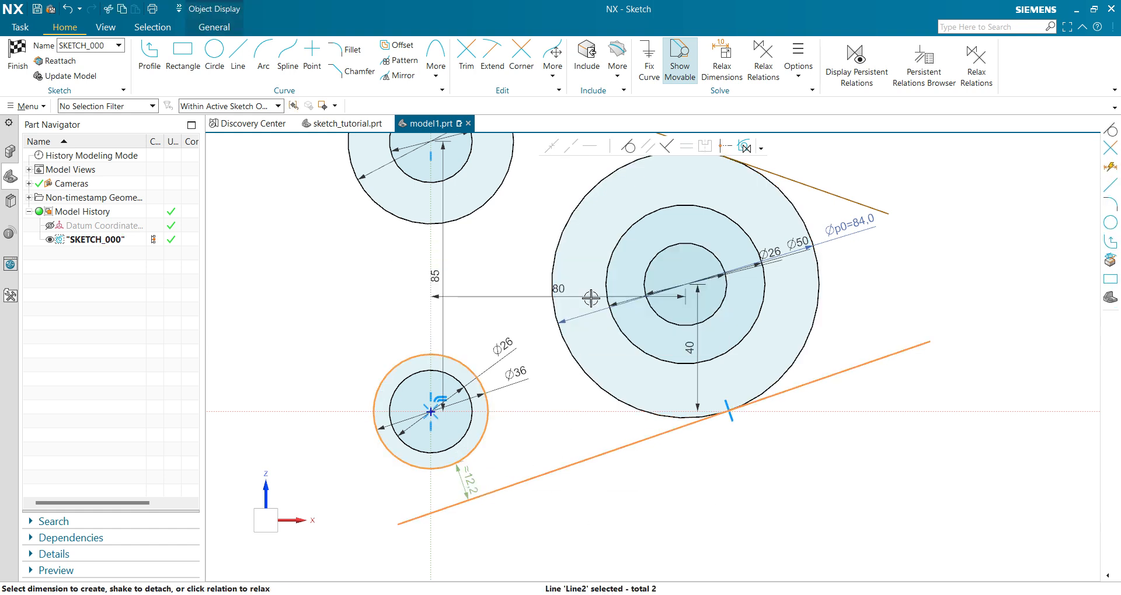
{"action": "left_click", "coordinate": [628, 147]}
{"action": "left_click", "coordinate": [427, 340]}
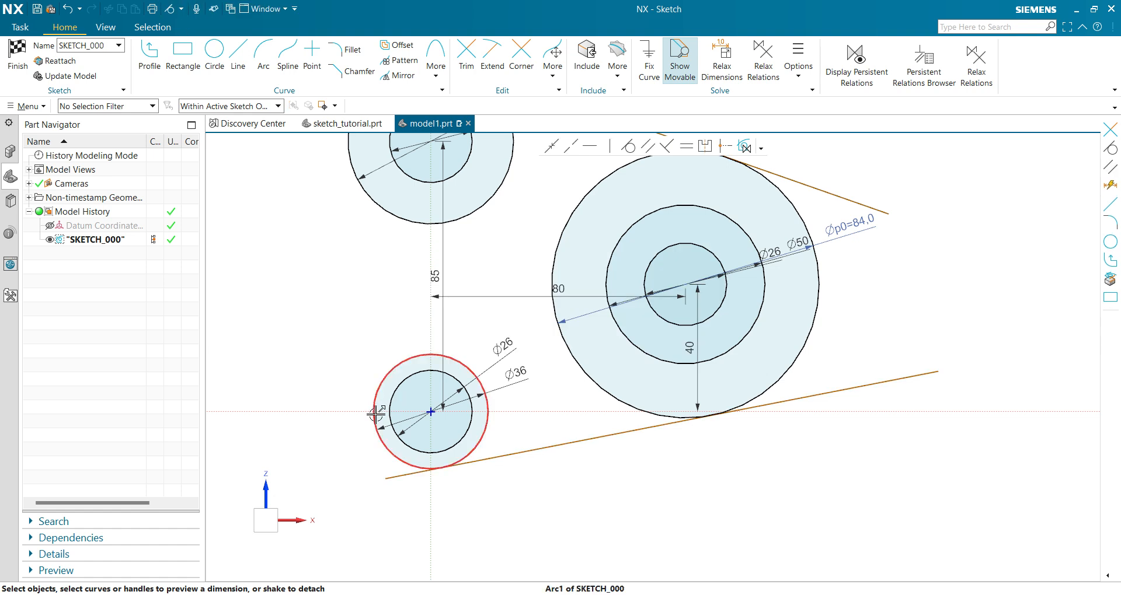
Trim the overhanging ends of both tangent lines back to their tangent points on the circles.
{"action": "scroll", "coordinate": [393, 251], "scroll_direction": "down", "scroll_amount": 1}
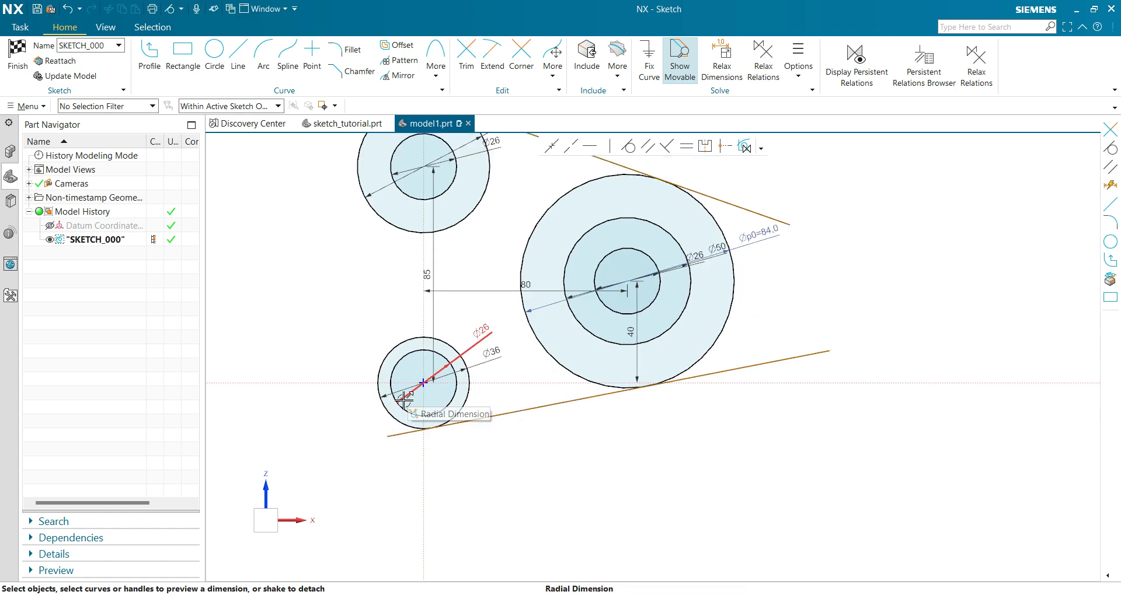
{"action": "scroll", "coordinate": [359, 327], "scroll_direction": "up", "scroll_amount": 2}
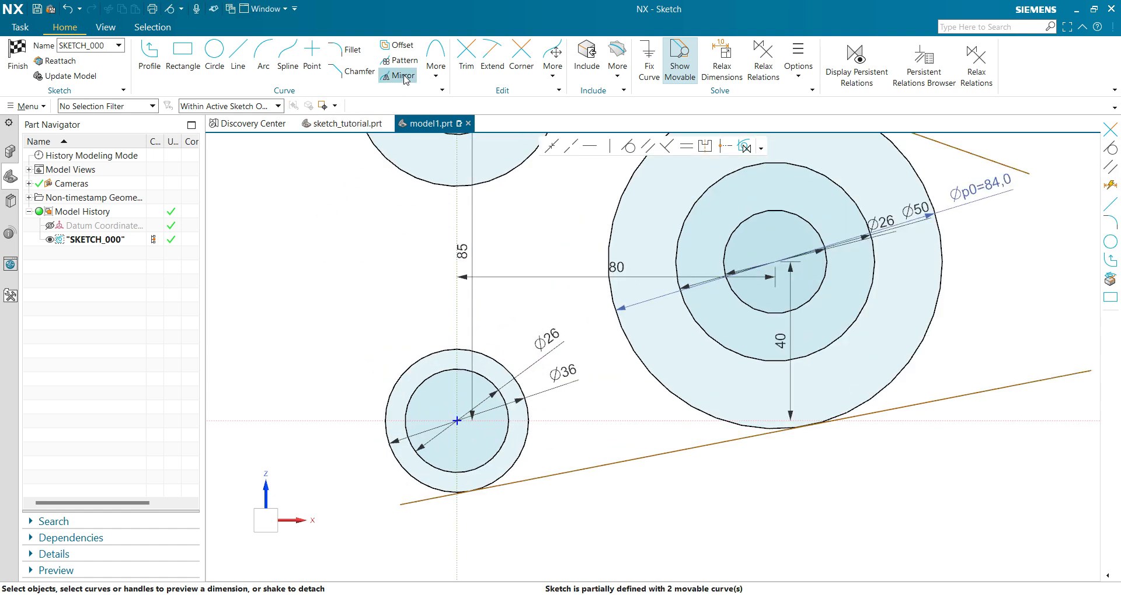
{"action": "left_click", "coordinate": [466, 55]}
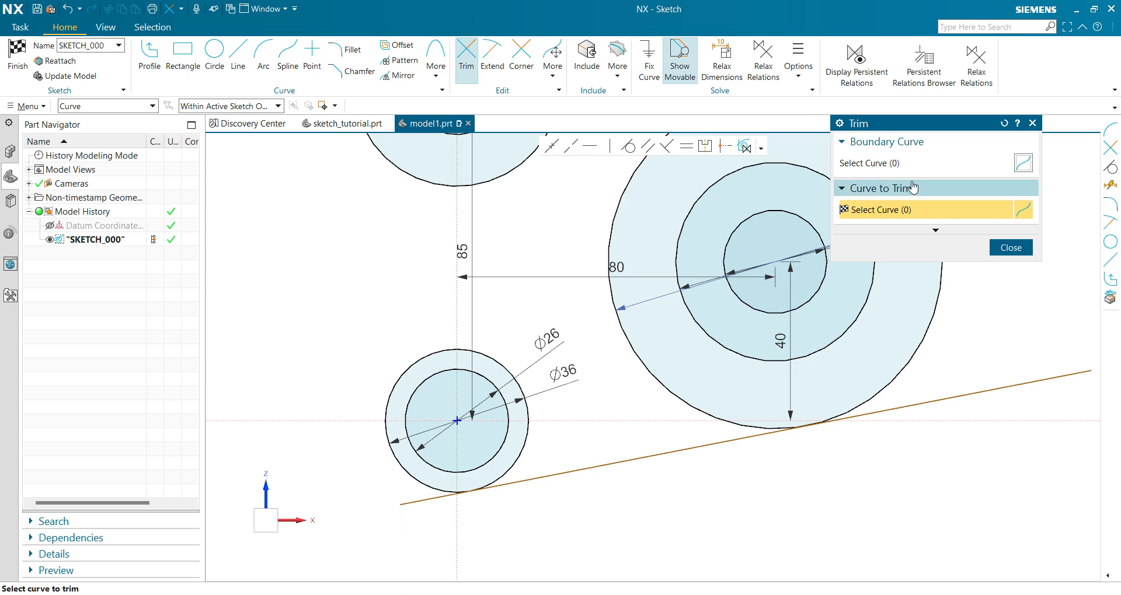
{"action": "mouse_move", "coordinate": [942, 358]}
{"action": "left_mouse_down"}
{"action": "mouse_move", "coordinate": [877, 467]}
{"action": "mouse_move", "coordinate": [563, 516]}
{"action": "mouse_move", "coordinate": [400, 493]}
{"action": "left_mouse_up"}
{"action": "scroll", "coordinate": [573, 518], "scroll_direction": "down", "scroll_amount": 4}
{"action": "scroll", "coordinate": [487, 301], "scroll_direction": "up", "scroll_amount": 3}
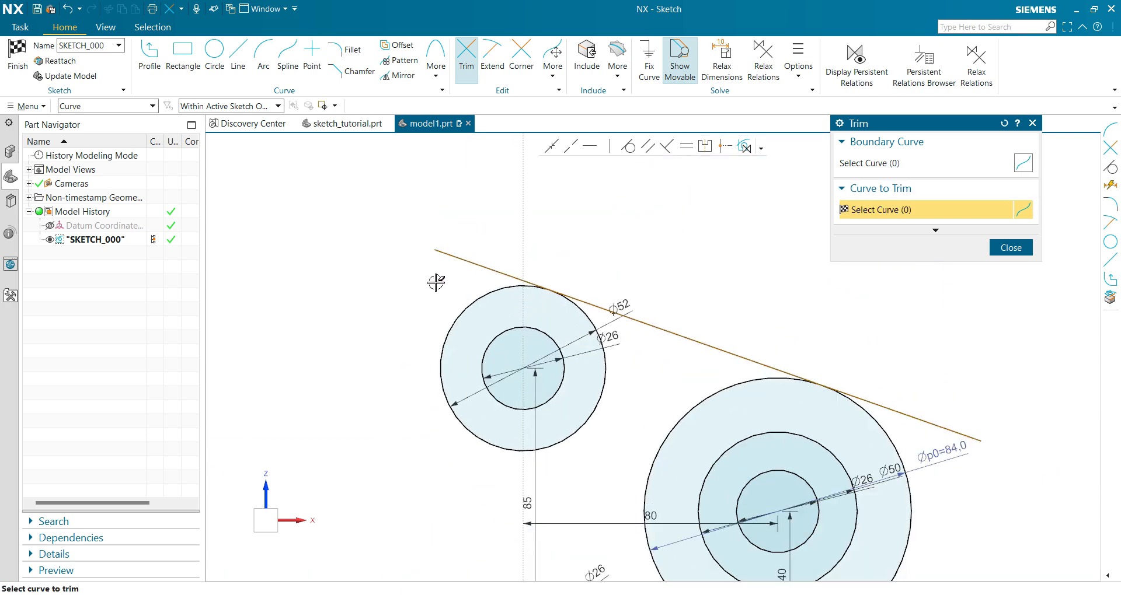
{"action": "left_click", "coordinate": [486, 268]}
{"action": "mouse_move", "coordinate": [852, 328]}
{"action": "left_mouse_down"}
{"action": "mouse_move", "coordinate": [948, 432]}
{"action": "mouse_move", "coordinate": [949, 455]}
{"action": "left_mouse_up"}
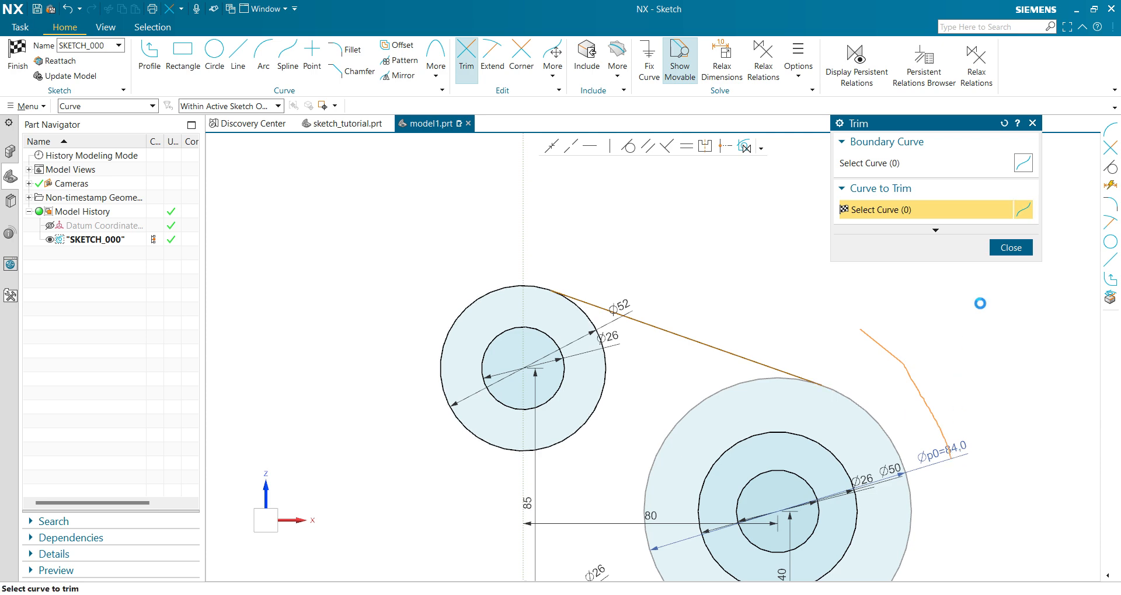
{"action": "left_click", "coordinate": [1010, 247]}
Sketch a three-point arc of about 138 radius beside the two left-hand circle pairs, bulging towards them and spanning both.
{"action": "scroll", "coordinate": [838, 280], "scroll_direction": "down", "scroll_amount": 5}
{"action": "scroll", "coordinate": [795, 377], "scroll_direction": "up", "scroll_amount": 4}
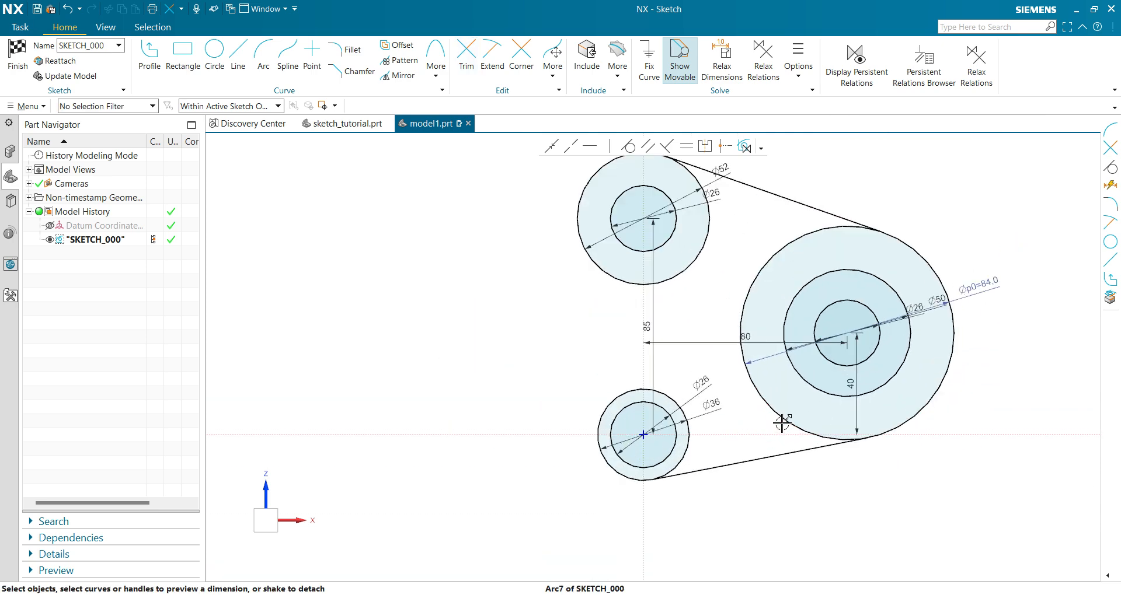
{"action": "scroll", "coordinate": [727, 318], "scroll_direction": "up", "scroll_amount": 1}
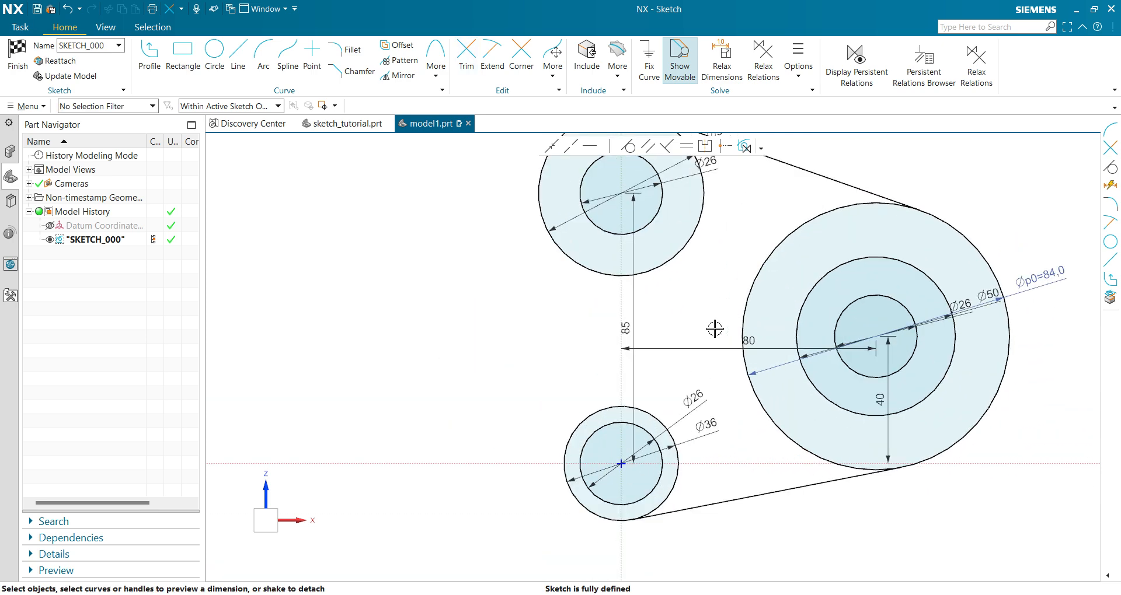
{"action": "scroll", "coordinate": [698, 338], "scroll_direction": "down", "scroll_amount": 1}
{"action": "mouse_move", "coordinate": [697, 337]}
{"action": "middle_mouse_down", "text": "shift"}
{"action": "mouse_move", "coordinate": [659, 362]}
{"action": "mouse_move", "coordinate": [585, 358]}
{"action": "middle_mouse_up", "text": "shift"}
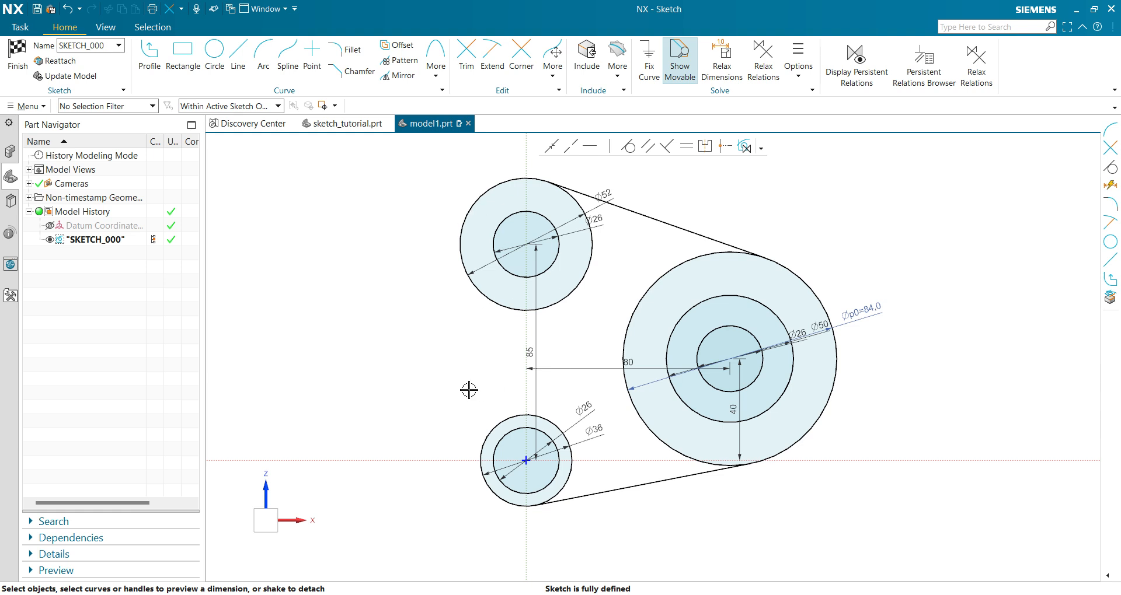
{"action": "left_click", "coordinate": [263, 55]}
{"action": "left_click", "coordinate": [422, 176]}
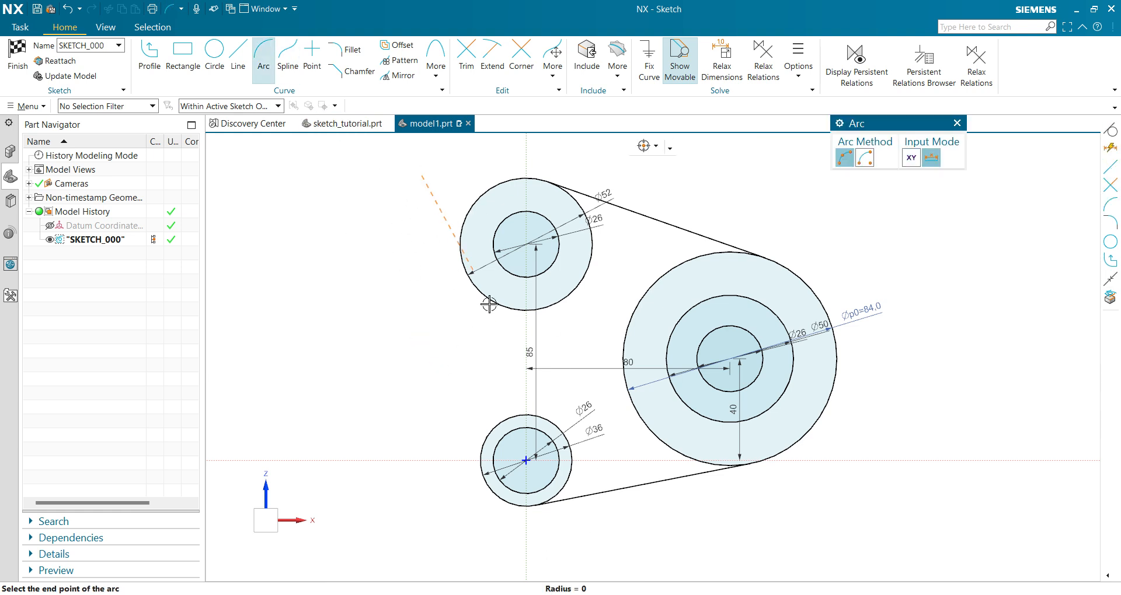
{"action": "left_click", "coordinate": [428, 518]}
{"action": "left_click", "coordinate": [466, 348]}
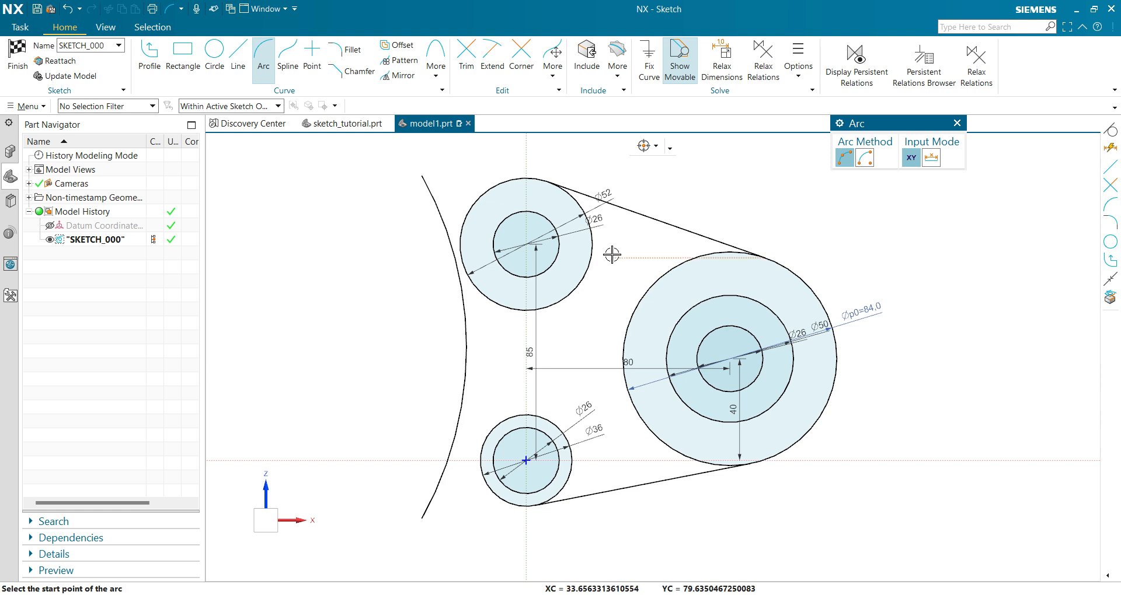
Sketch a second three-point arc between the left-hand circle pairs and the large circle, bulging towards the large circle.
{"action": "left_click", "coordinate": [574, 170]}
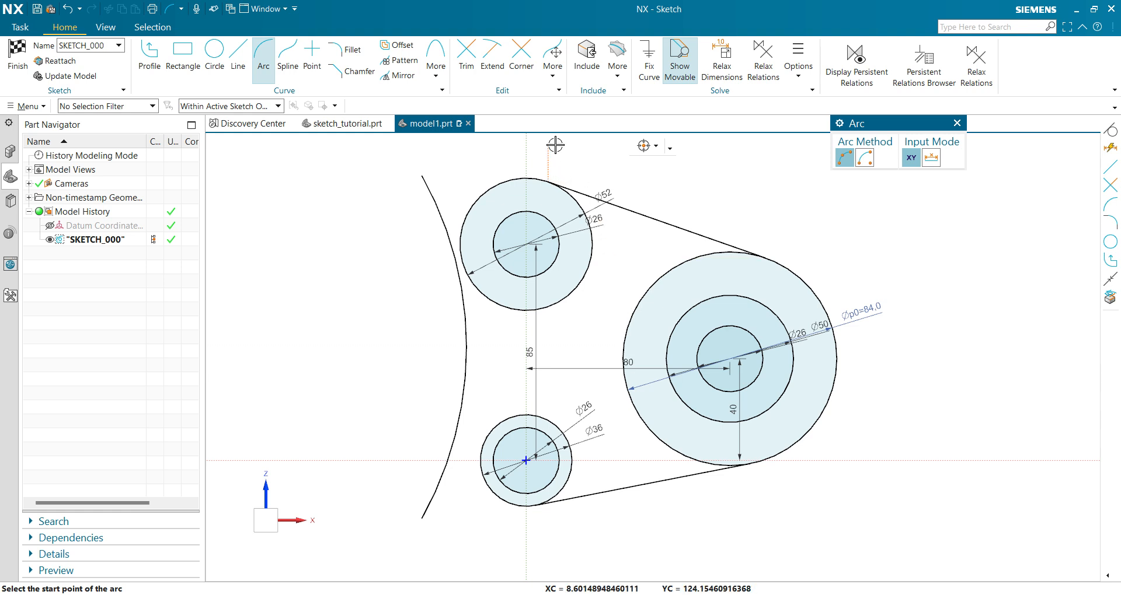
{"action": "left_click", "coordinate": [575, 532]}
{"action": "left_click", "coordinate": [603, 365]}
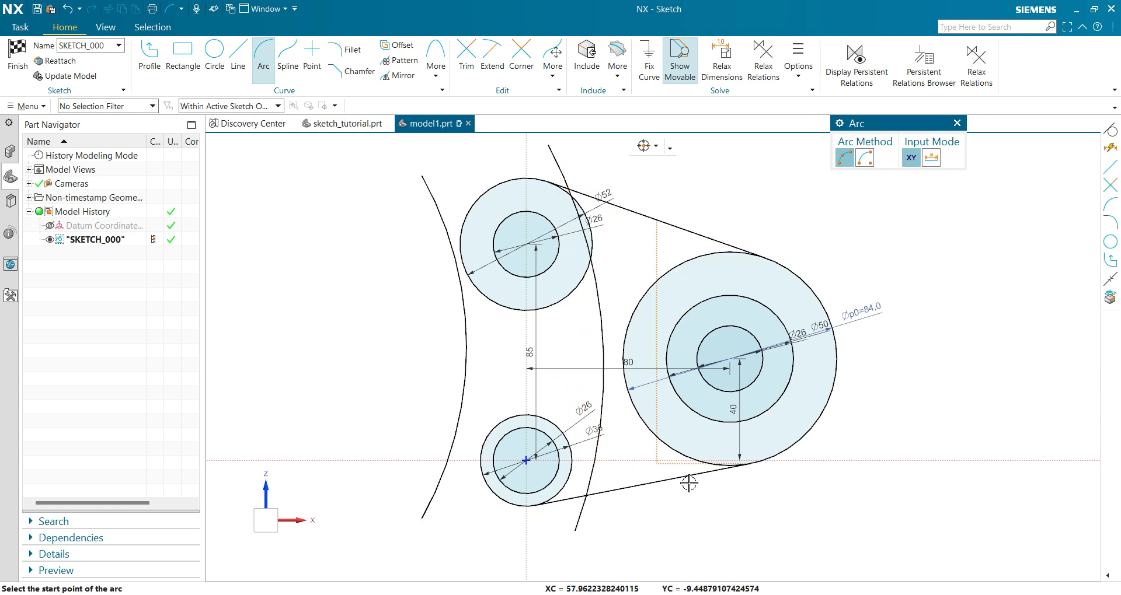
{"action": "key", "text": "Escape"}
Consult the reference drawing and dimension the leftmost arc with a radius of 46.
{"action": "key", "text": "alt+Tab"}
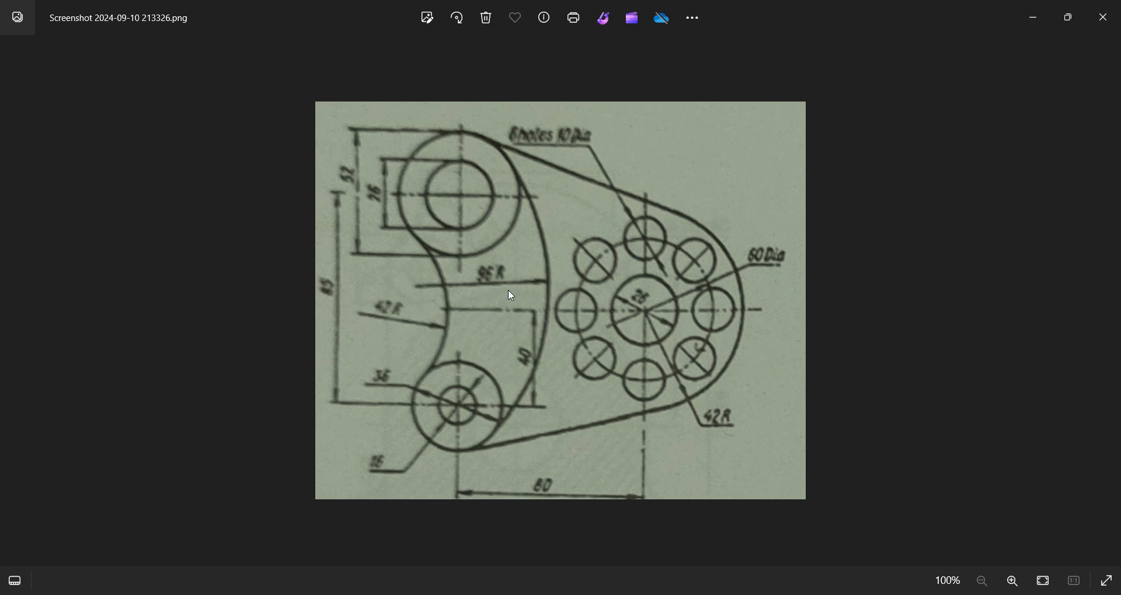
{"action": "key", "text": "alt+Tab"}
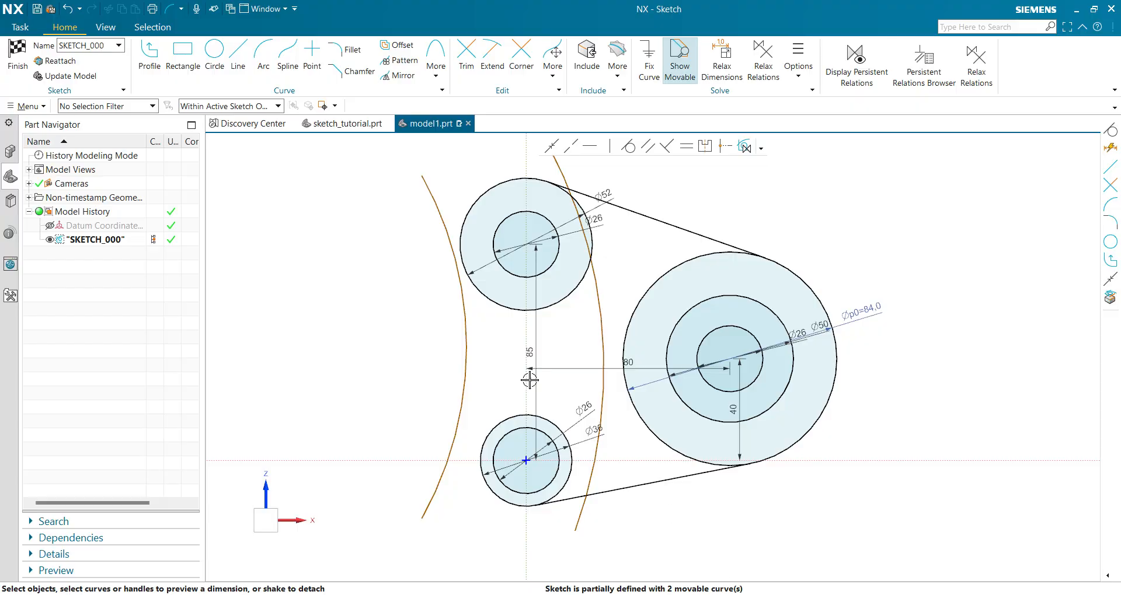
{"action": "left_click", "coordinate": [464, 335]}
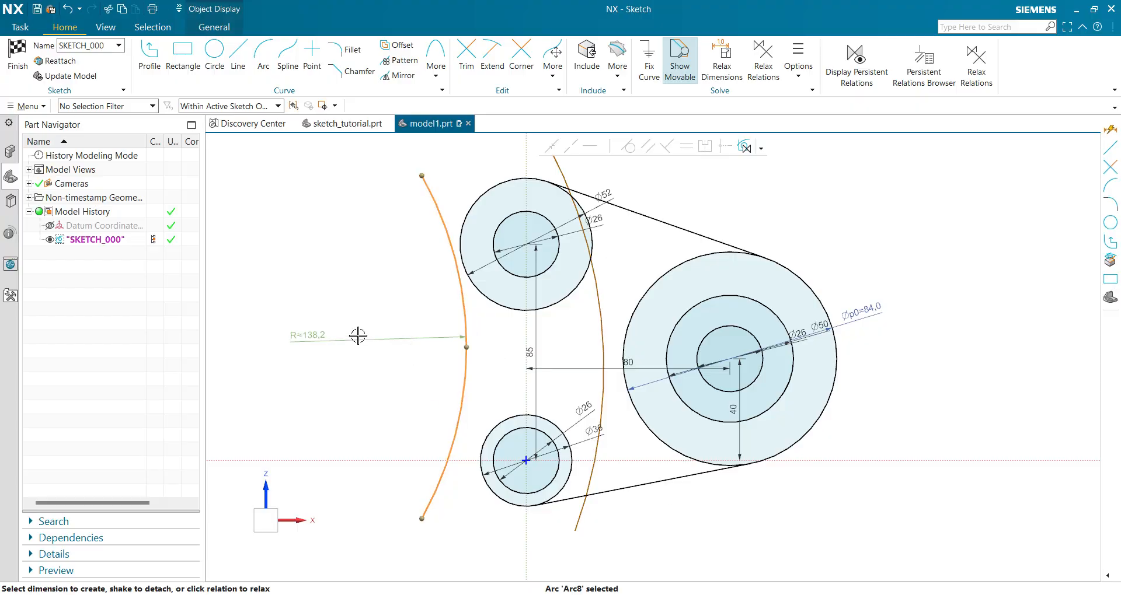
{"action": "left_click", "coordinate": [313, 334]}
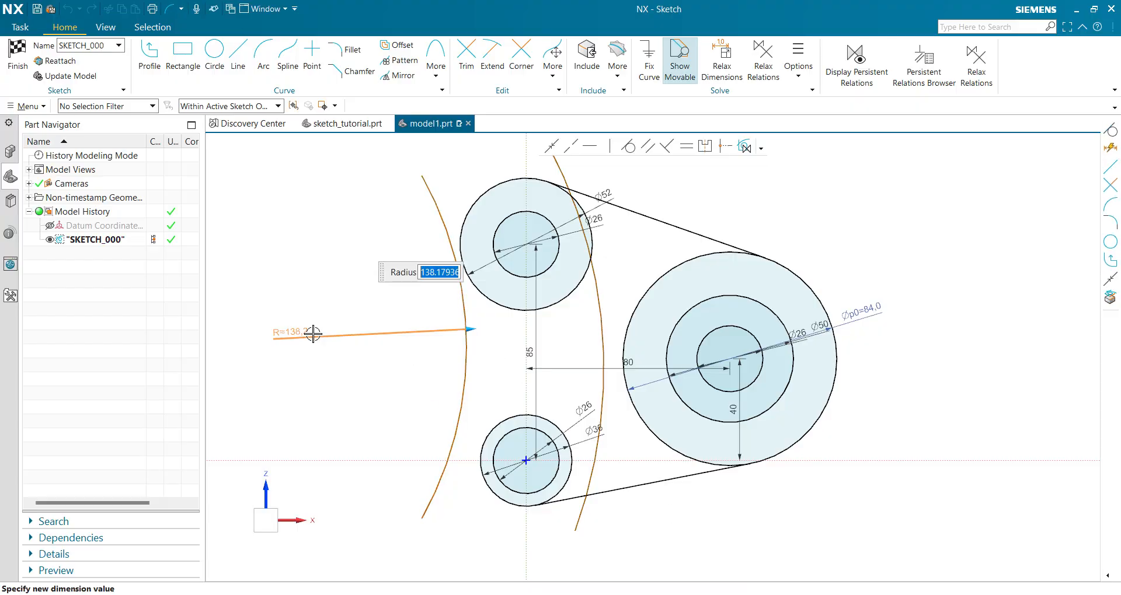
{"action": "type", "text": "46"}
{"action": "key", "text": "Return"}
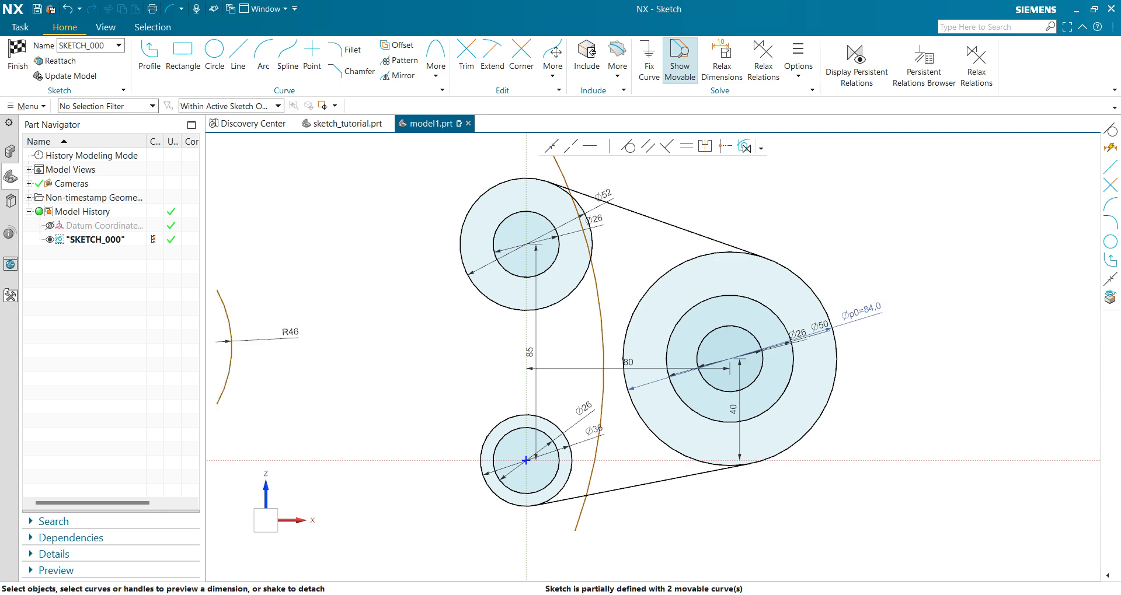
Recheck the inner arc in the reference drawing and change the leftmost arc's radius to 42.
{"action": "key", "text": "alt+Tab"}
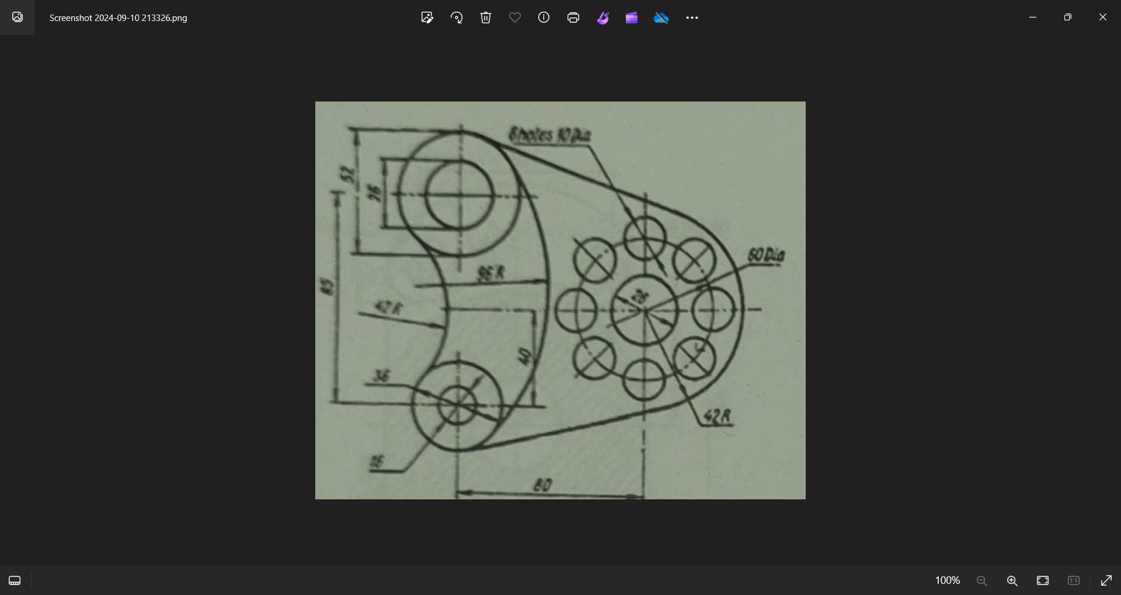
{"action": "key", "text": "alt+Tab"}
{"action": "double_click", "coordinate": [283, 338]}
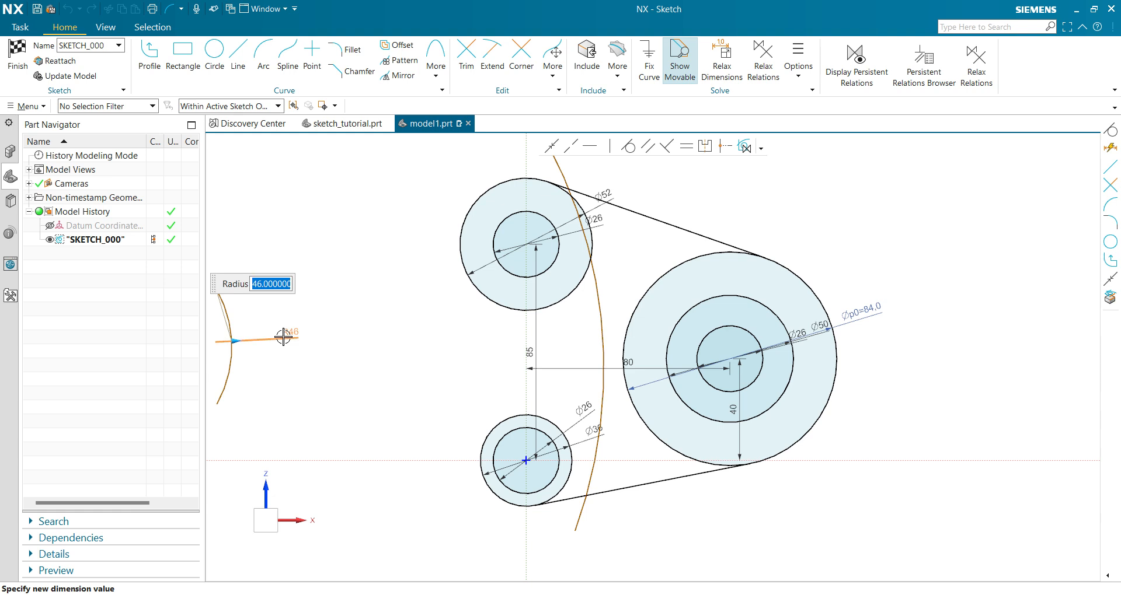
{"action": "type", "text": "42"}
{"action": "key", "text": "Return"}
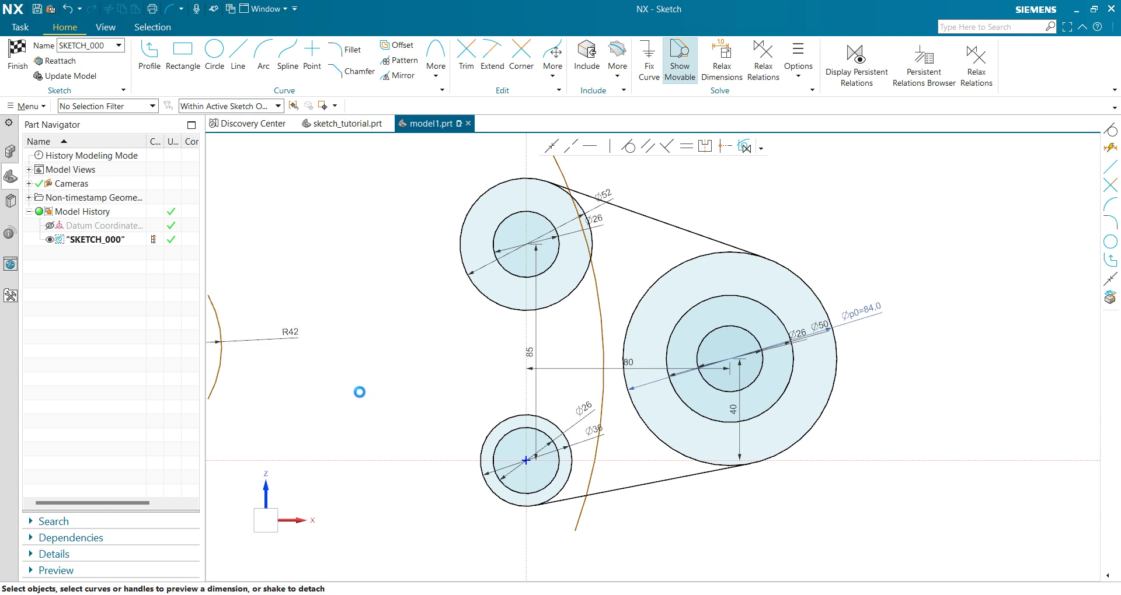
Try to reposition the radius-42 arc by its endpoints, and undo the moves together with its radius dimension.
{"action": "scroll", "coordinate": [358, 391], "scroll_direction": "down", "scroll_amount": 3}
{"action": "scroll", "coordinate": [318, 383], "scroll_direction": "up", "scroll_amount": 3}
{"action": "left_click", "coordinate": [271, 392]}
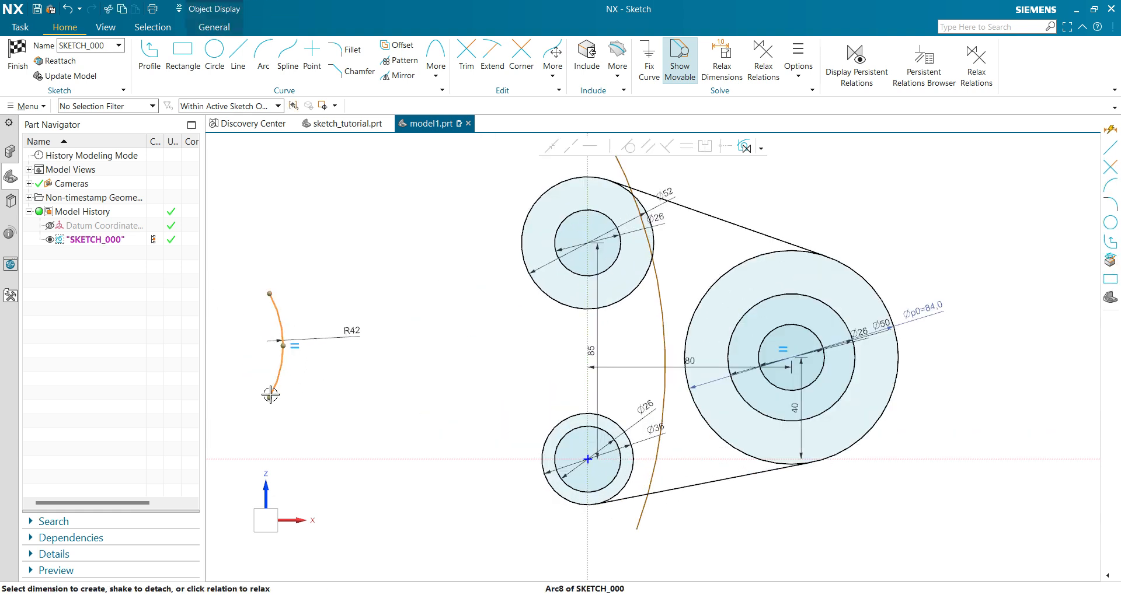
{"action": "left_click_drag", "start_coordinate": [270, 394], "coordinate": [328, 425]}
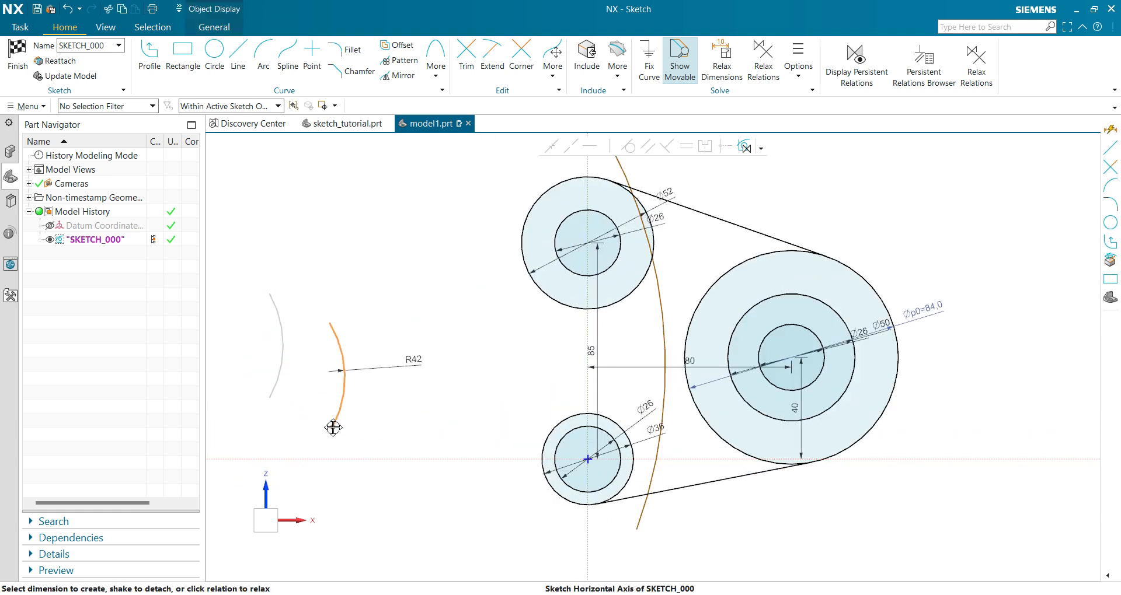
{"action": "left_click", "coordinate": [327, 321]}
{"action": "left_click_drag", "start_coordinate": [327, 322], "coordinate": [279, 205]}
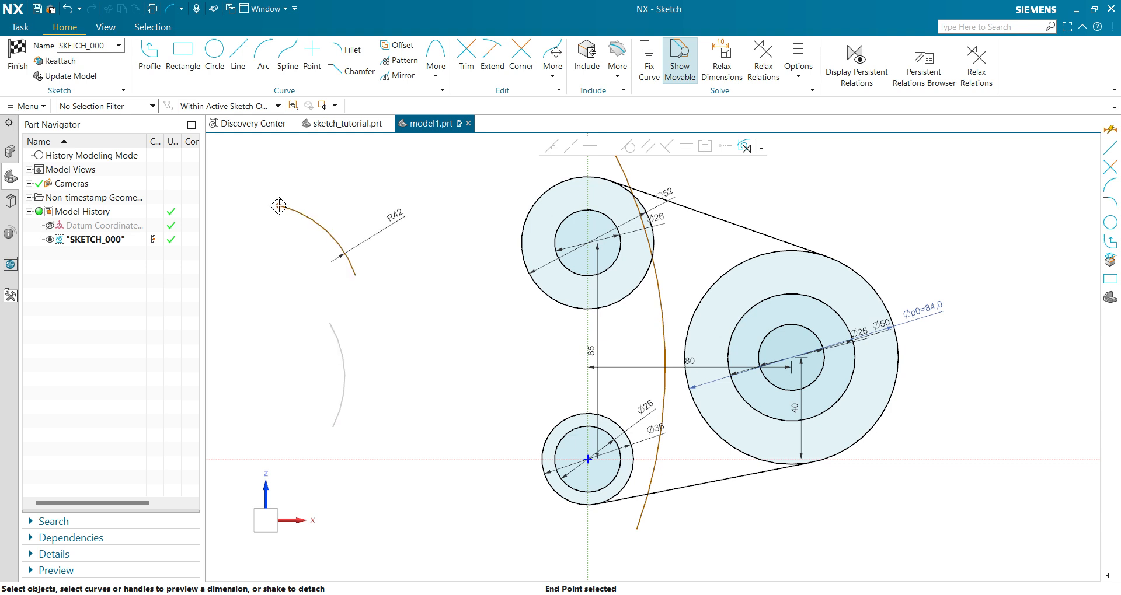
{"action": "left_click", "coordinate": [357, 273]}
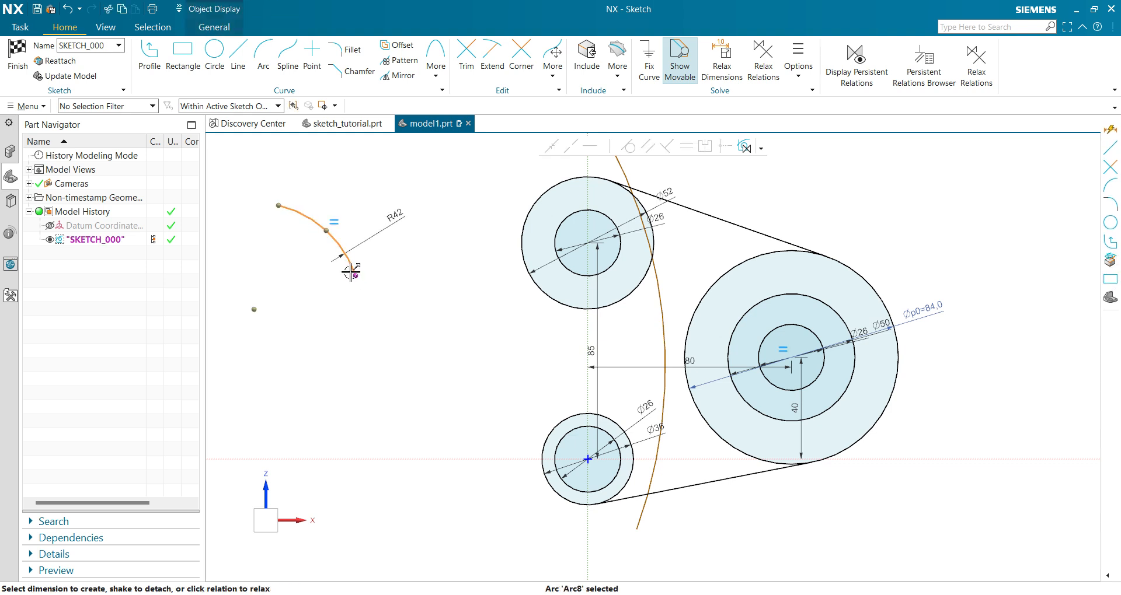
{"action": "mouse_move", "coordinate": [351, 274]}
{"action": "left_mouse_down"}
{"action": "mouse_move", "coordinate": [408, 352]}
{"action": "mouse_move", "coordinate": [469, 393]}
{"action": "left_mouse_up"}
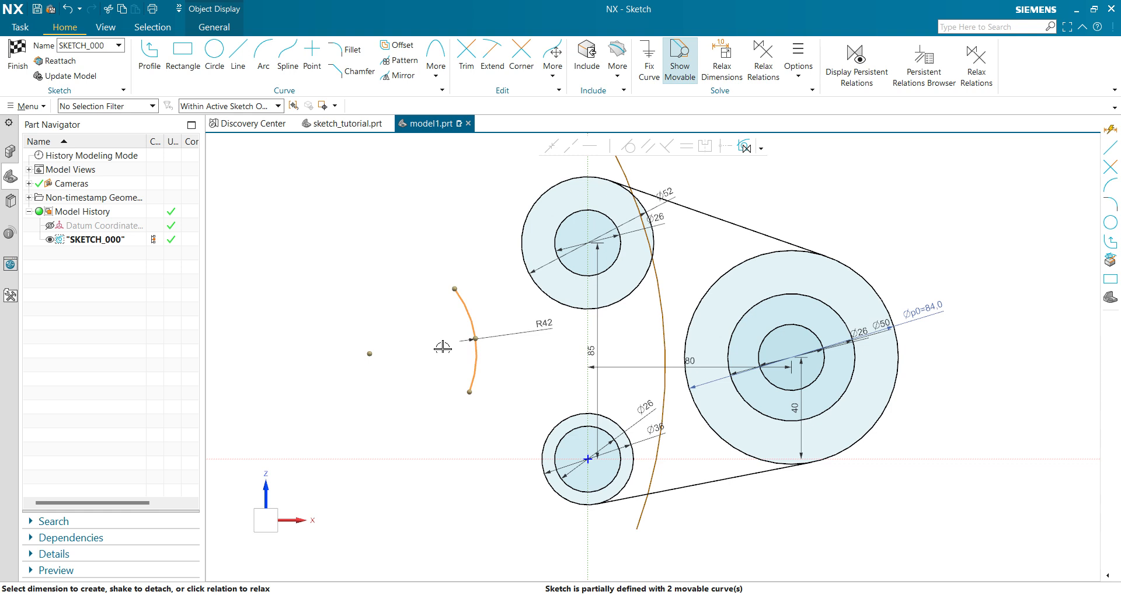
{"action": "key", "text": "ctrl+z"}
{"action": "key", "text": "ctrl+z"}
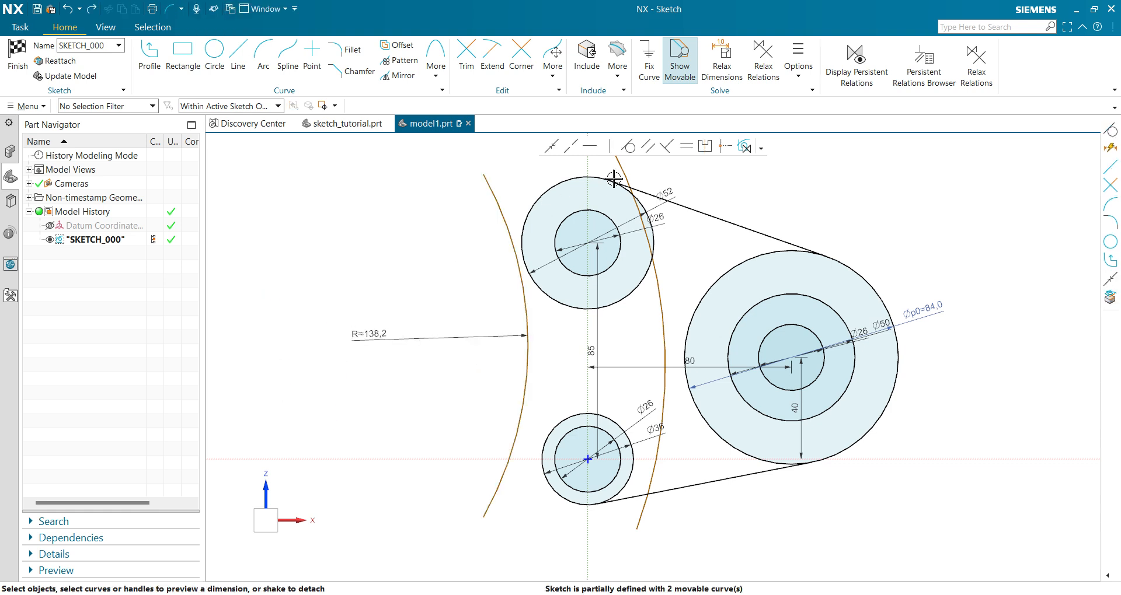
Make the leftmost arc tangent to the outer circles of both the upper and lower left-hand circle pairs.
{"action": "left_click", "coordinate": [628, 147]}
{"action": "left_click", "coordinate": [491, 198]}
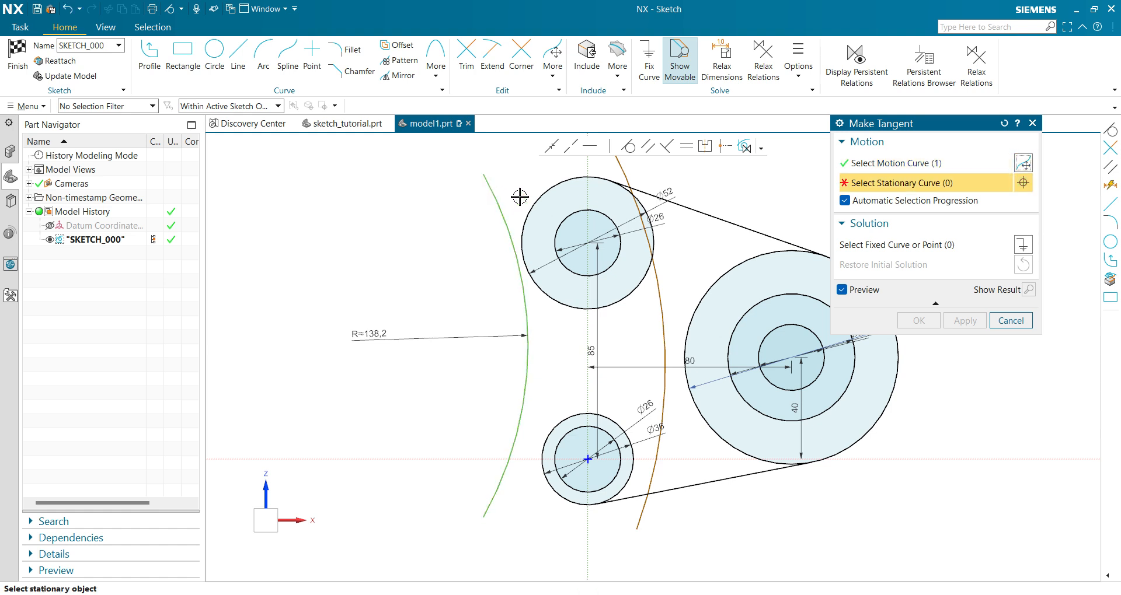
{"action": "left_click", "coordinate": [534, 203]}
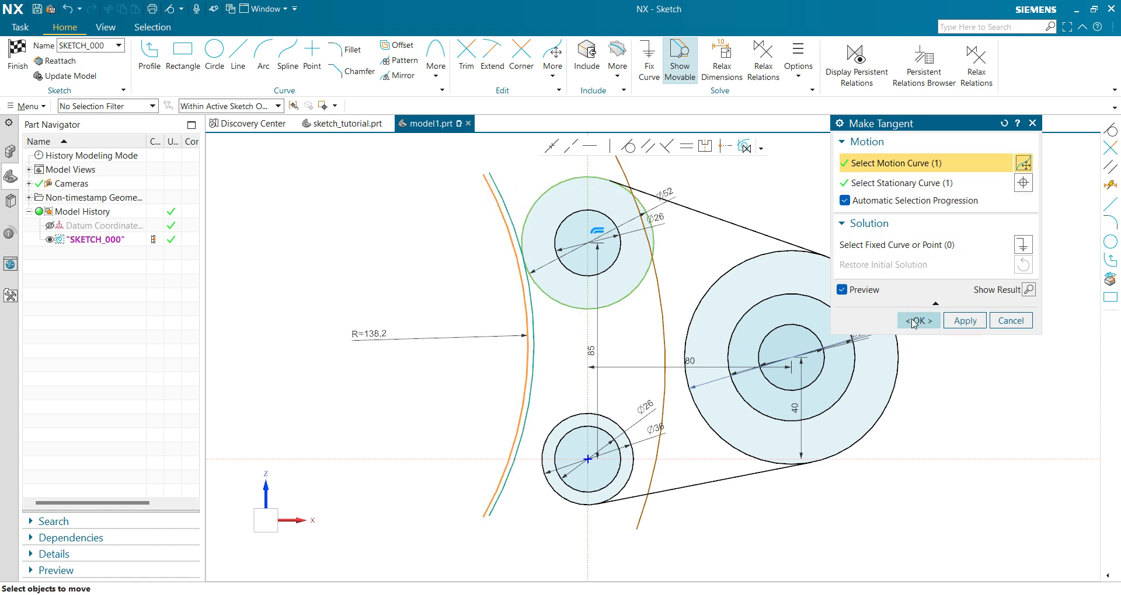
{"action": "left_click", "coordinate": [918, 321]}
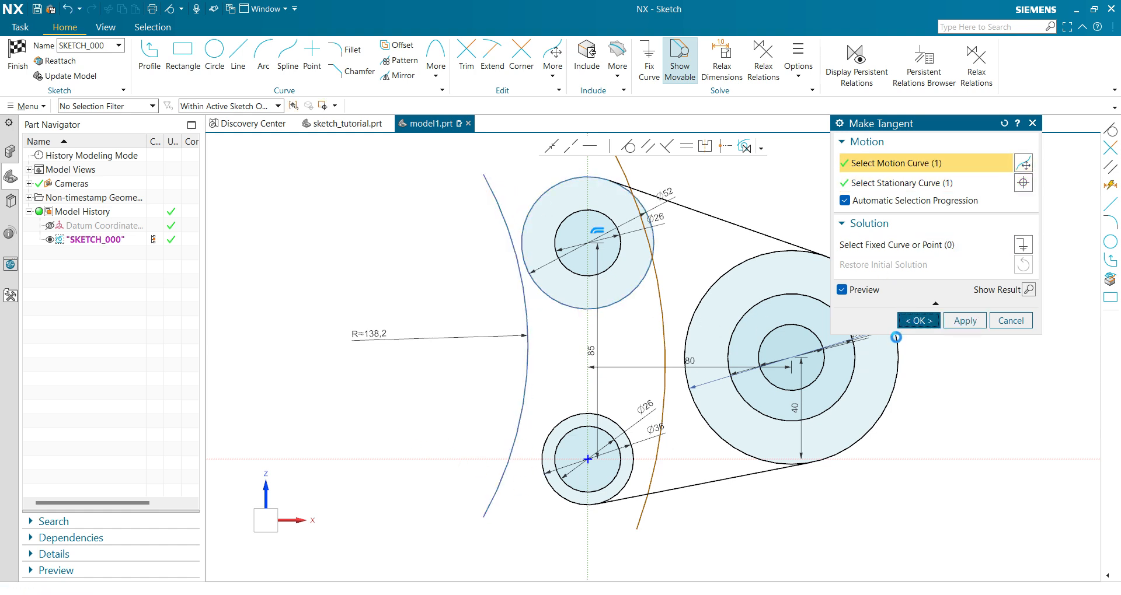
{"action": "left_click", "coordinate": [523, 422]}
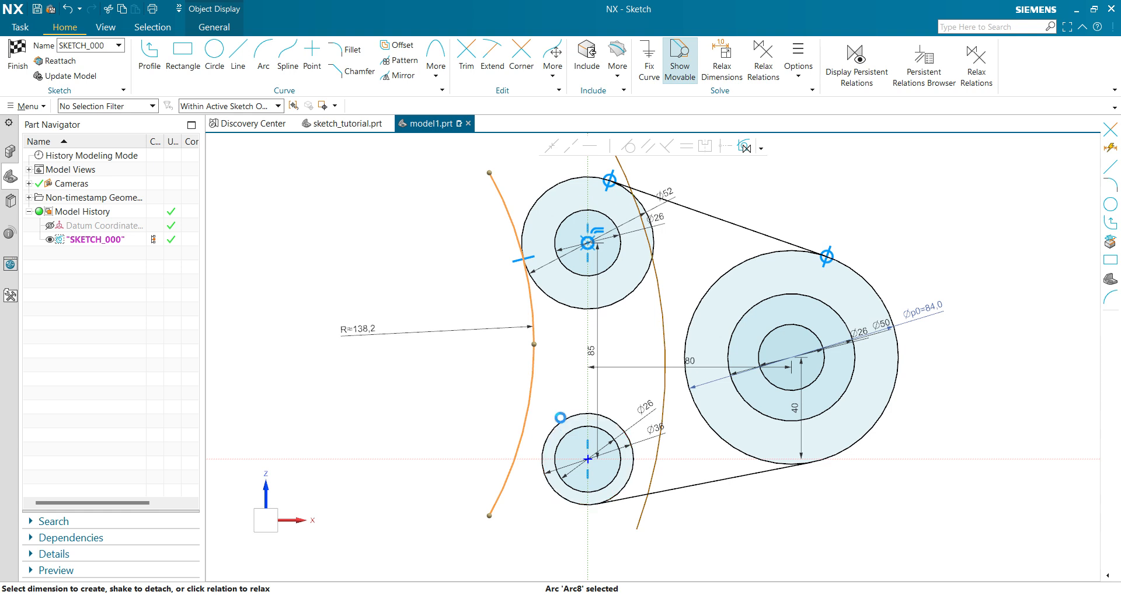
{"action": "left_click", "coordinate": [560, 417]}
{"action": "left_click", "coordinate": [629, 146]}
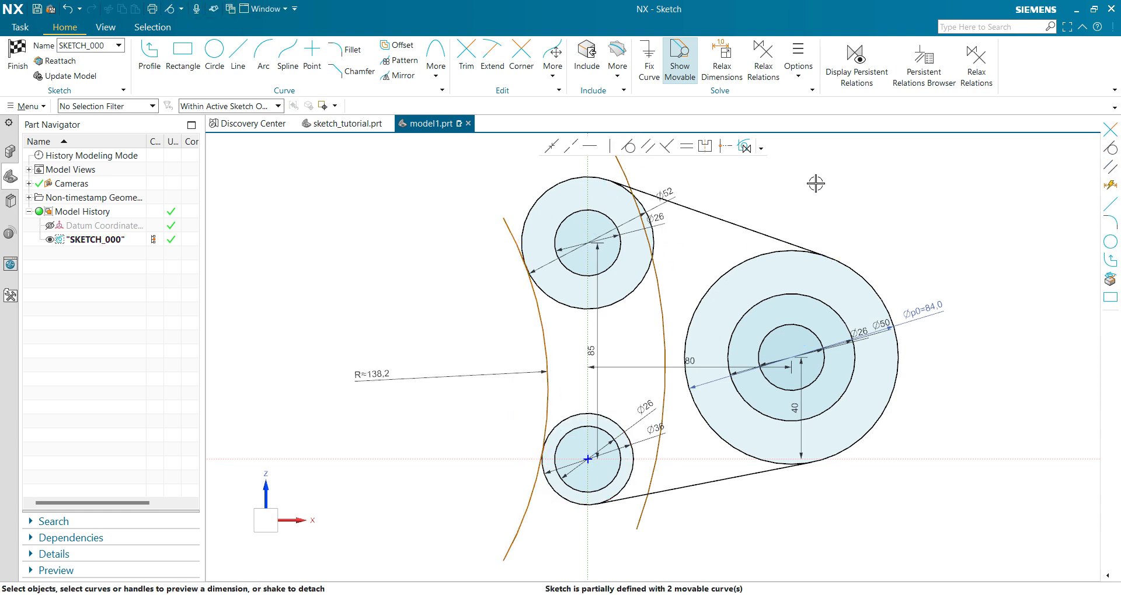
Make the inner arc tangent to the outer circles of the upper and lower left-hand circle pairs.
{"action": "left_click", "coordinate": [657, 274]}
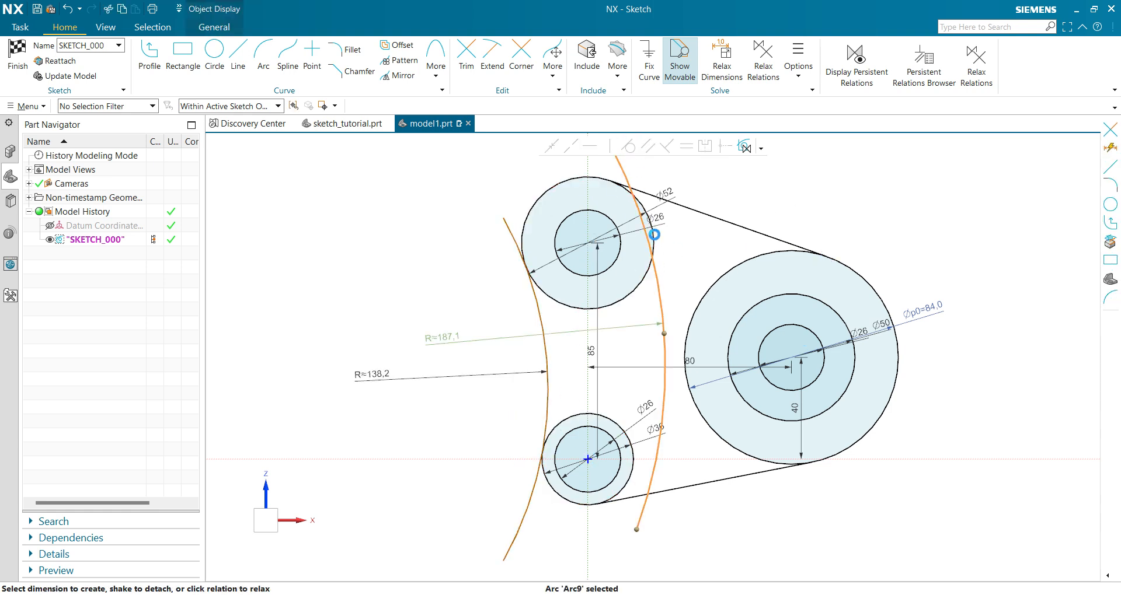
{"action": "left_click", "coordinate": [650, 227]}
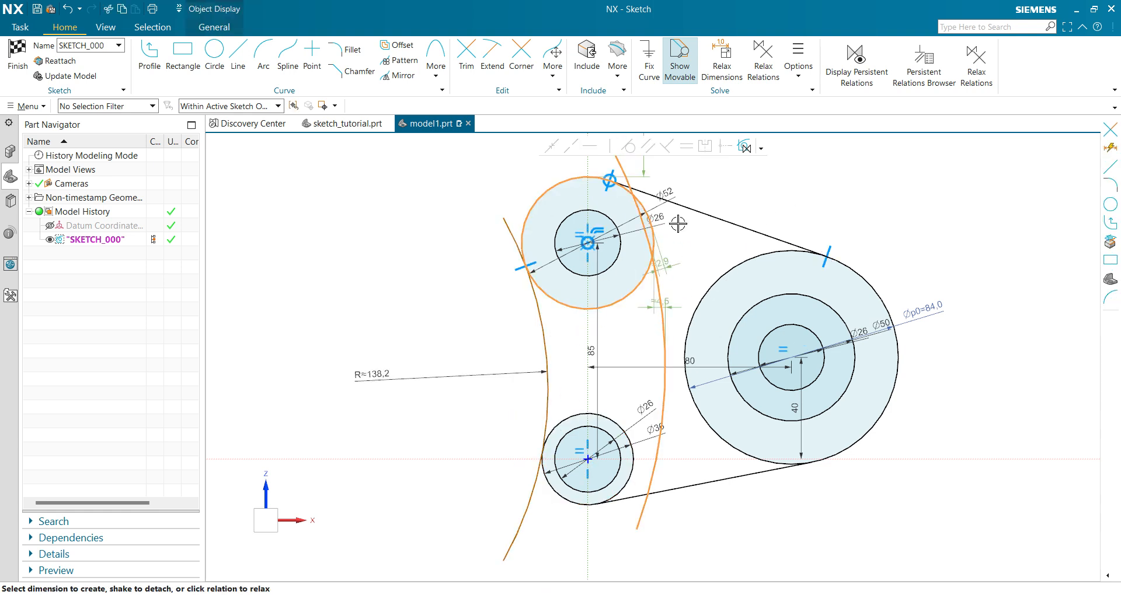
{"action": "left_click", "coordinate": [629, 146]}
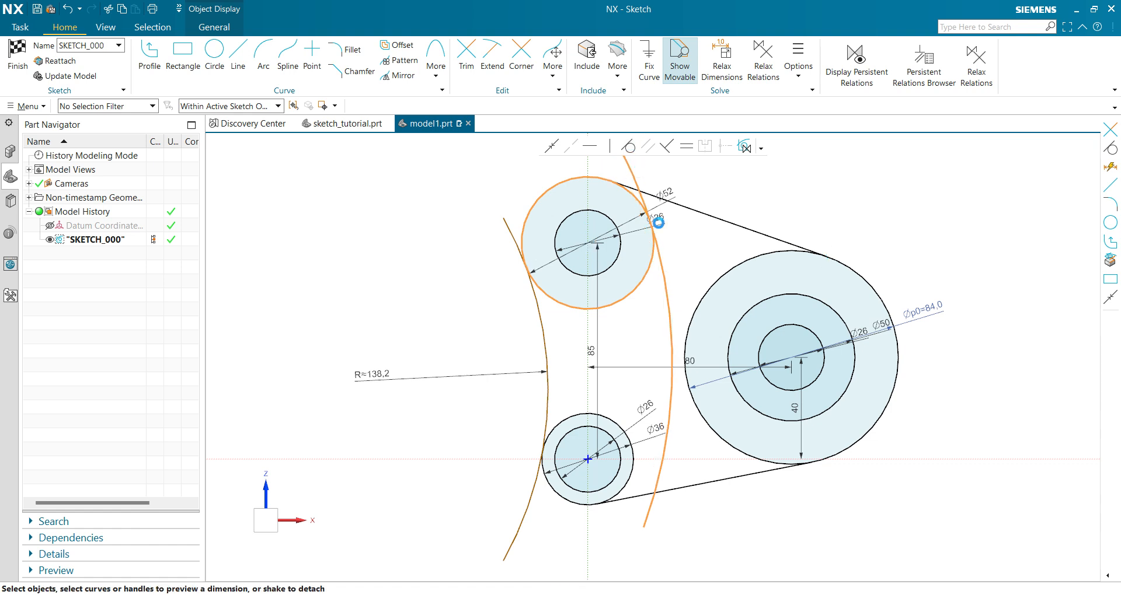
{"action": "left_click", "coordinate": [669, 443]}
{"action": "left_click", "coordinate": [632, 467]}
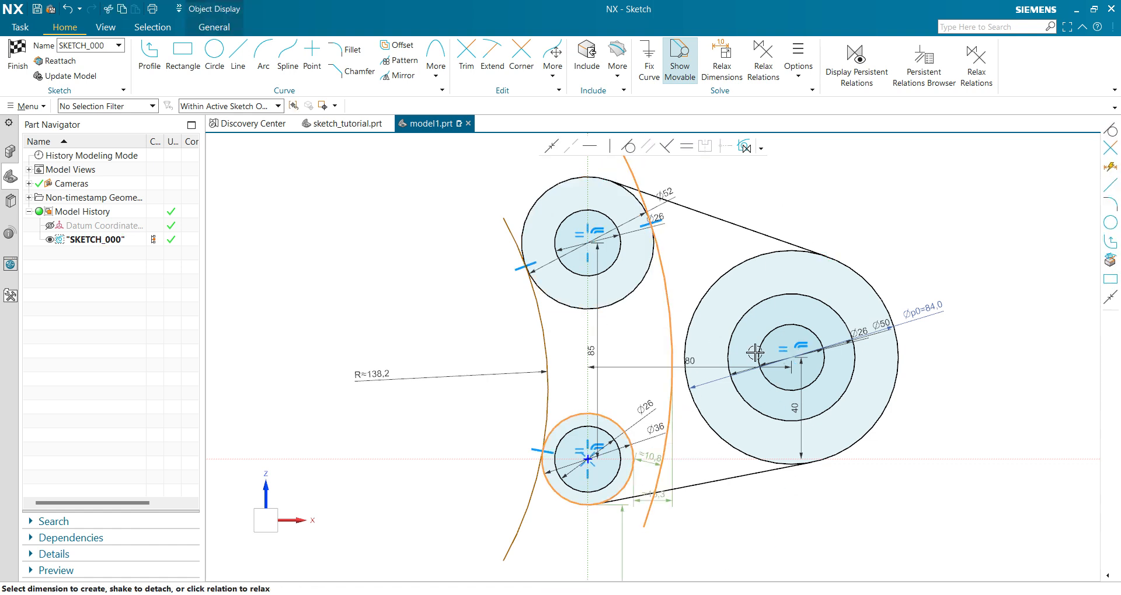
{"action": "left_click", "coordinate": [629, 147]}
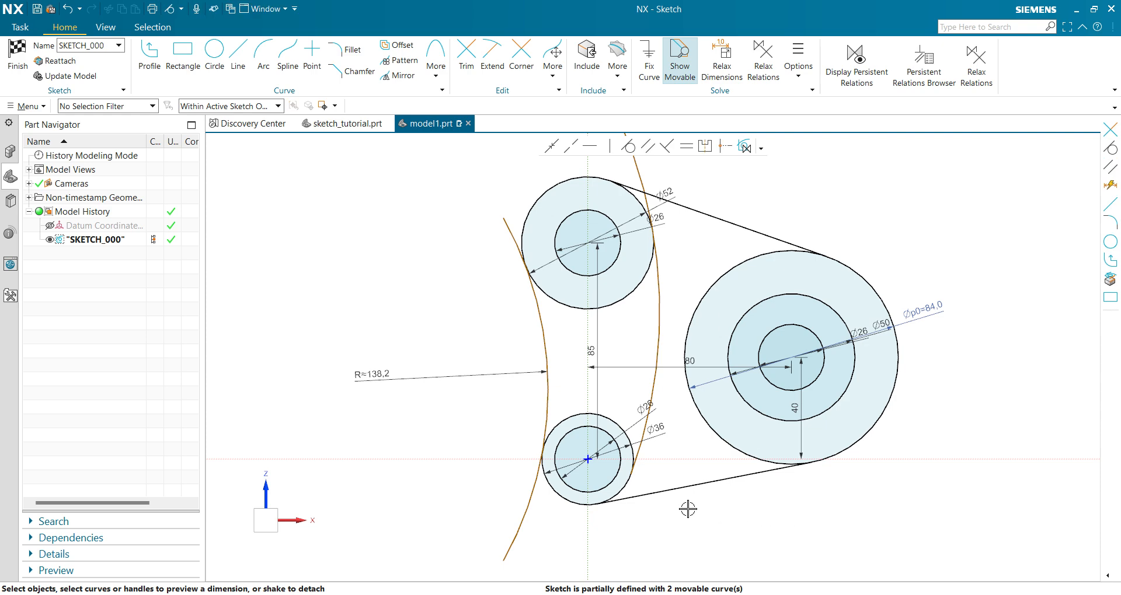
Extend the inner arc's lower end past its contact with the lower 36 mm circle.
{"action": "scroll", "coordinate": [655, 479], "scroll_direction": "up", "scroll_amount": 3}
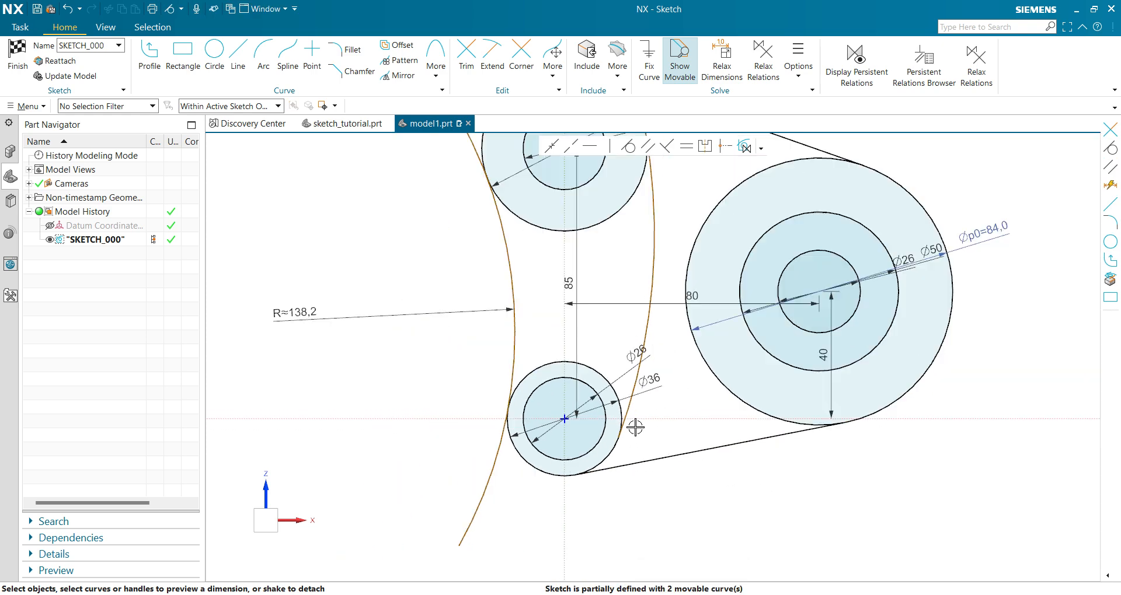
{"action": "scroll", "coordinate": [643, 423], "scroll_direction": "down", "scroll_amount": 2}
{"action": "scroll", "coordinate": [653, 417], "scroll_direction": "up", "scroll_amount": 3}
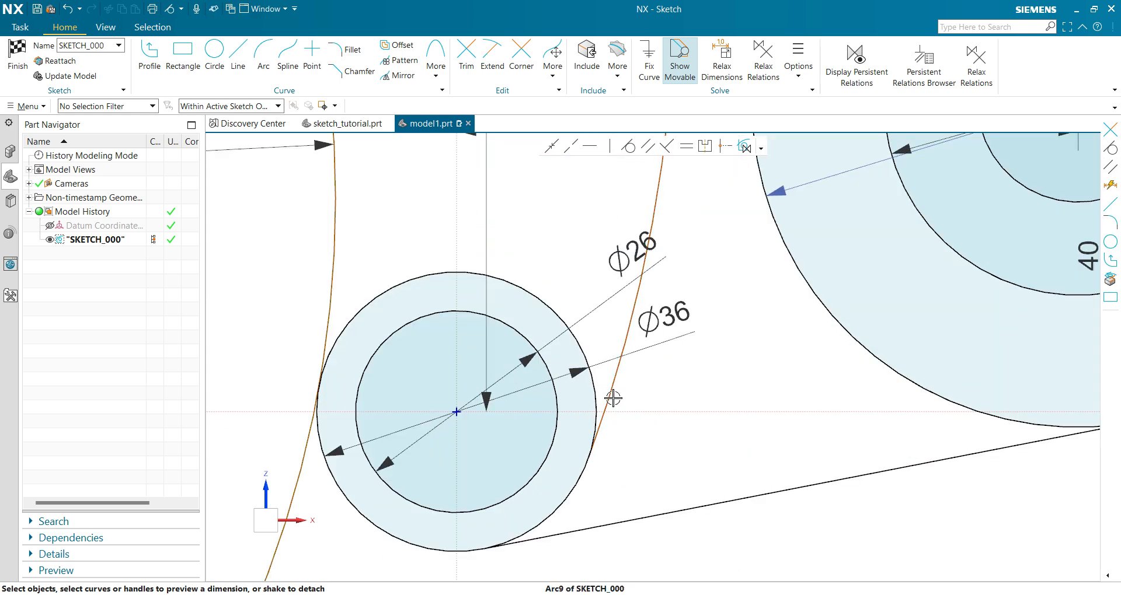
{"action": "left_click", "coordinate": [596, 452]}
{"action": "left_click_drag", "start_coordinate": [596, 453], "coordinate": [569, 515]}
{"action": "key", "text": "Escape"}
Trim the leftmost arc's lower tail where it meets the lower 36 mm circle.
{"action": "scroll", "coordinate": [671, 443], "scroll_direction": "down", "scroll_amount": 3}
{"action": "scroll", "coordinate": [655, 430], "scroll_direction": "up", "scroll_amount": 2}
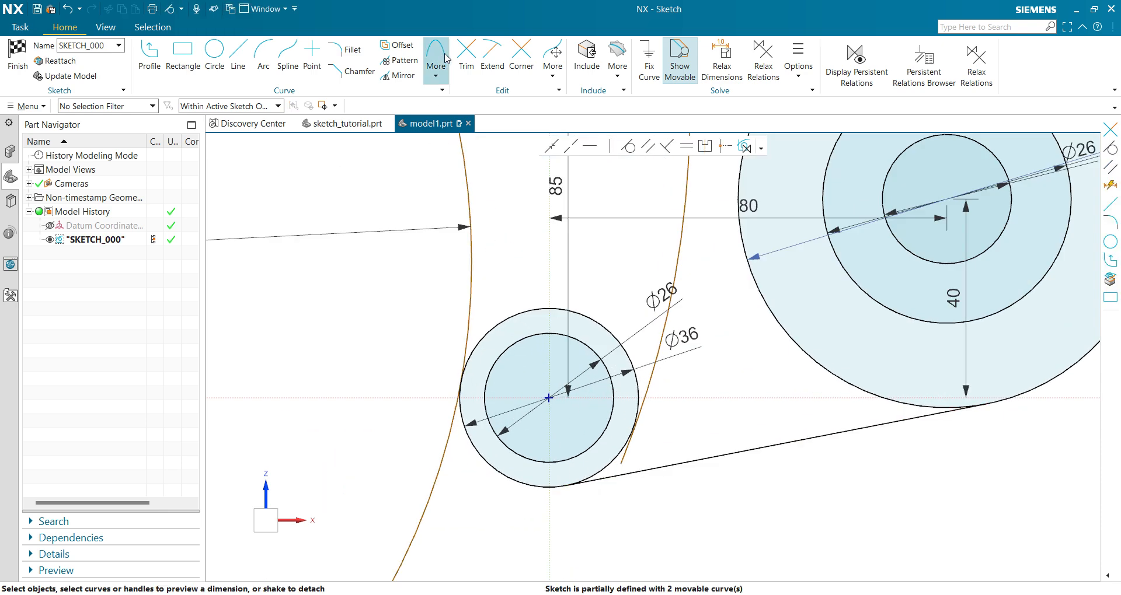
{"action": "left_click", "coordinate": [466, 57]}
{"action": "left_click", "coordinate": [435, 475]}
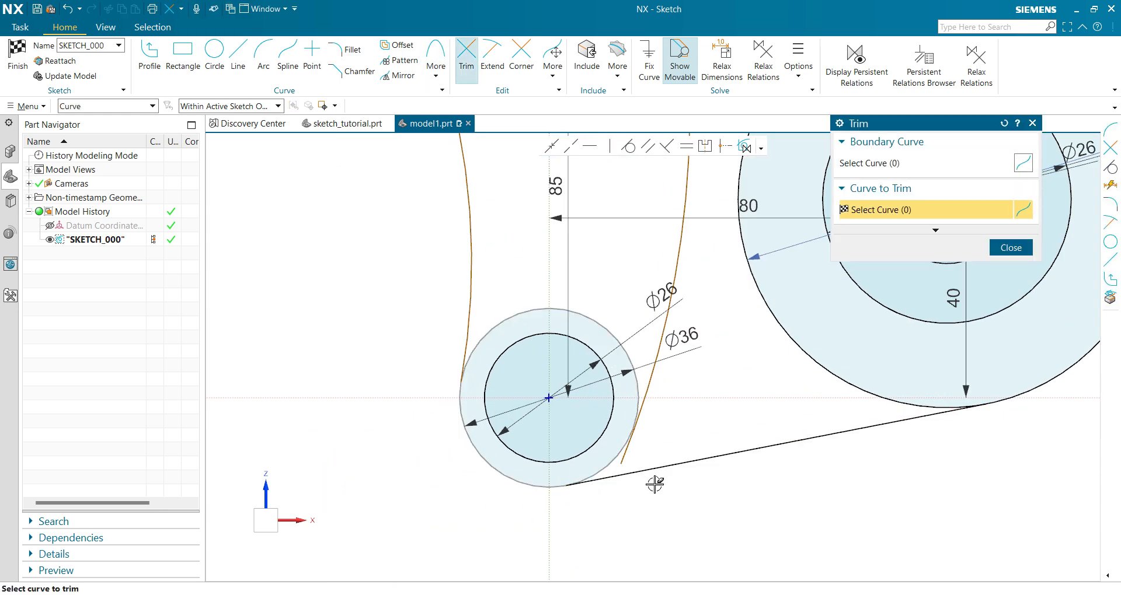
Try to trim the inner arc's lower tail beside the lower 36 mm circle, and undo the trim.
{"action": "scroll", "coordinate": [636, 458], "scroll_direction": "up", "scroll_amount": 2}
{"action": "left_click", "coordinate": [606, 444]}
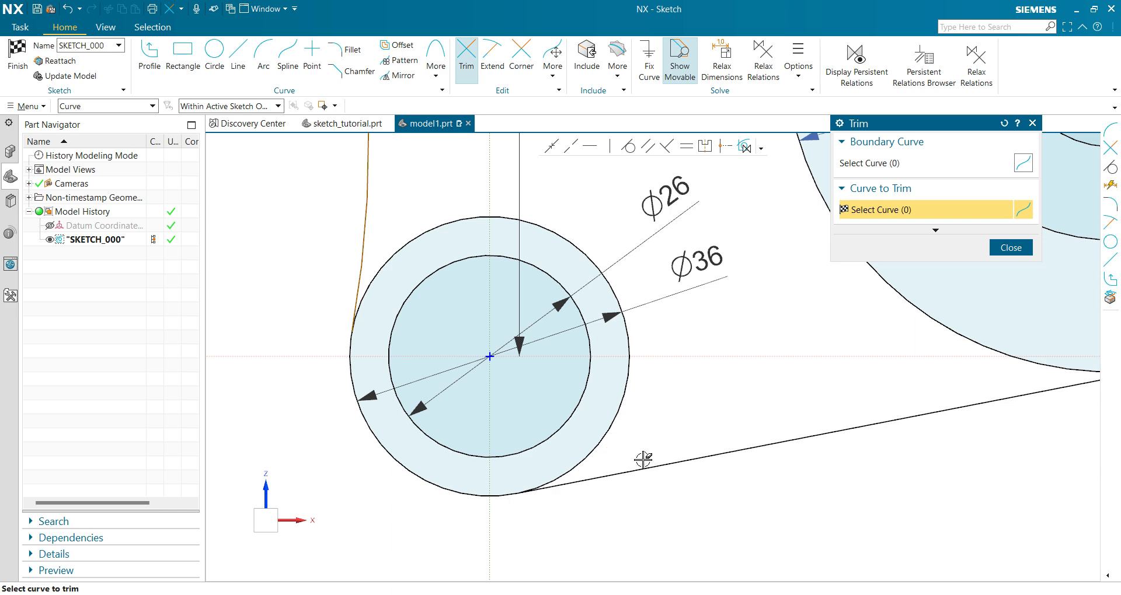
{"action": "scroll", "coordinate": [643, 460], "scroll_direction": "down", "scroll_amount": 4}
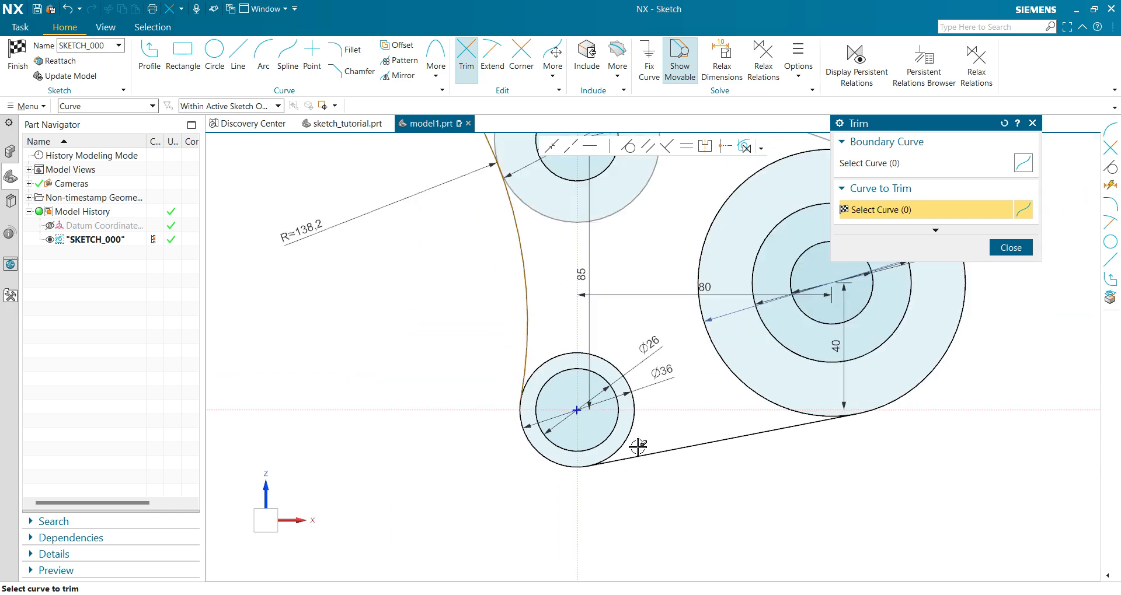
{"action": "scroll", "coordinate": [637, 445], "scroll_direction": "up", "scroll_amount": 1}
{"action": "scroll", "coordinate": [637, 444], "scroll_direction": "up", "scroll_amount": 7}
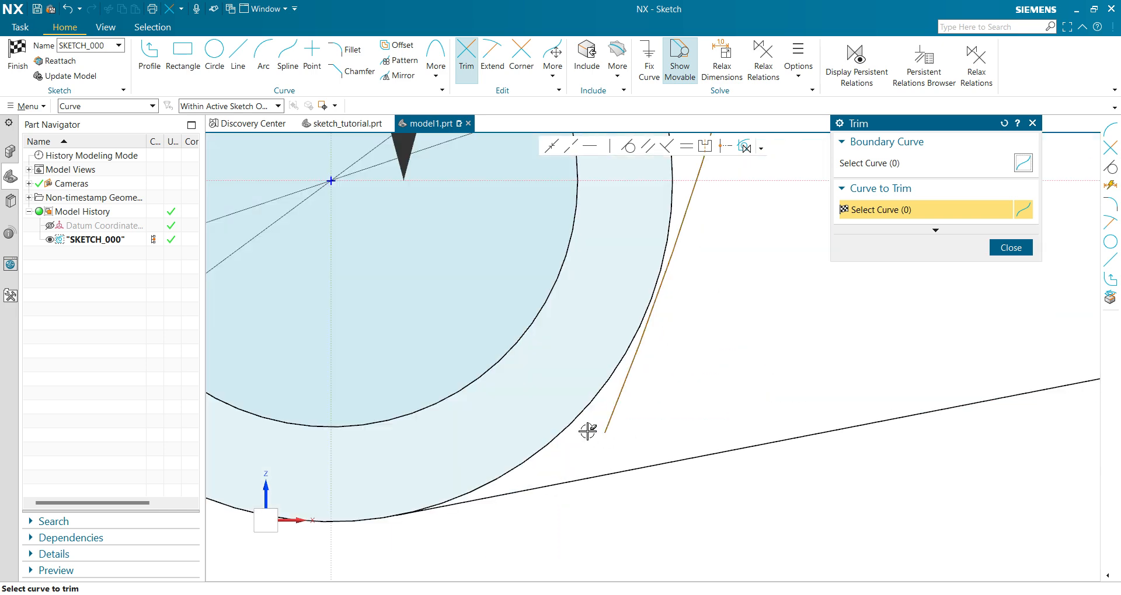
{"action": "left_click", "coordinate": [610, 419]}
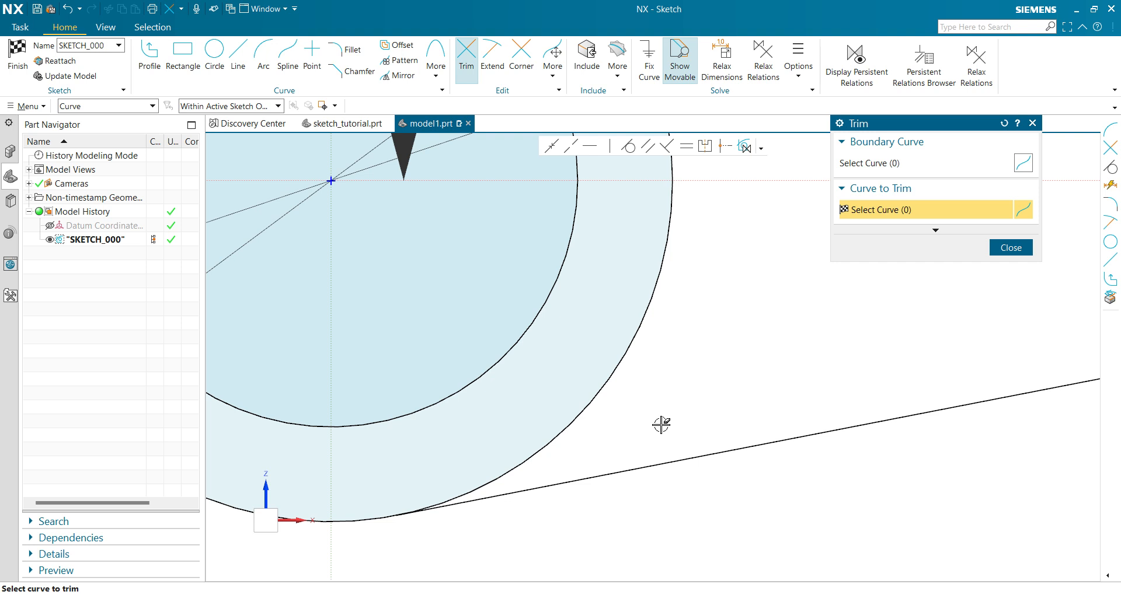
{"action": "key", "text": "ctrl+z"}
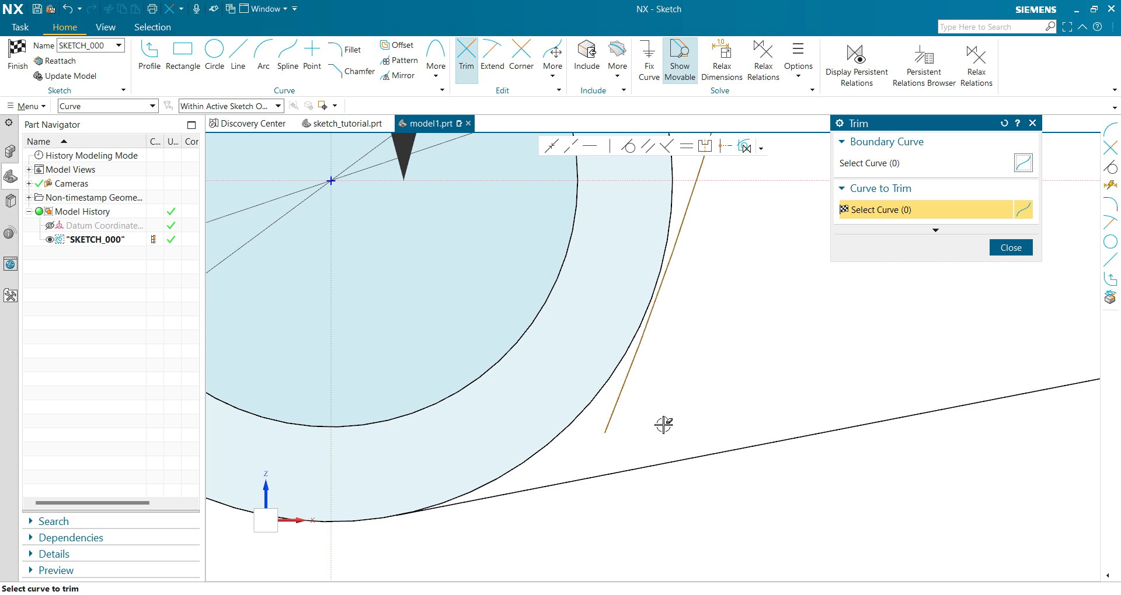
{"action": "key", "text": "Escape"}
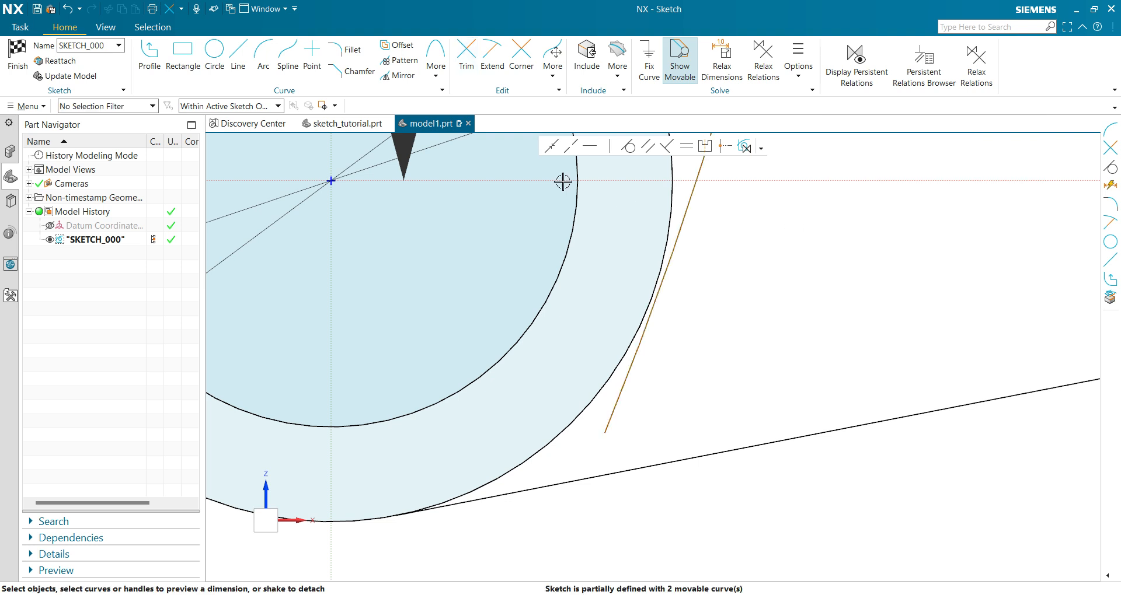
Apply a tangent relation again between the lower 36 mm circle and the inner arc.
{"action": "left_click", "coordinate": [629, 146]}
{"action": "left_click", "coordinate": [670, 191]}
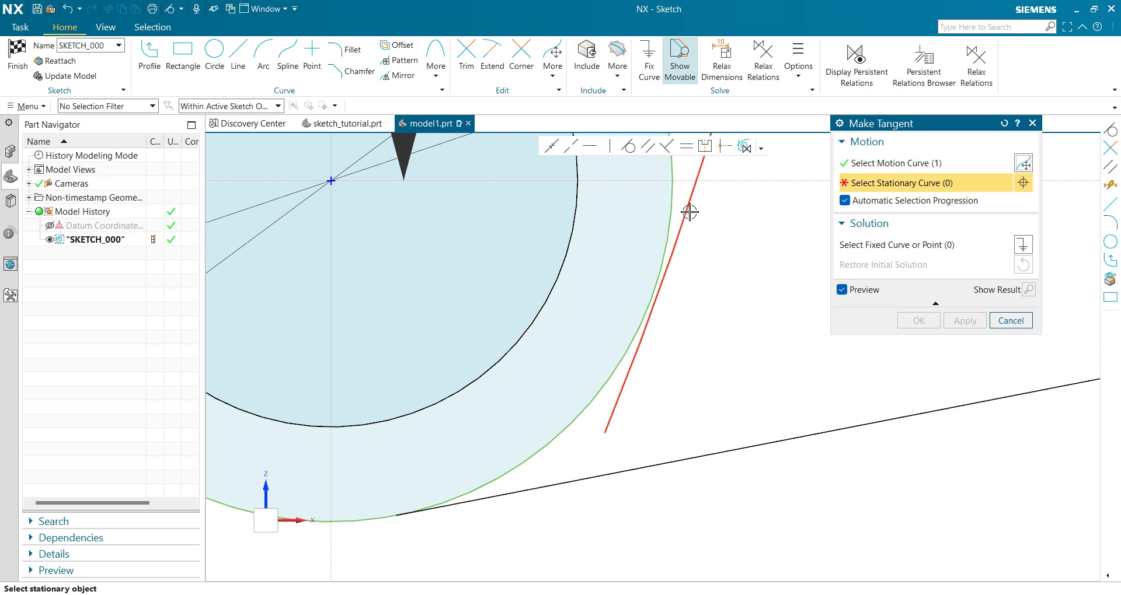
{"action": "left_click", "coordinate": [689, 210]}
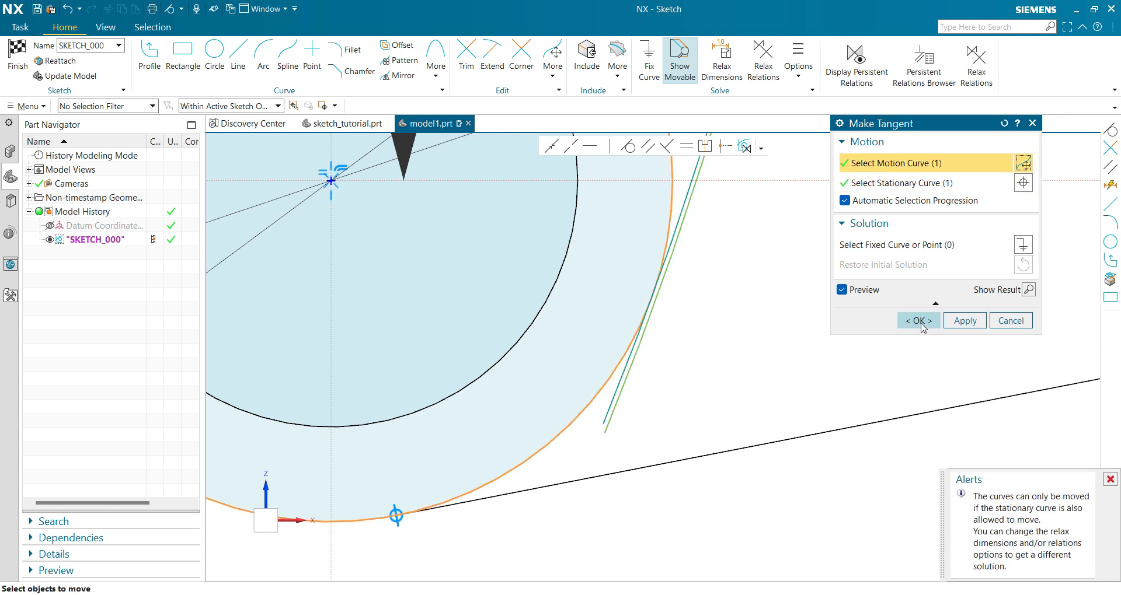
{"action": "left_click", "coordinate": [920, 325]}
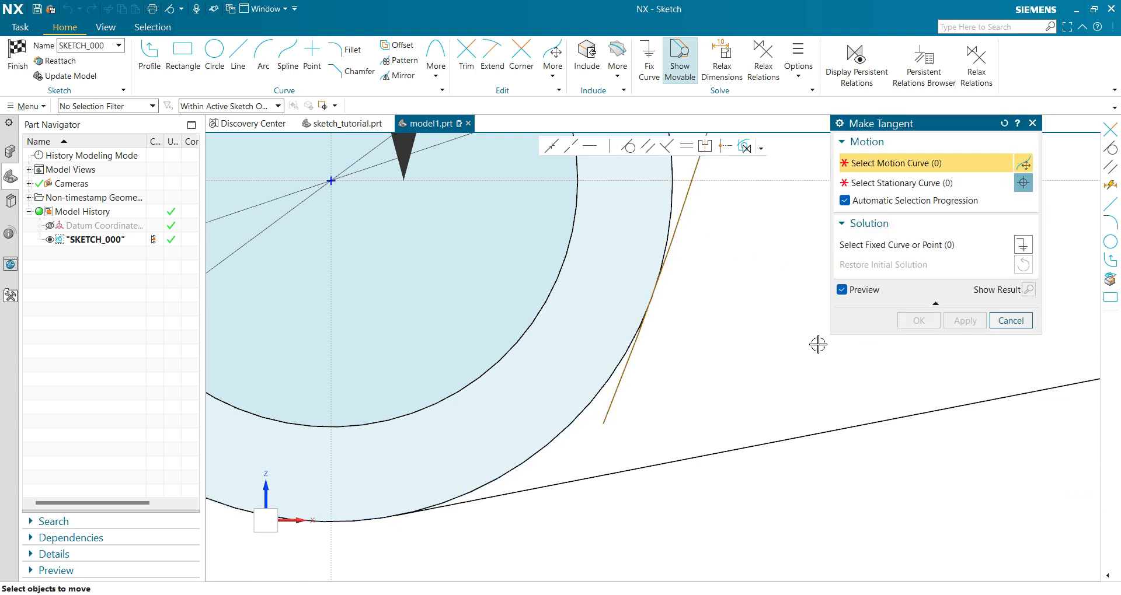
{"action": "left_click", "coordinate": [1011, 321]}
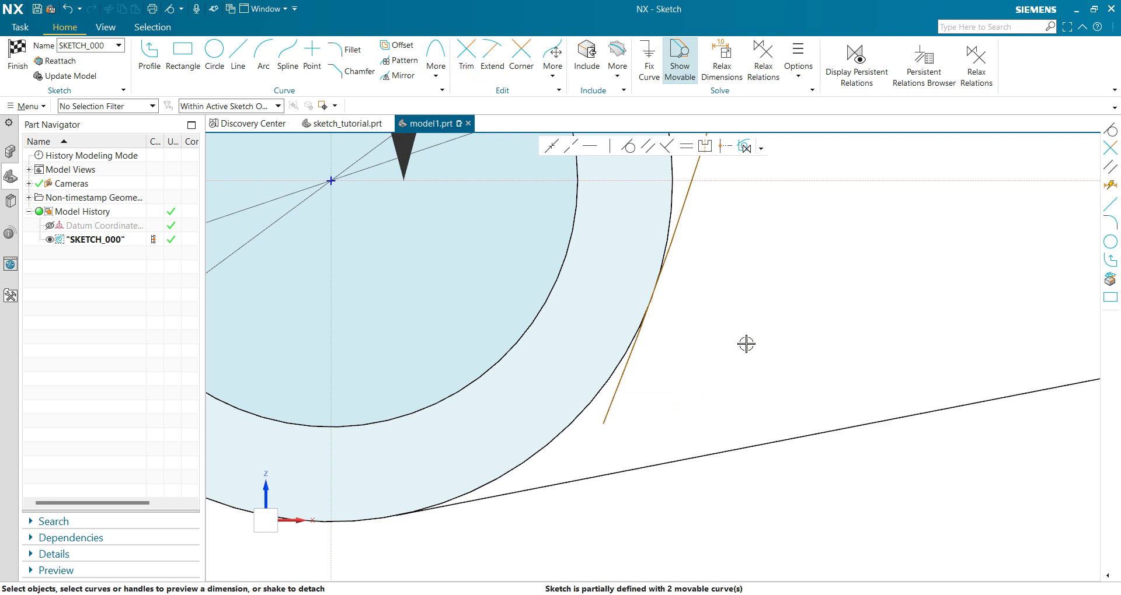
Trim the inner arc's lower tail at its tangent point on the lower 36 mm circle.
{"action": "left_click", "coordinate": [466, 62]}
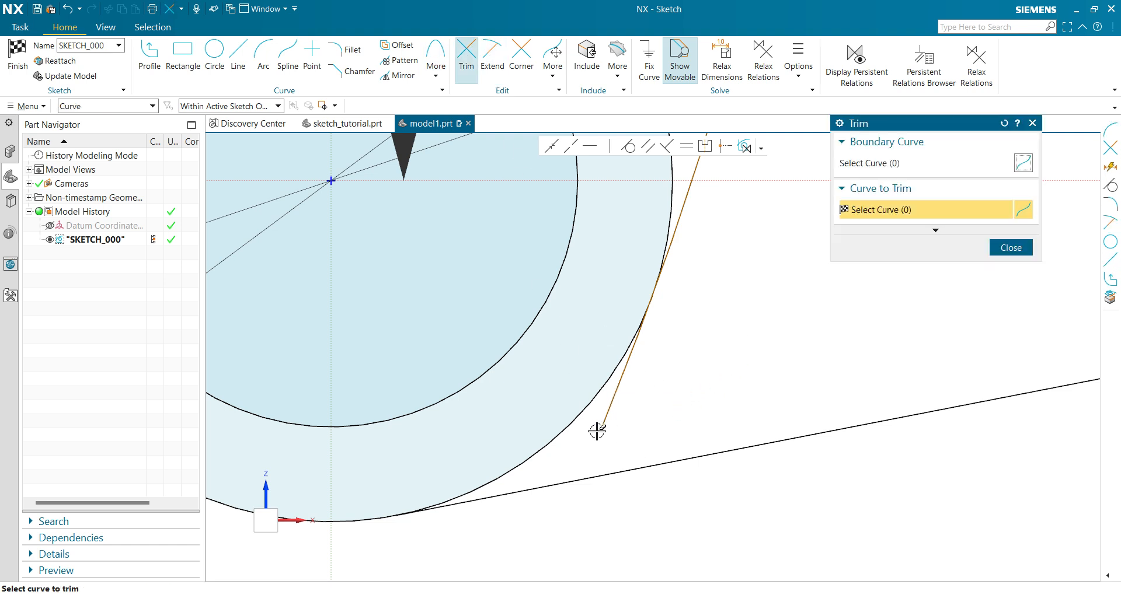
{"action": "left_click", "coordinate": [621, 394]}
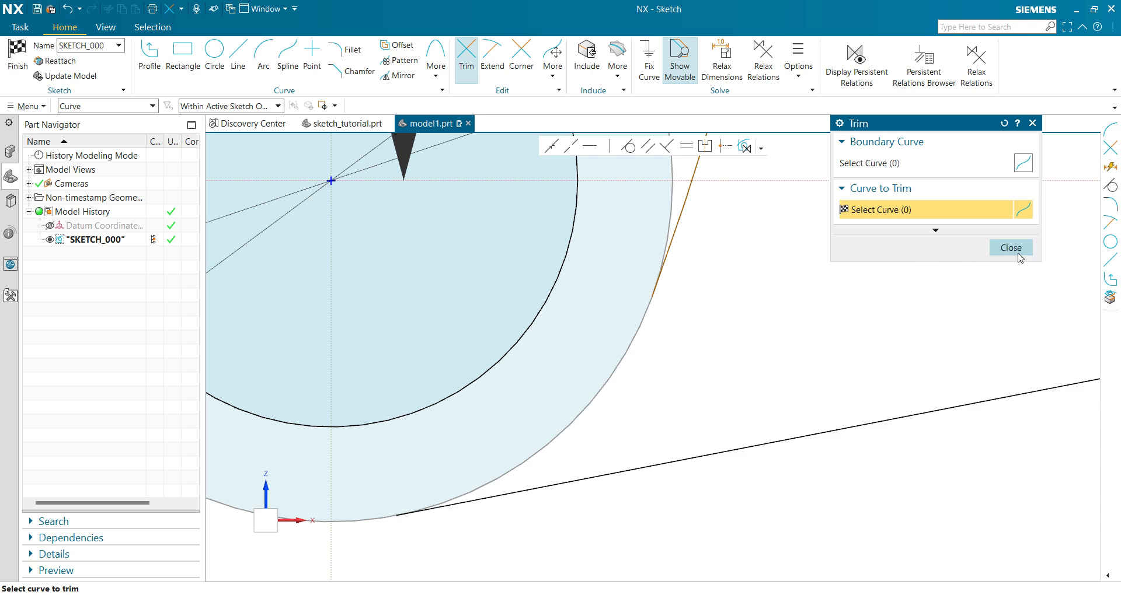
{"action": "left_click", "coordinate": [1010, 248]}
Trim the leftmost arc's upper tail beyond its tangent point on the upper 52 mm circle.
{"action": "scroll", "coordinate": [866, 289], "scroll_direction": "down", "scroll_amount": 5}
{"action": "middle_click_drag", "start_coordinate": [850, 213], "coordinate": [766, 359], "text": "shift"}
{"action": "scroll", "coordinate": [761, 315], "scroll_direction": "up", "scroll_amount": 3}
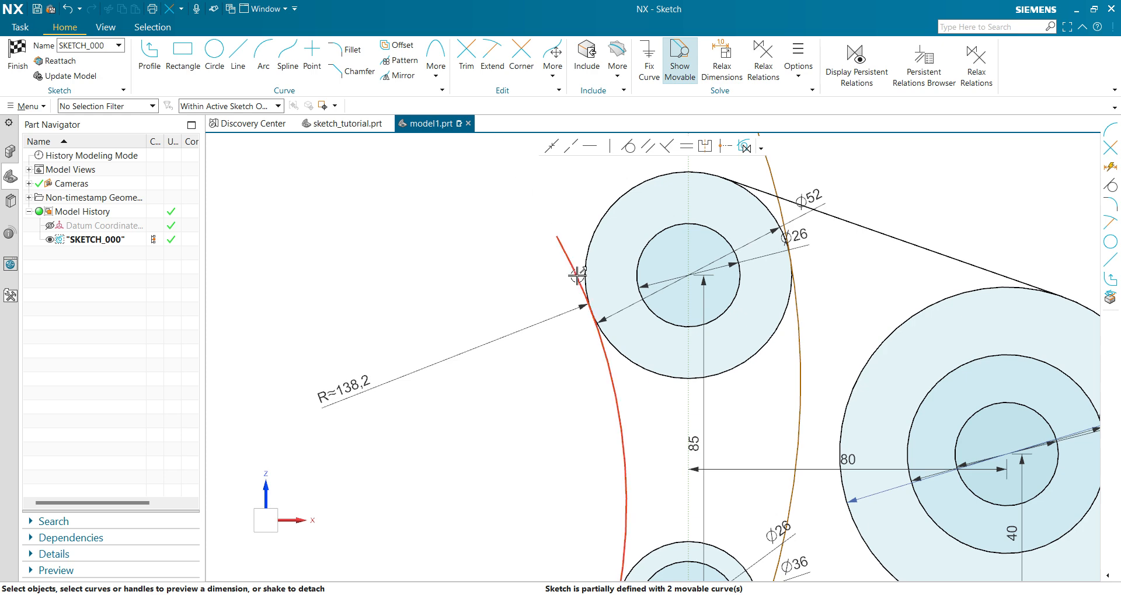
{"action": "left_click", "coordinate": [466, 58]}
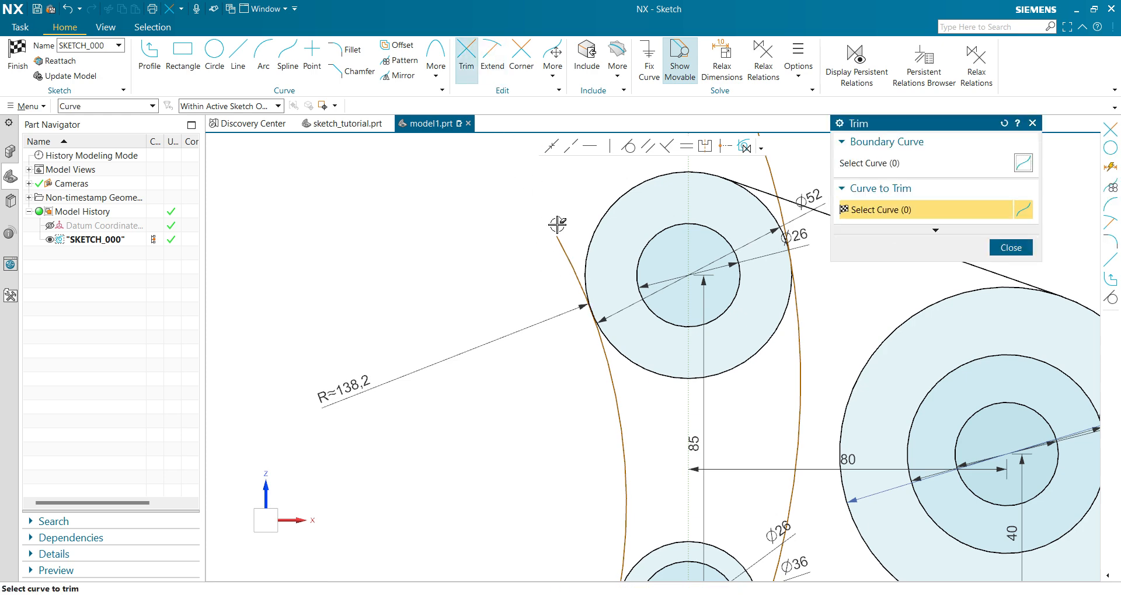
{"action": "left_click_drag", "start_coordinate": [541, 272], "coordinate": [592, 218]}
{"action": "scroll", "coordinate": [578, 216], "scroll_direction": "down", "scroll_amount": 3}
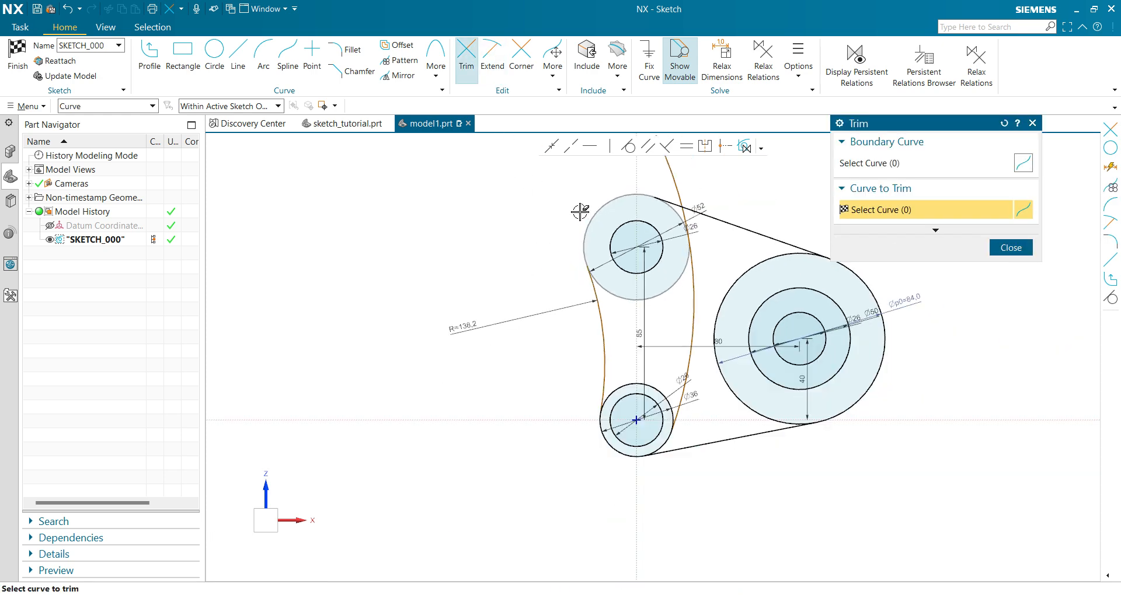
Trim the inner arc's upper tail at its tangent point on the upper 52 mm circle.
{"action": "middle_click_drag", "start_coordinate": [579, 211], "coordinate": [492, 287], "text": "shift"}
{"action": "scroll", "coordinate": [549, 245], "scroll_direction": "up", "scroll_amount": 1}
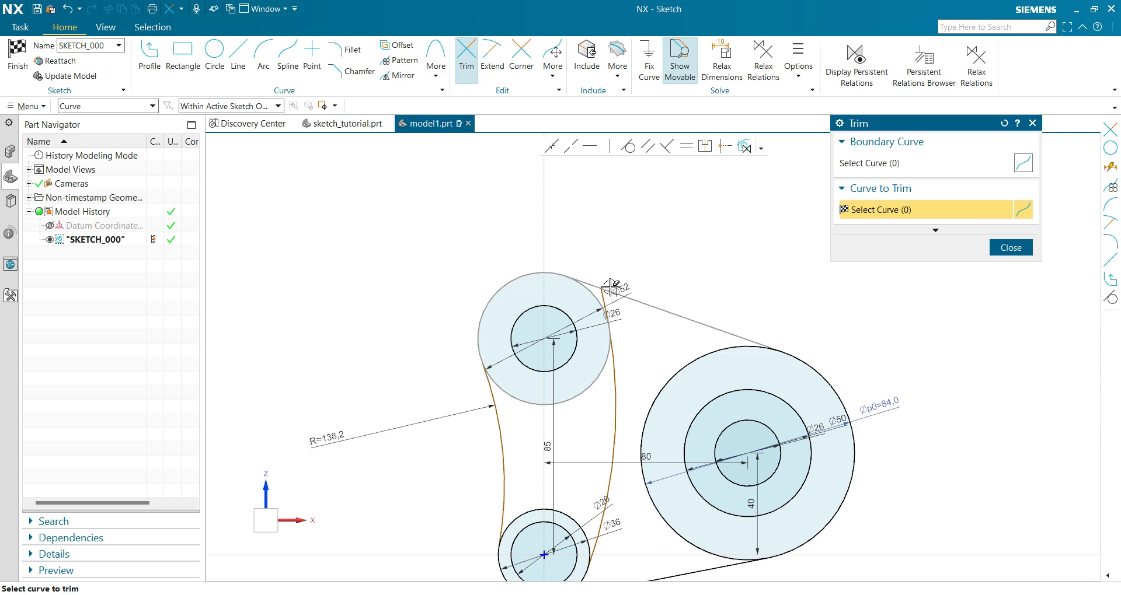
{"action": "scroll", "coordinate": [619, 318], "scroll_direction": "up", "scroll_amount": 2}
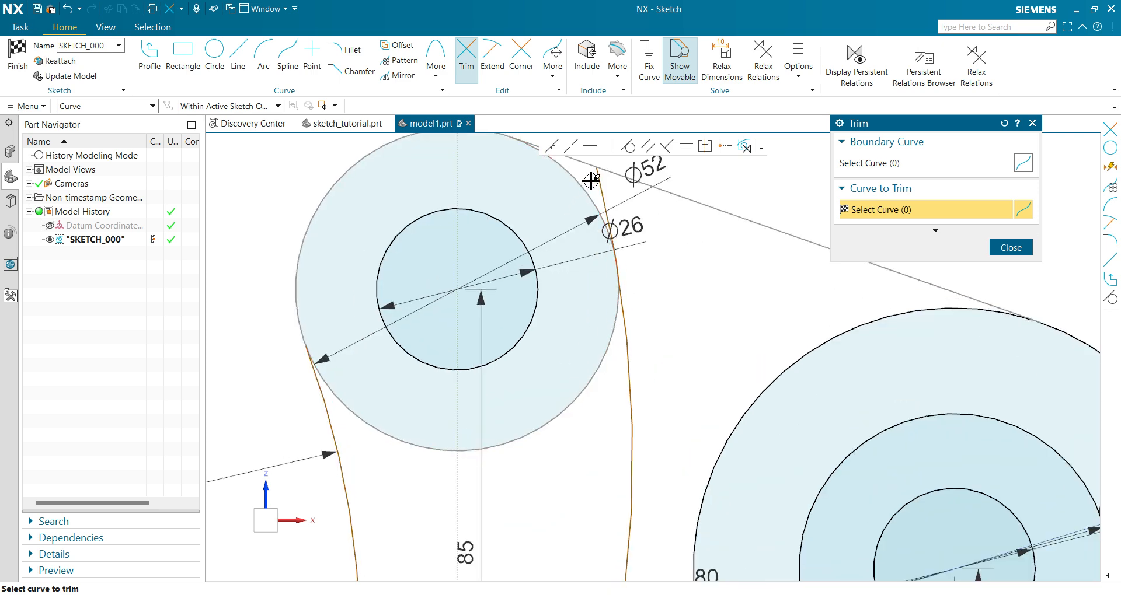
{"action": "scroll", "coordinate": [636, 240], "scroll_direction": "down", "scroll_amount": 3}
{"action": "scroll", "coordinate": [613, 389], "scroll_direction": "up", "scroll_amount": 3}
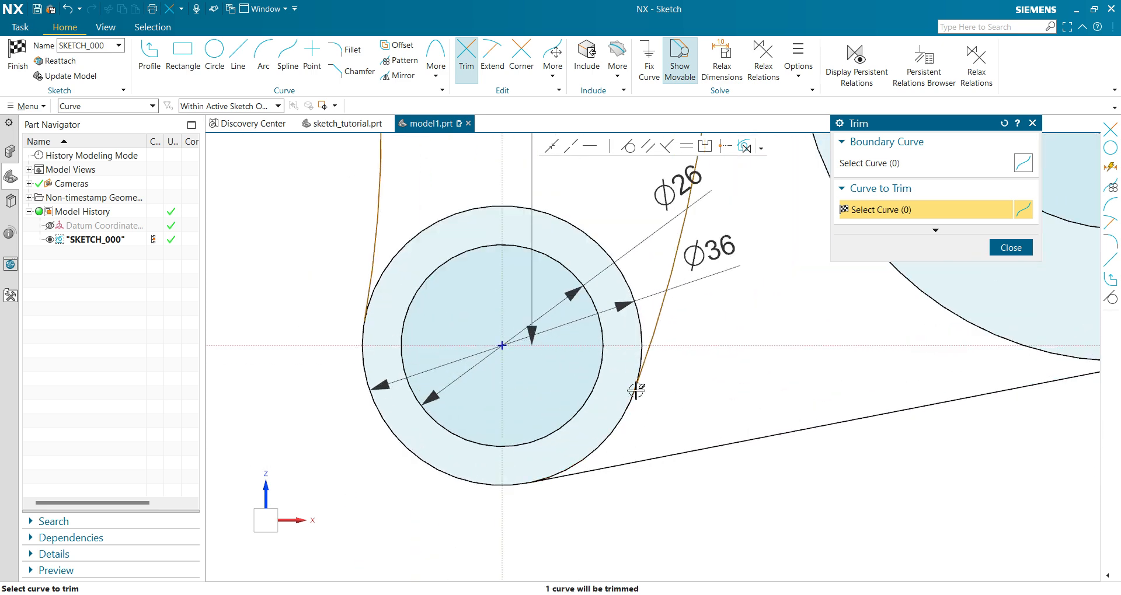
{"action": "scroll", "coordinate": [636, 388], "scroll_direction": "down", "scroll_amount": 2}
{"action": "key", "text": "Escape"}
Set the radius of the leftmost connecting arc between the upper and lower bosses to 42 mm.
{"action": "scroll", "coordinate": [631, 253], "scroll_direction": "up", "scroll_amount": 2}
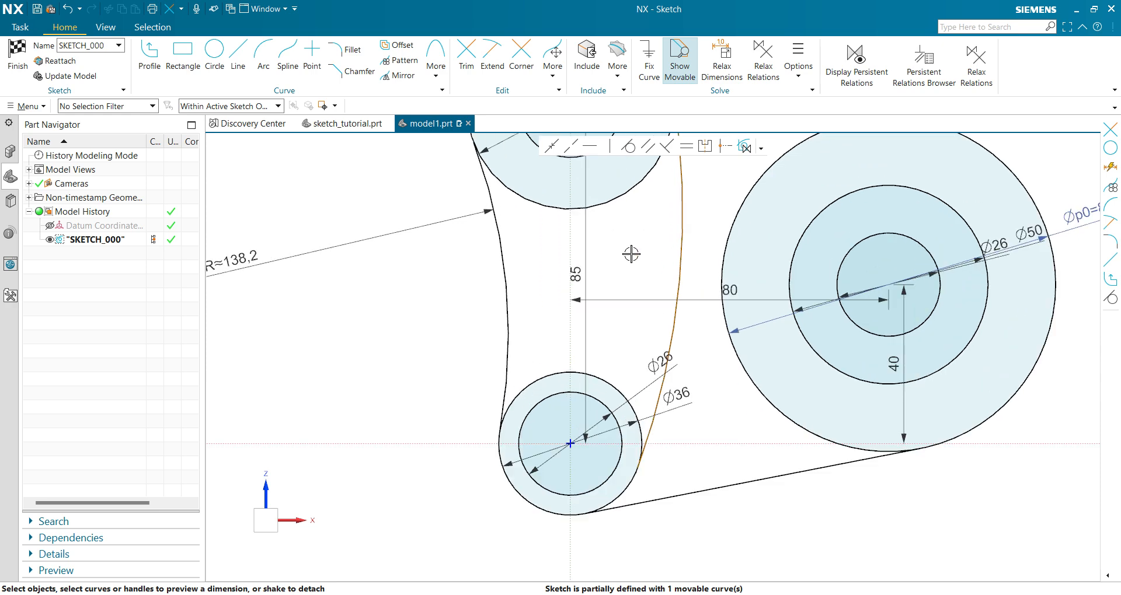
{"action": "scroll", "coordinate": [665, 351], "scroll_direction": "down", "scroll_amount": 3}
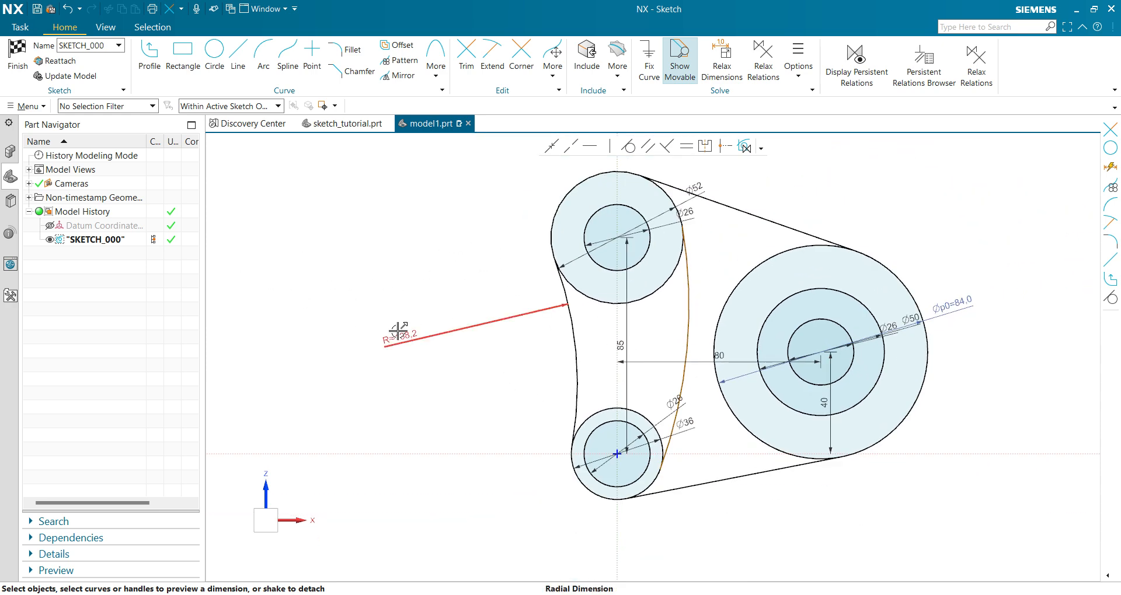
{"action": "double_click", "coordinate": [398, 331]}
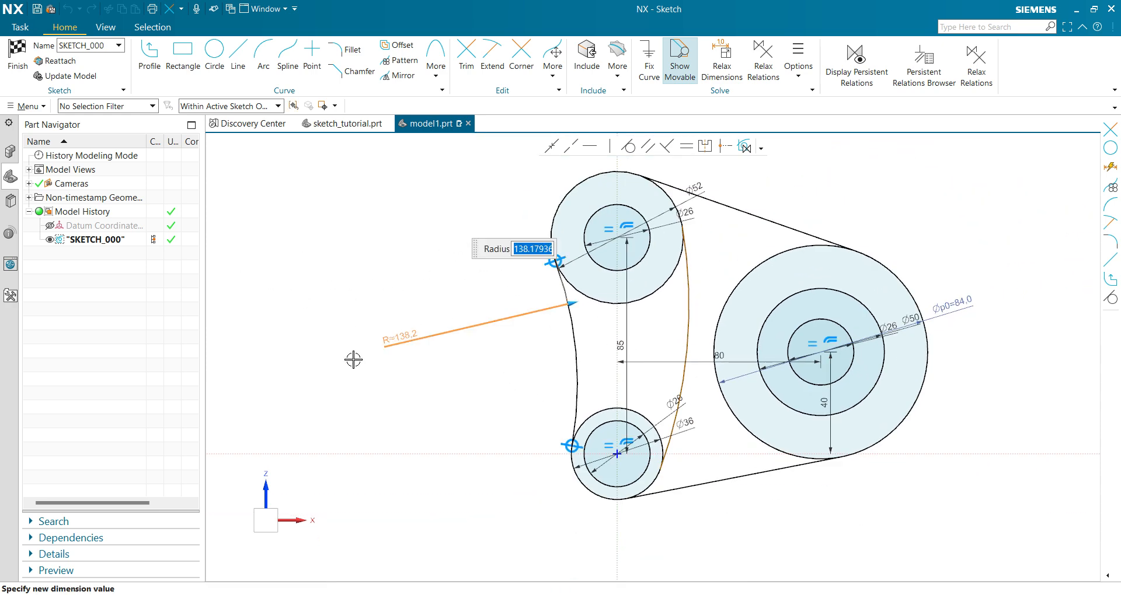
{"action": "type", "text": "42"}
{"action": "key", "text": "Return"}
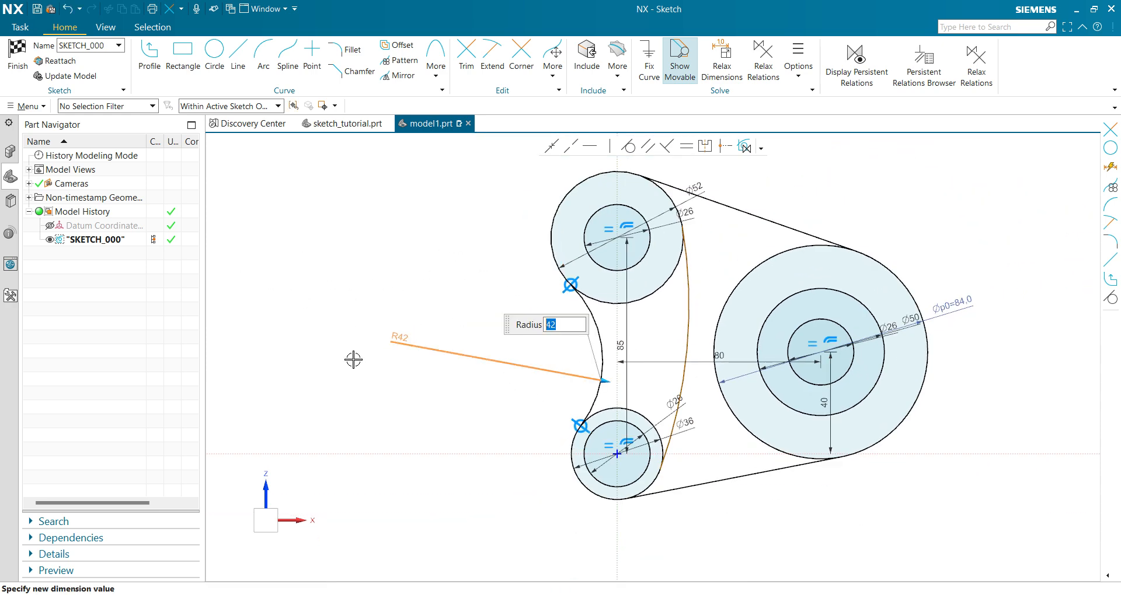
{"action": "left_click", "coordinate": [455, 436]}
Dimension the inner connecting arc between the upper and lower bosses with a radius of 96 mm.
{"action": "left_click", "coordinate": [690, 319]}
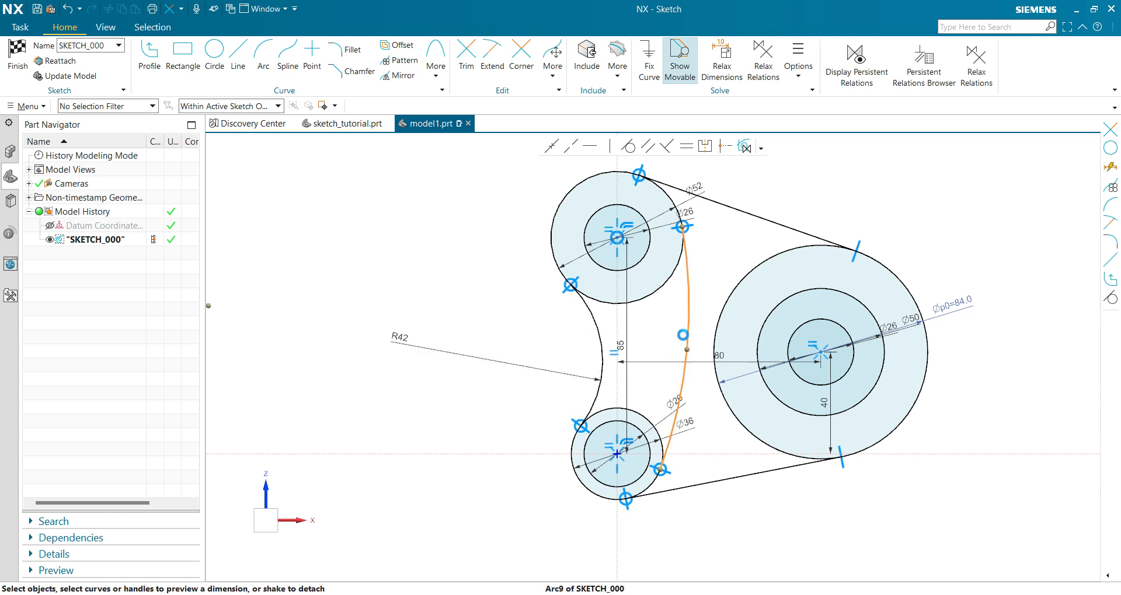
{"action": "double_click", "coordinate": [472, 319]}
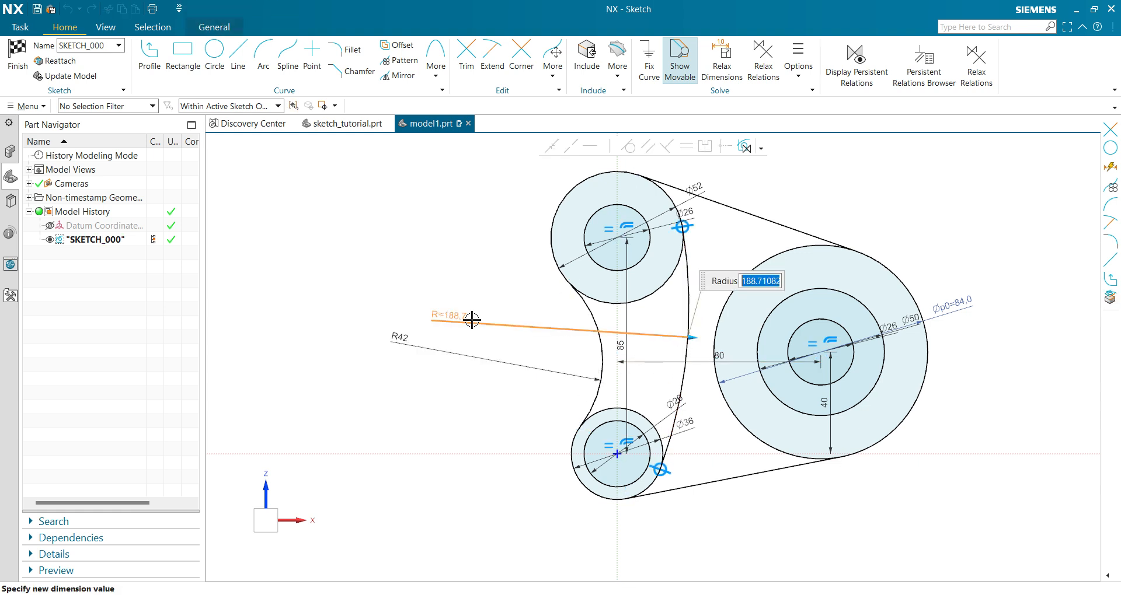
{"action": "type", "text": "96"}
{"action": "key", "text": "Return"}
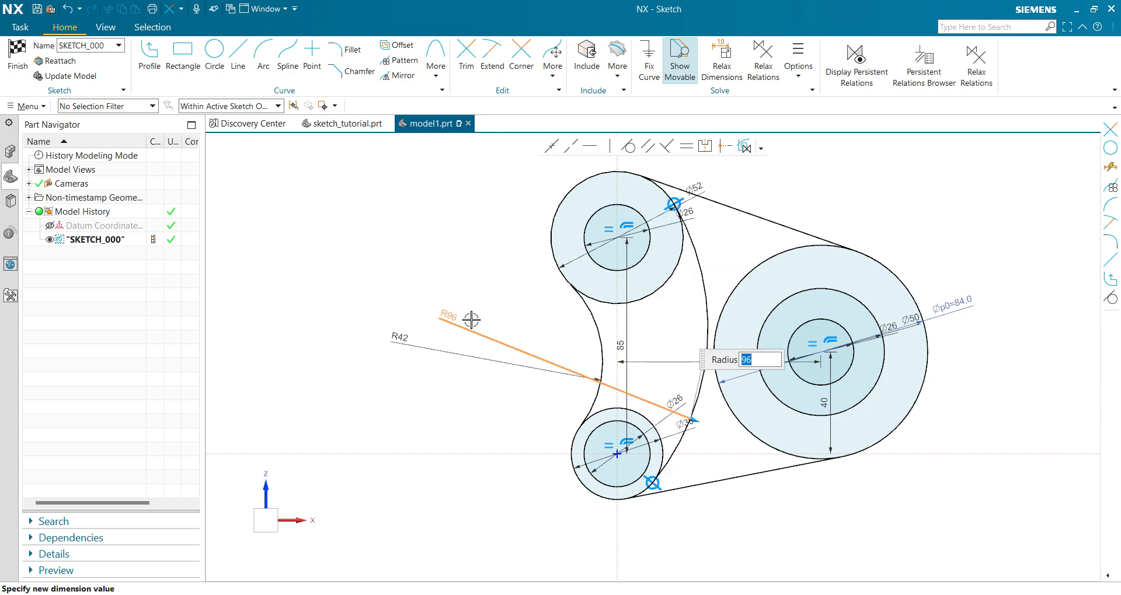
Consult the reference drawing in the image viewer and convert the large boss's 50 mm circle to a reference curve.
{"action": "key", "text": "alt+Tab"}
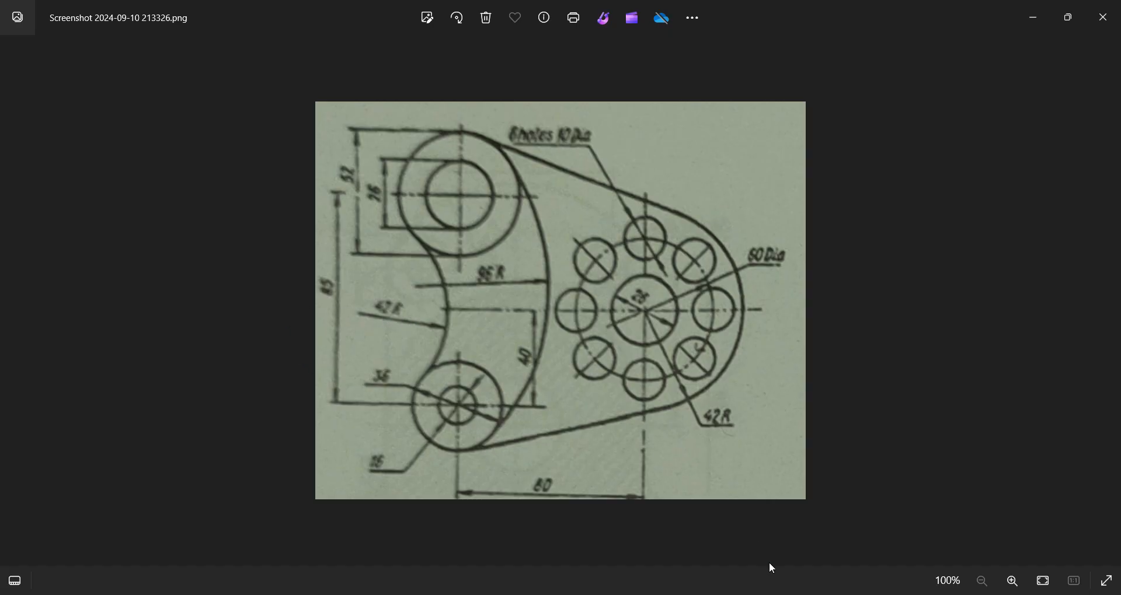
{"action": "mouse_move", "coordinate": [754, 594]}
{"action": "left_click", "coordinate": [763, 578]}
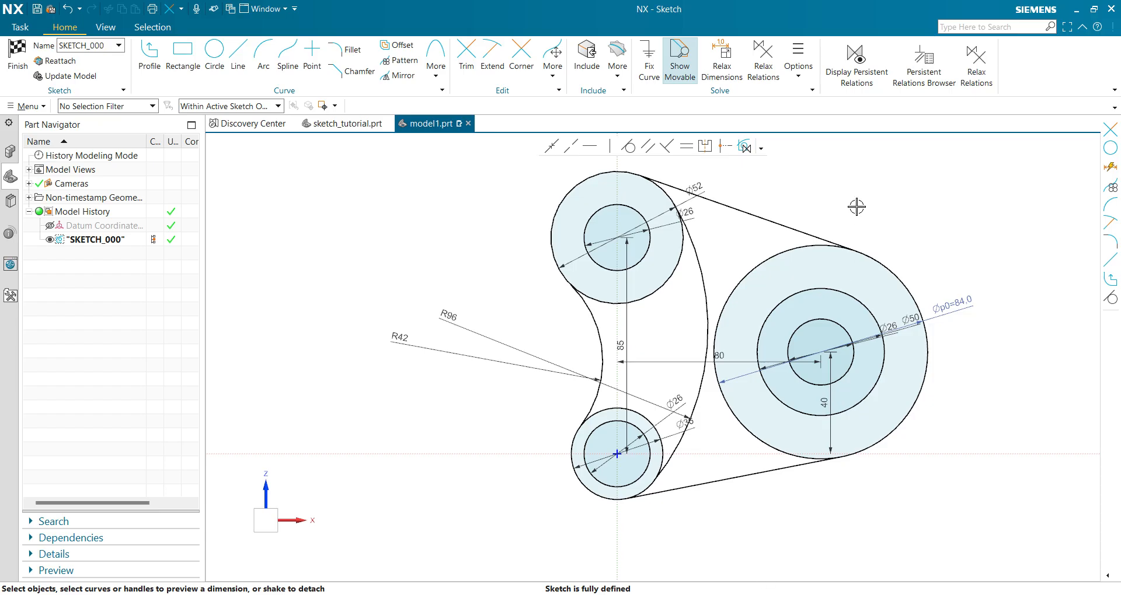
{"action": "left_click", "coordinate": [875, 307]}
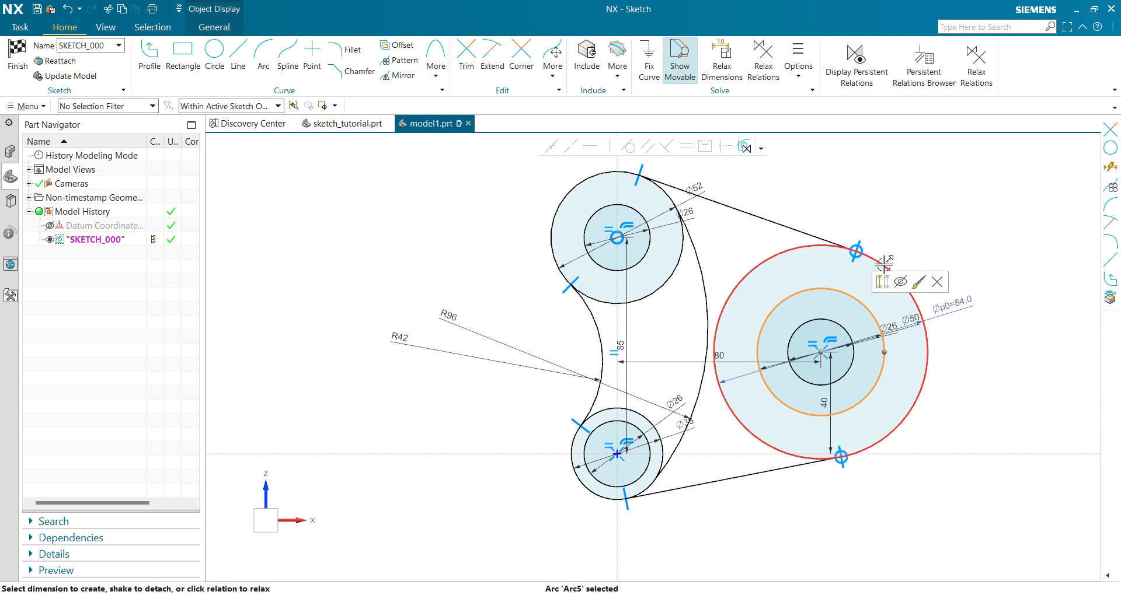
{"action": "left_click", "coordinate": [882, 283]}
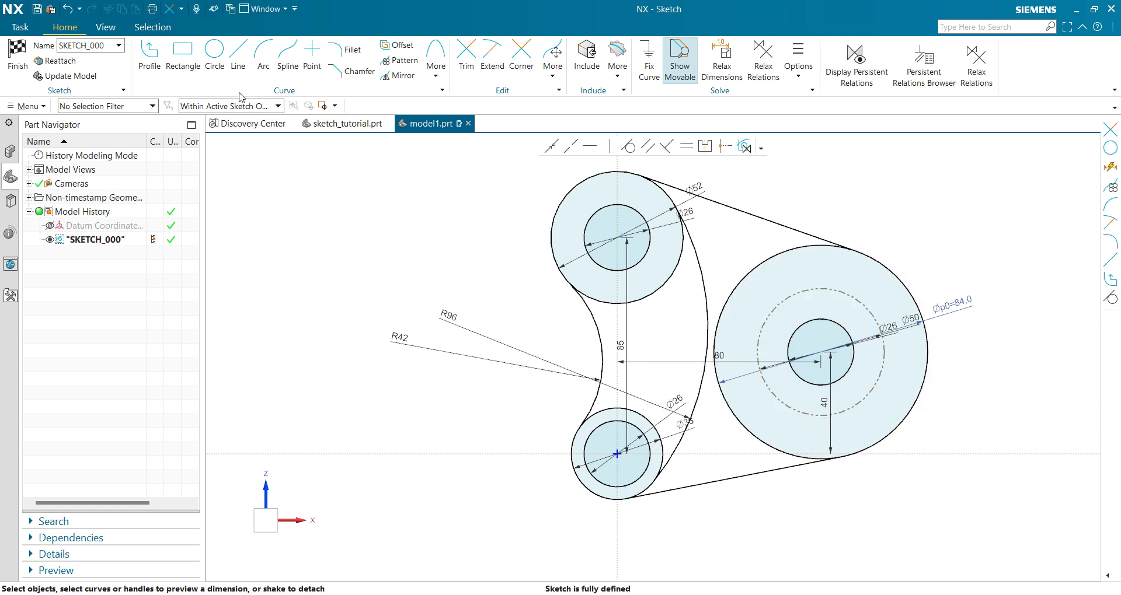
Sketch a small circle about 14.7 mm in diameter, centred on the 50 mm reference circle near its top.
{"action": "left_click", "coordinate": [214, 53]}
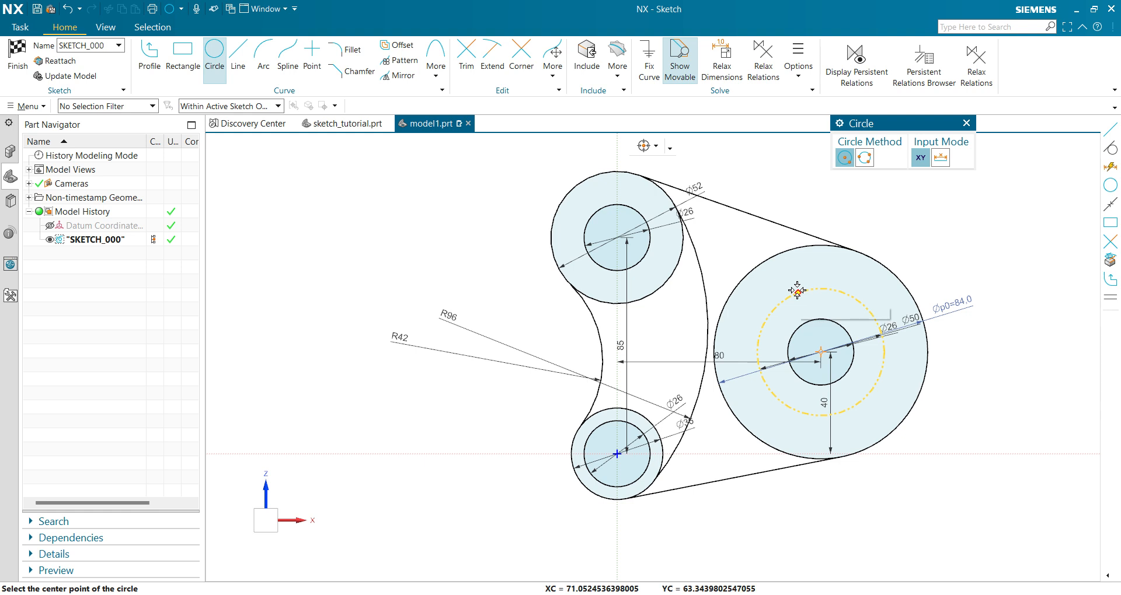
{"action": "left_click", "coordinate": [797, 292]}
{"action": "left_click", "coordinate": [815, 300]}
{"action": "key", "text": "Escape"}
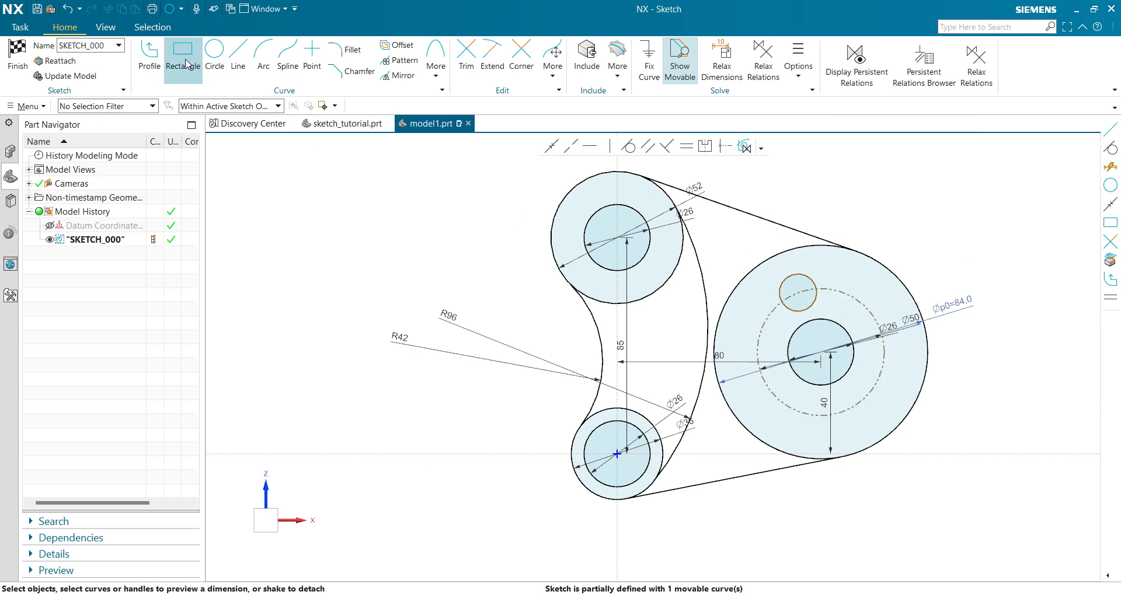
Draw a line about 69.5 mm straight up from the large boss's centre and convert it to a reference line.
{"action": "left_click", "coordinate": [240, 61]}
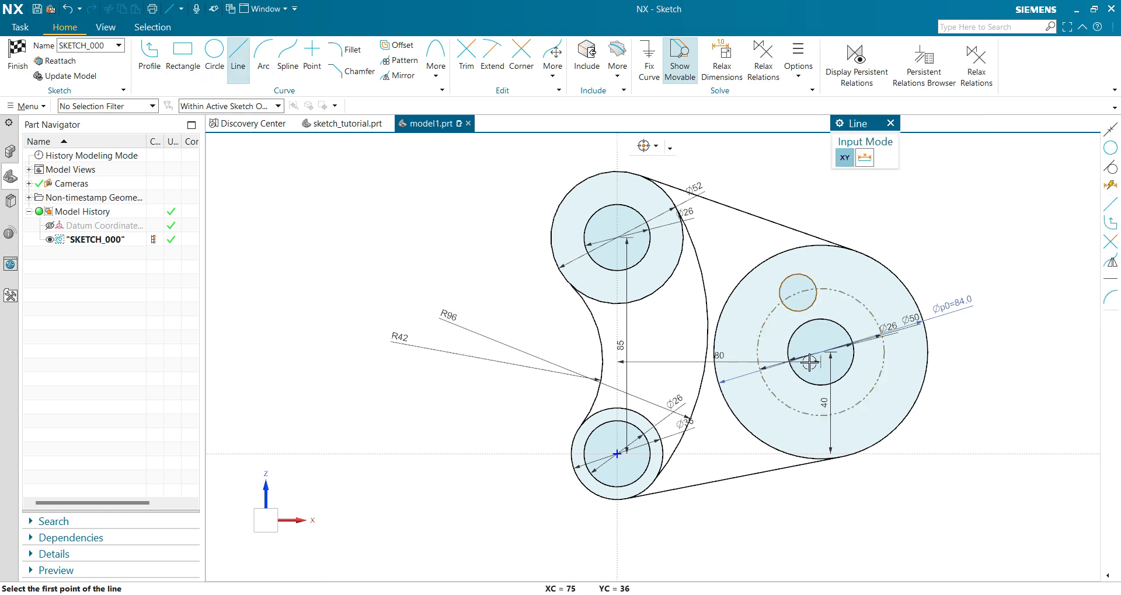
{"action": "left_click", "coordinate": [822, 353]}
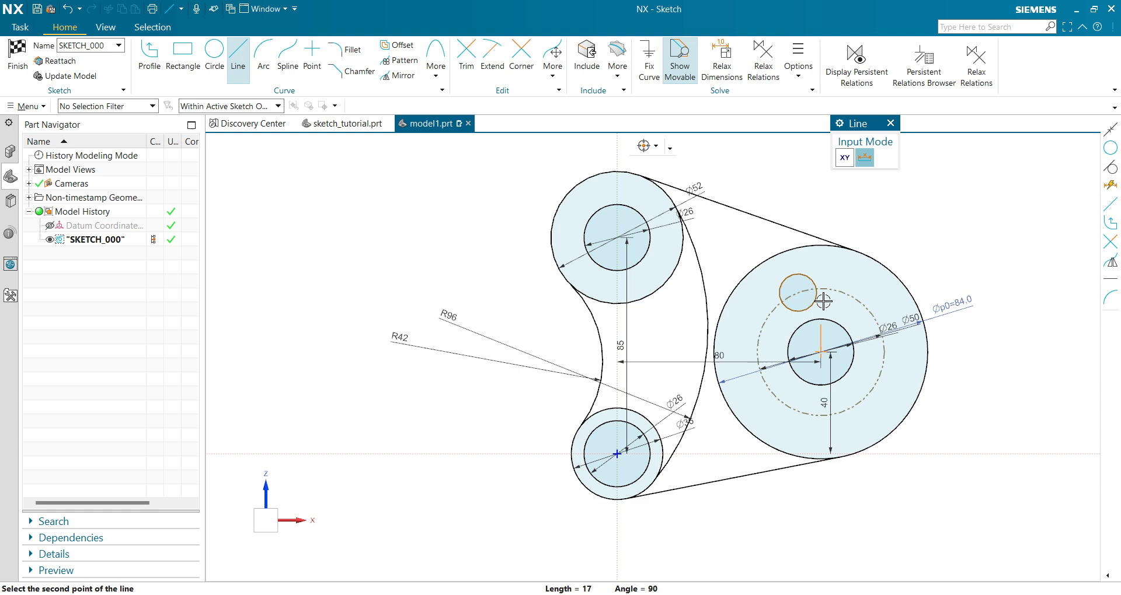
{"action": "left_click", "coordinate": [820, 175]}
{"action": "key", "text": "Escape"}
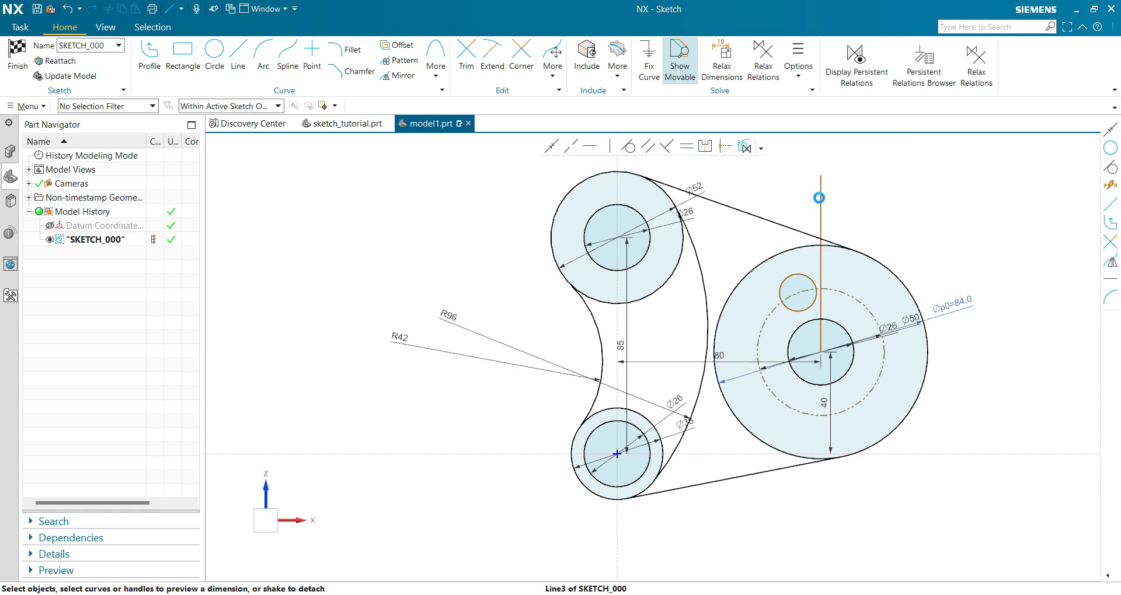
{"action": "left_click", "coordinate": [820, 192]}
{"action": "key", "text": "Escape"}
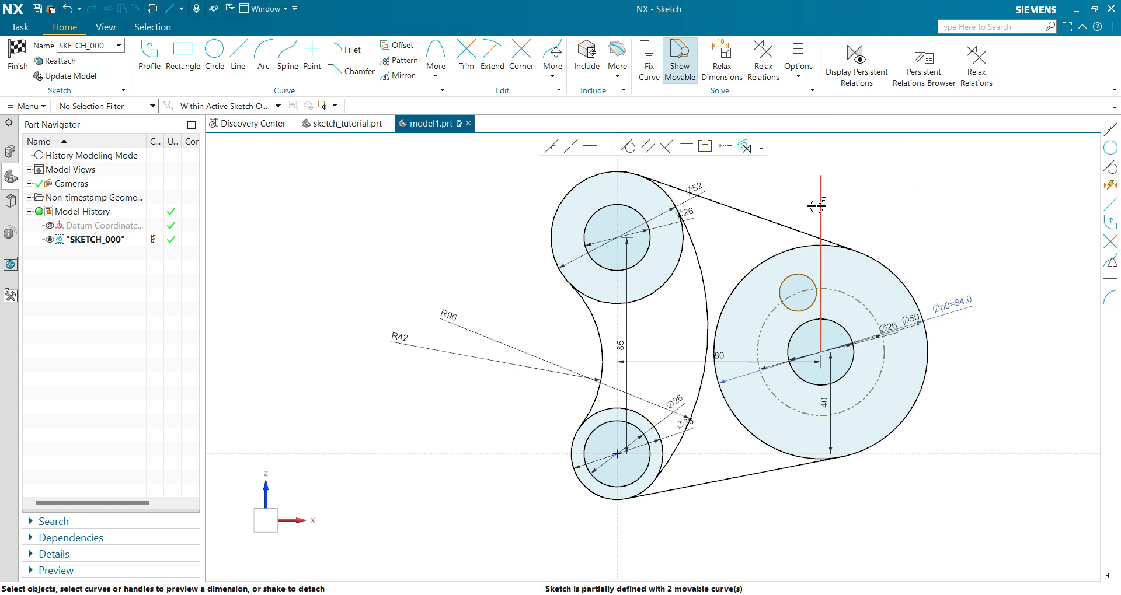
{"action": "left_click", "coordinate": [821, 199]}
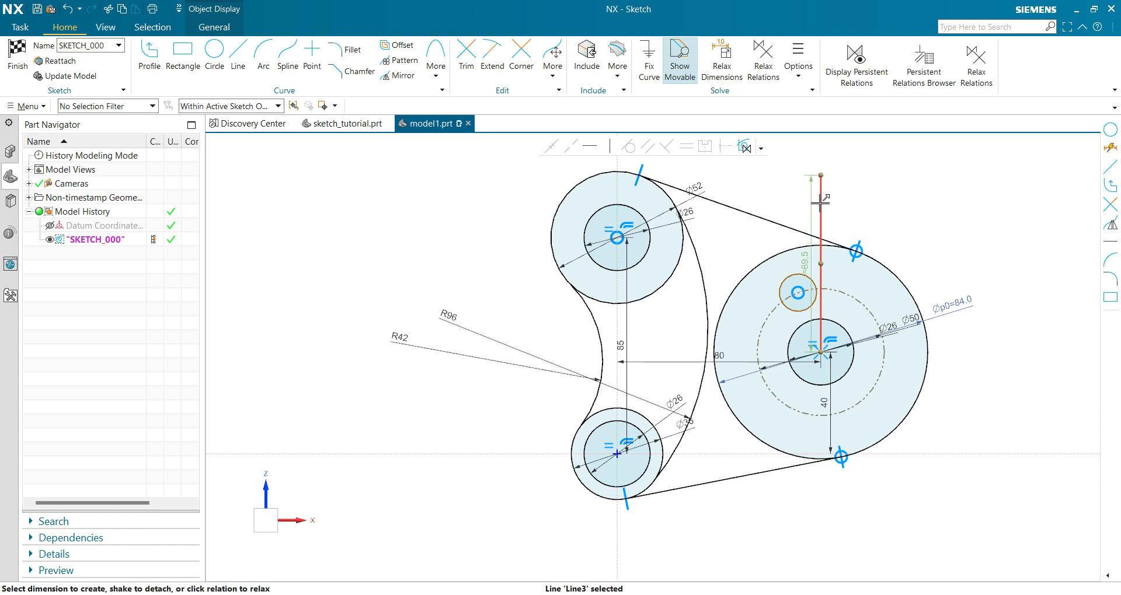
{"action": "left_click", "coordinate": [842, 181]}
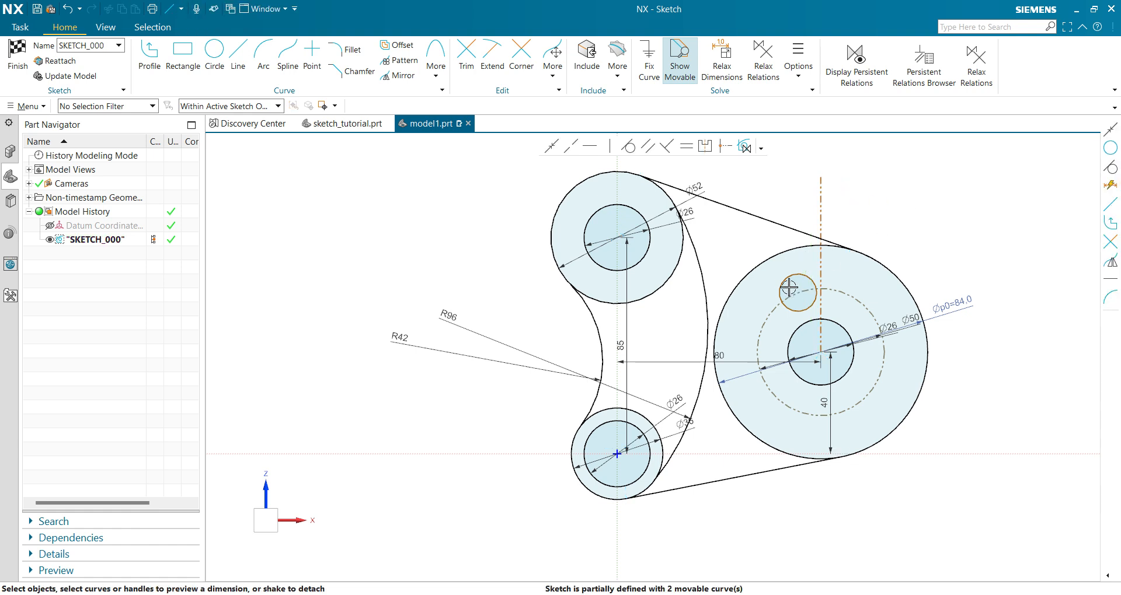
{"action": "left_click", "coordinate": [820, 262]}
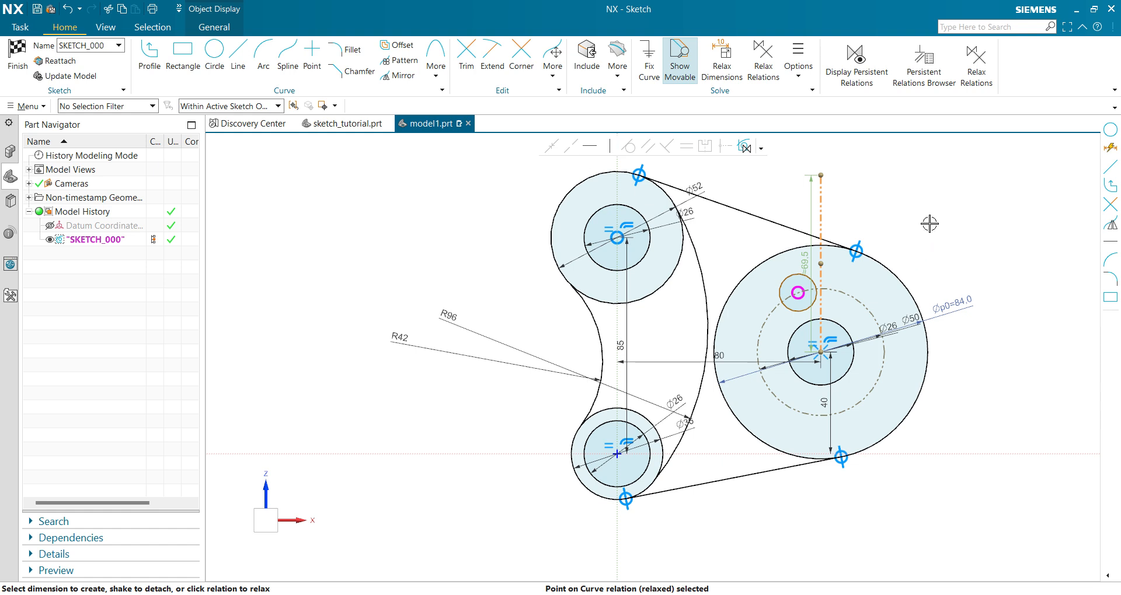
{"action": "left_click", "coordinate": [800, 280]}
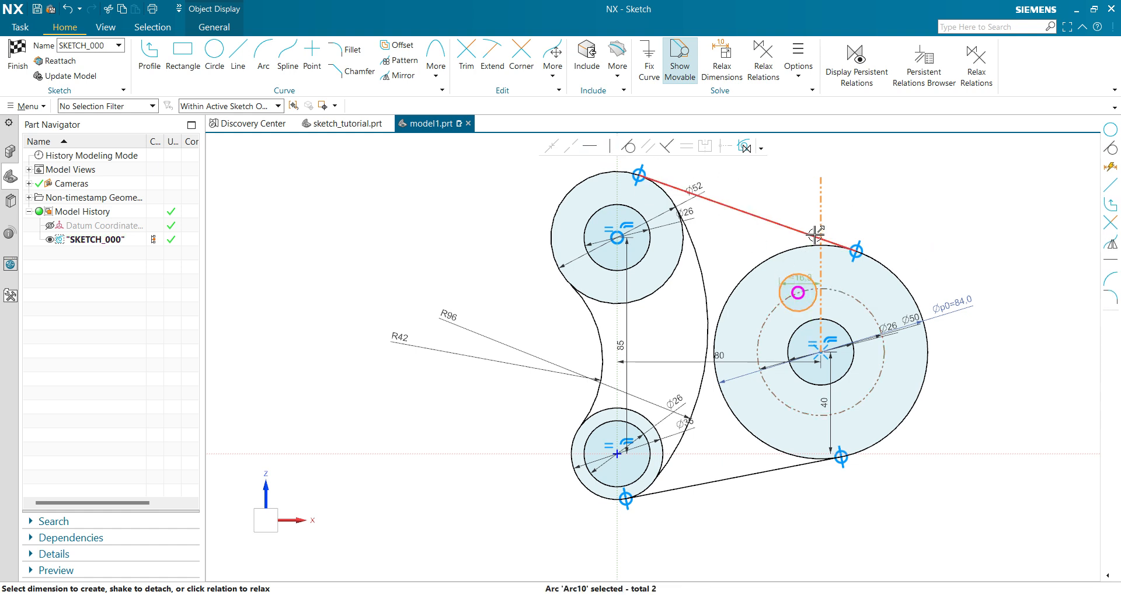
{"action": "left_click", "coordinate": [897, 207]}
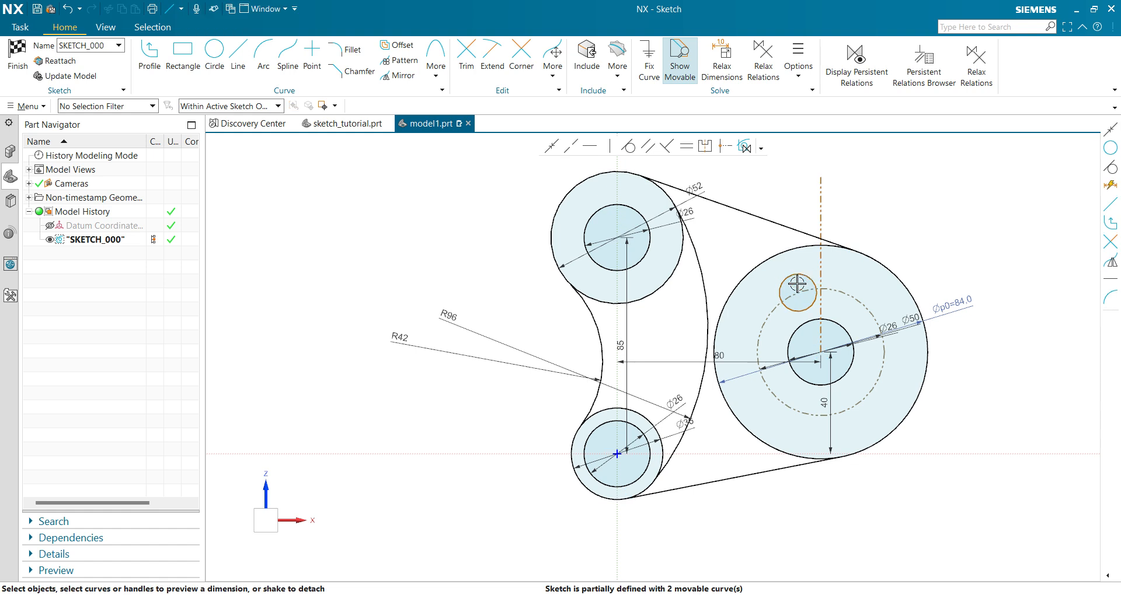
Make the small circle's centre coincident with the upright reference line through the large boss's centre.
{"action": "left_click", "coordinate": [801, 290]}
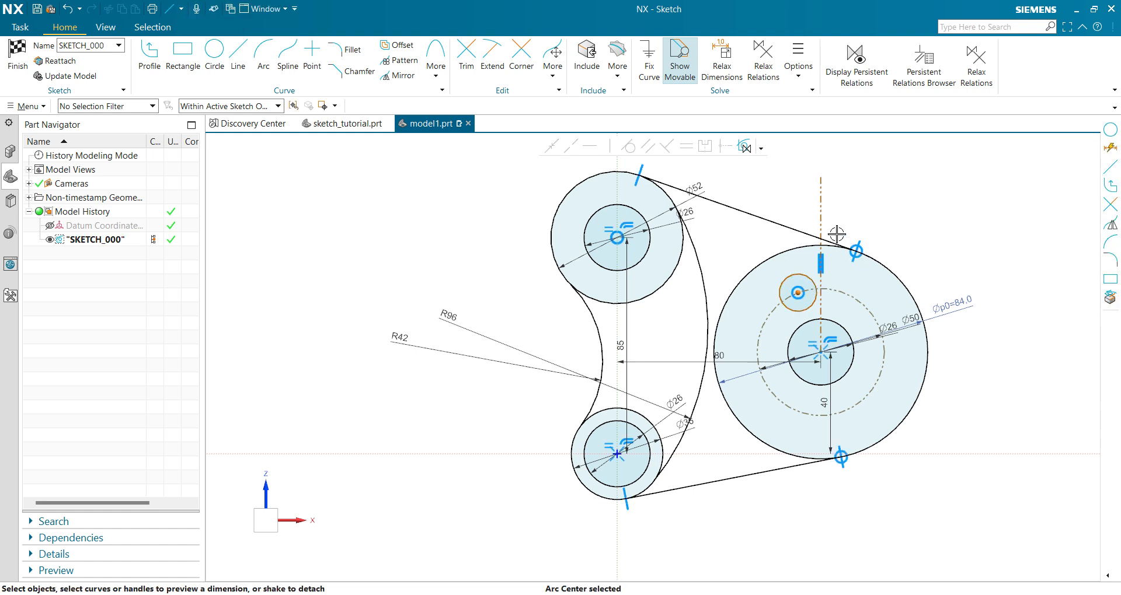
{"action": "left_click", "coordinate": [822, 210]}
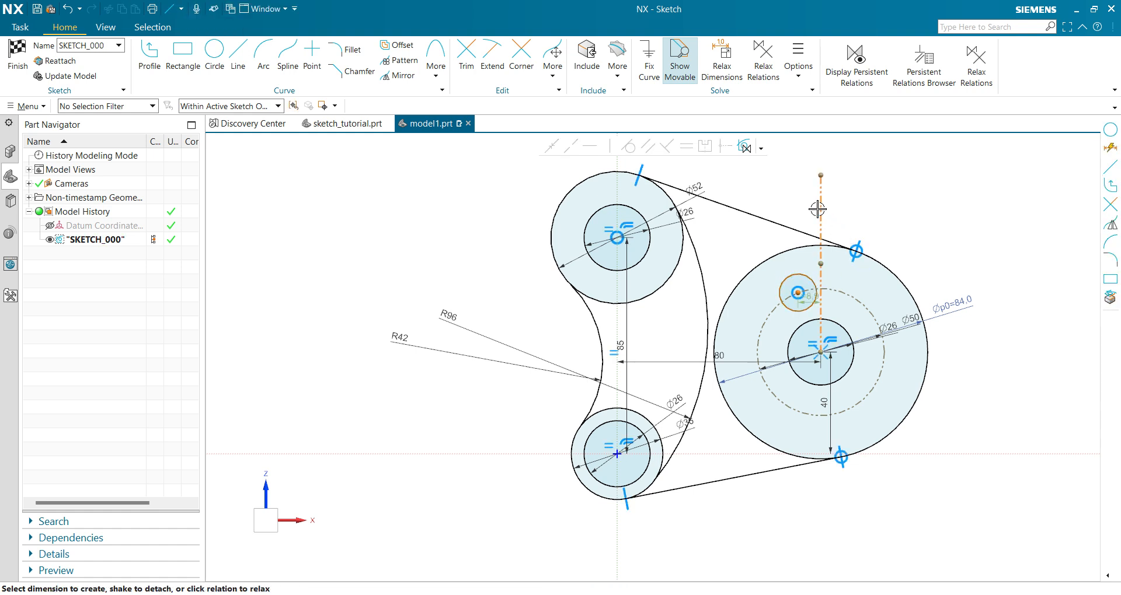
{"action": "left_click", "coordinate": [551, 147]}
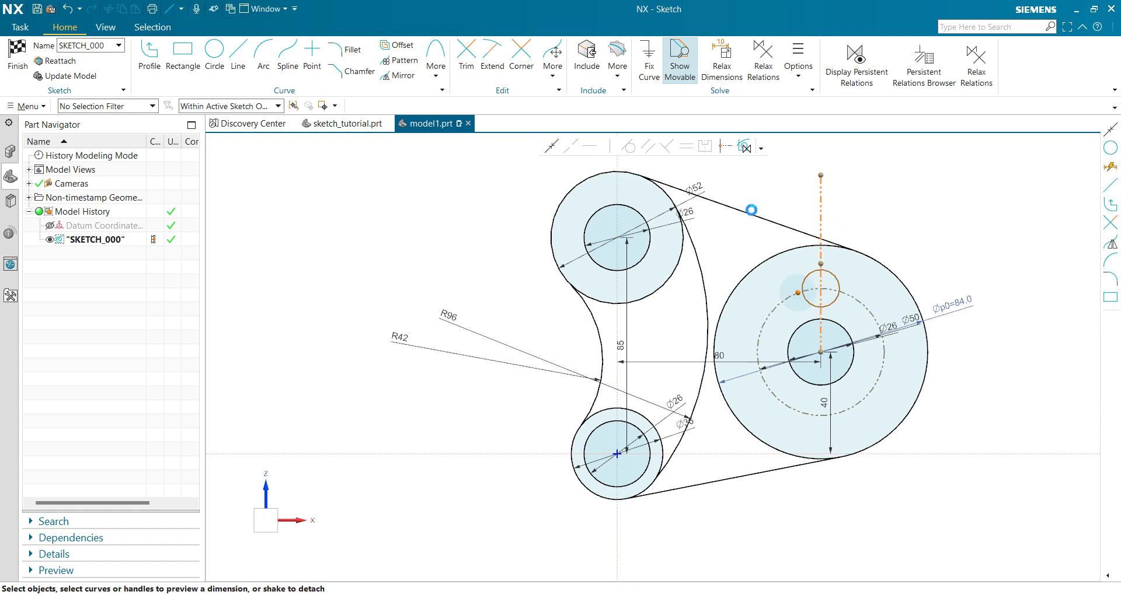
Dimension the small hole circle on the reference circle with a diameter of 10 mm.
{"action": "left_click", "coordinate": [839, 288]}
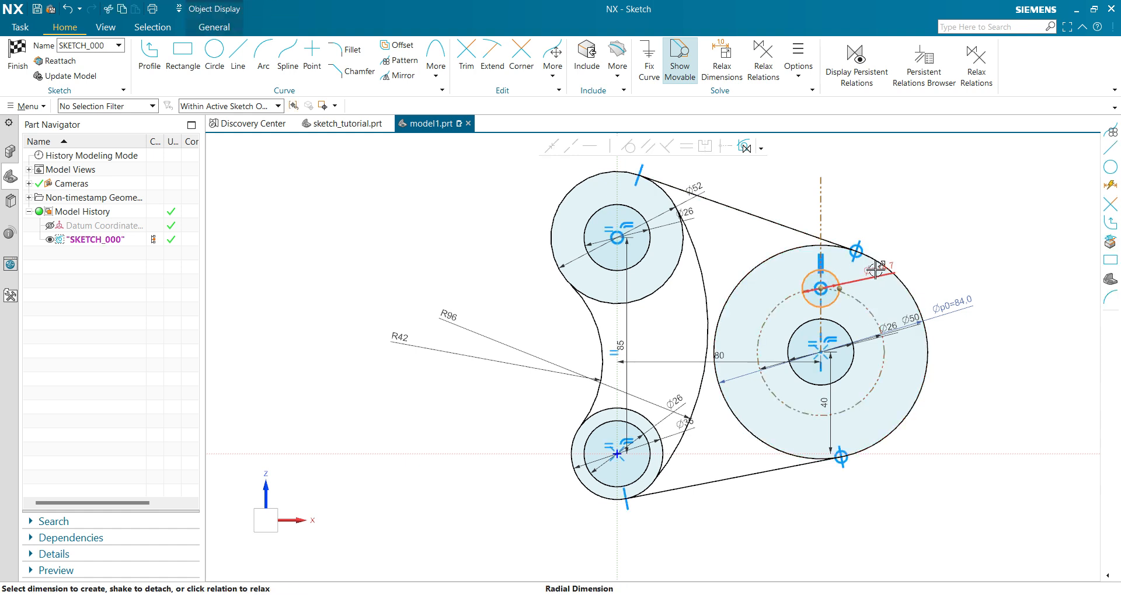
{"action": "left_click", "coordinate": [879, 274]}
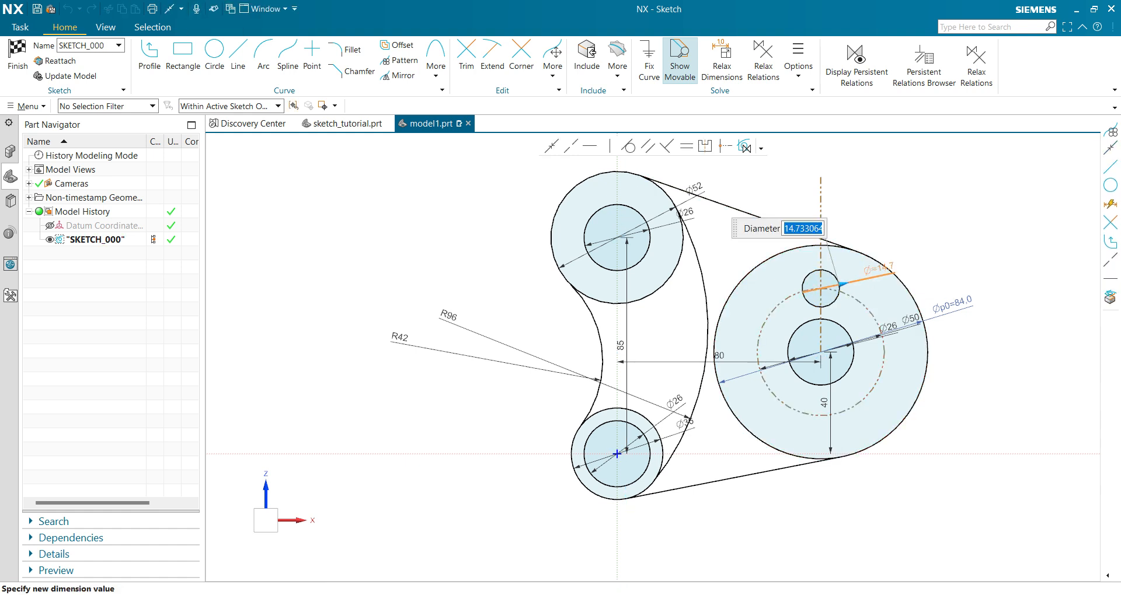
{"action": "type", "text": "10"}
{"action": "key", "text": "Return"}
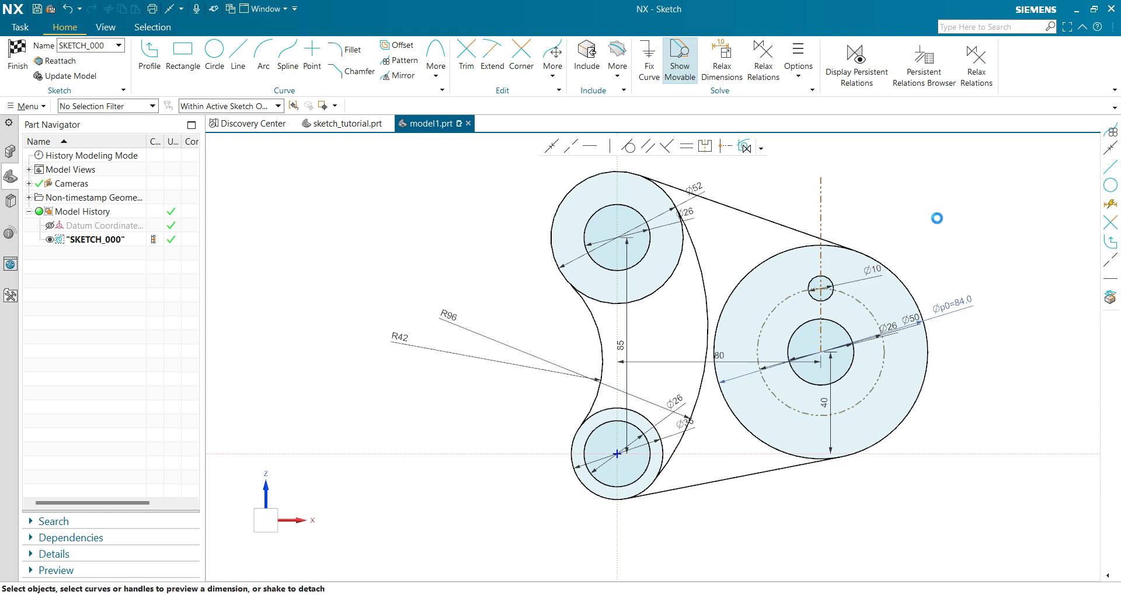
Apply a vertical relation to the reference line running up from the large boss's centre.
{"action": "scroll", "coordinate": [829, 543], "scroll_direction": "up", "scroll_amount": 1}
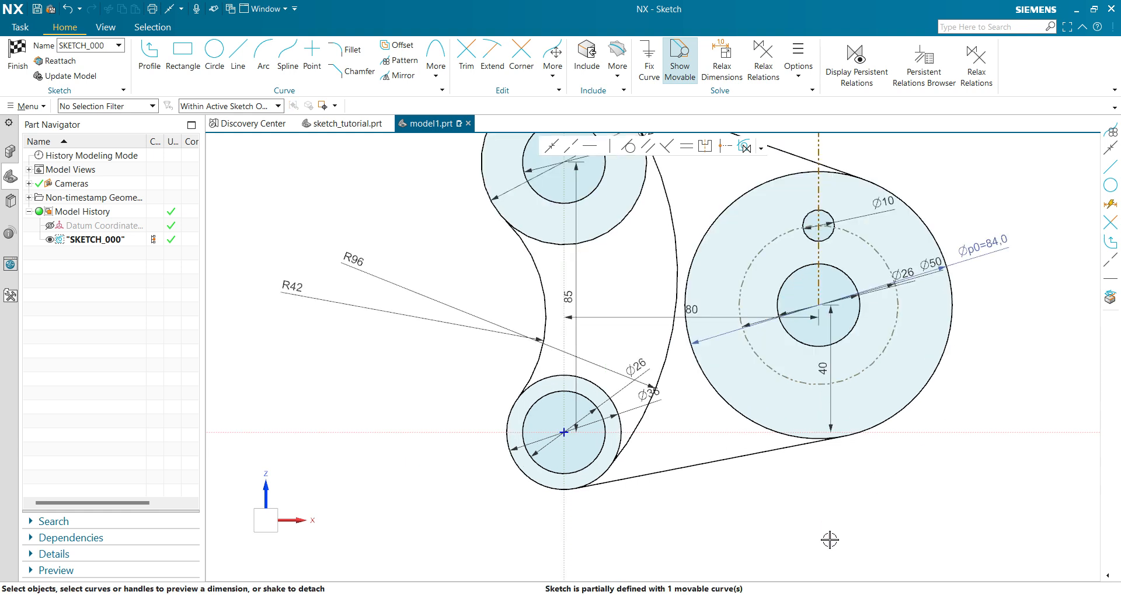
{"action": "scroll", "coordinate": [856, 534], "scroll_direction": "down", "scroll_amount": 1}
{"action": "middle_click_drag", "start_coordinate": [878, 519], "coordinate": [817, 531], "text": "shift"}
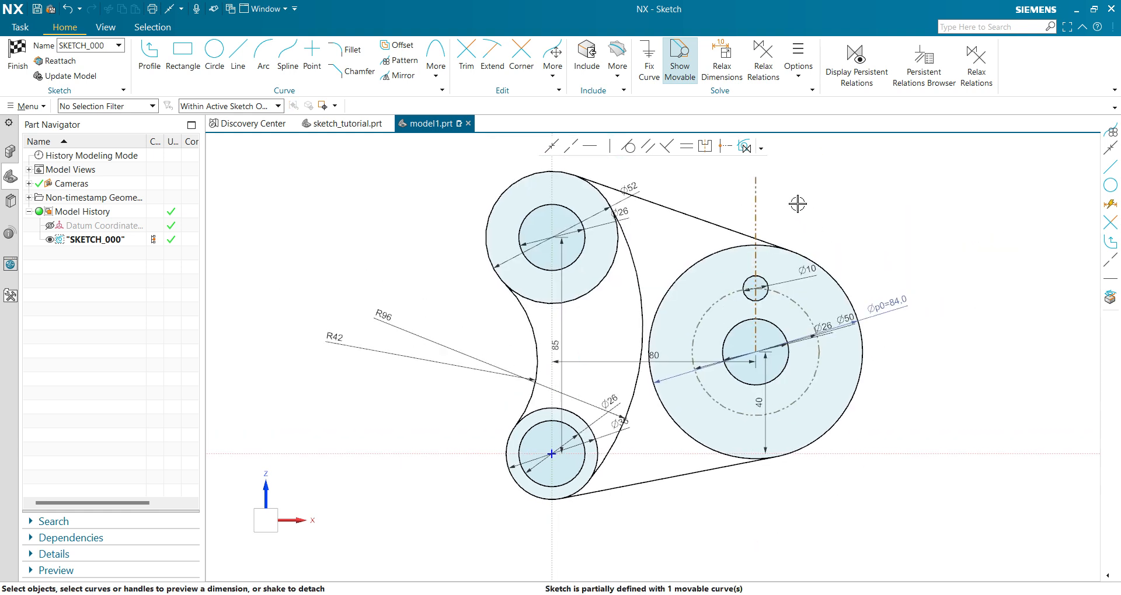
{"action": "left_click", "coordinate": [755, 200]}
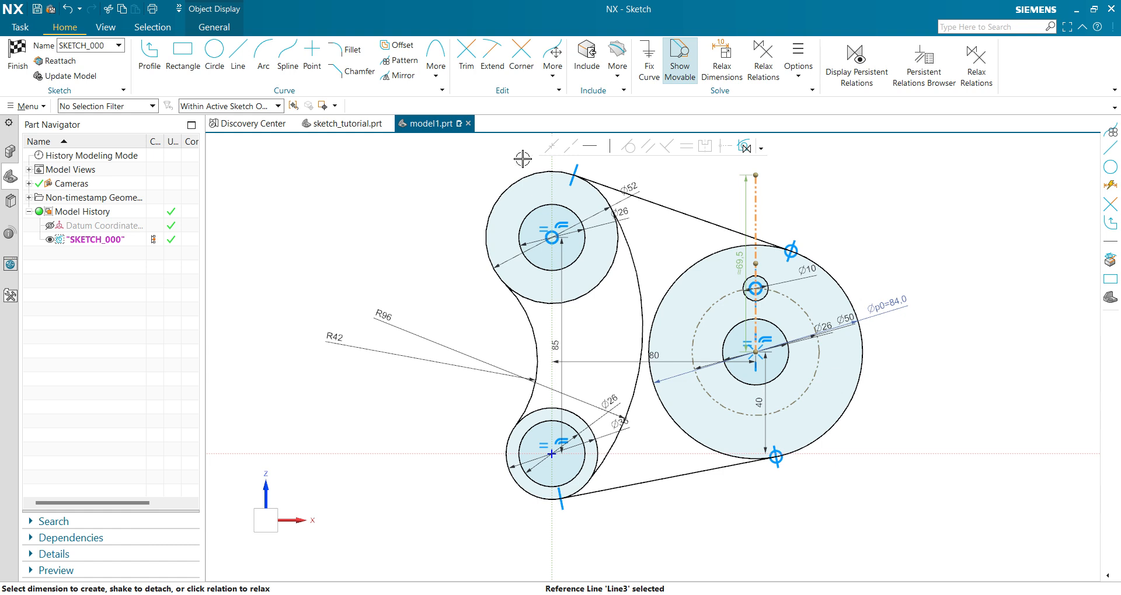
{"action": "left_click", "coordinate": [609, 148]}
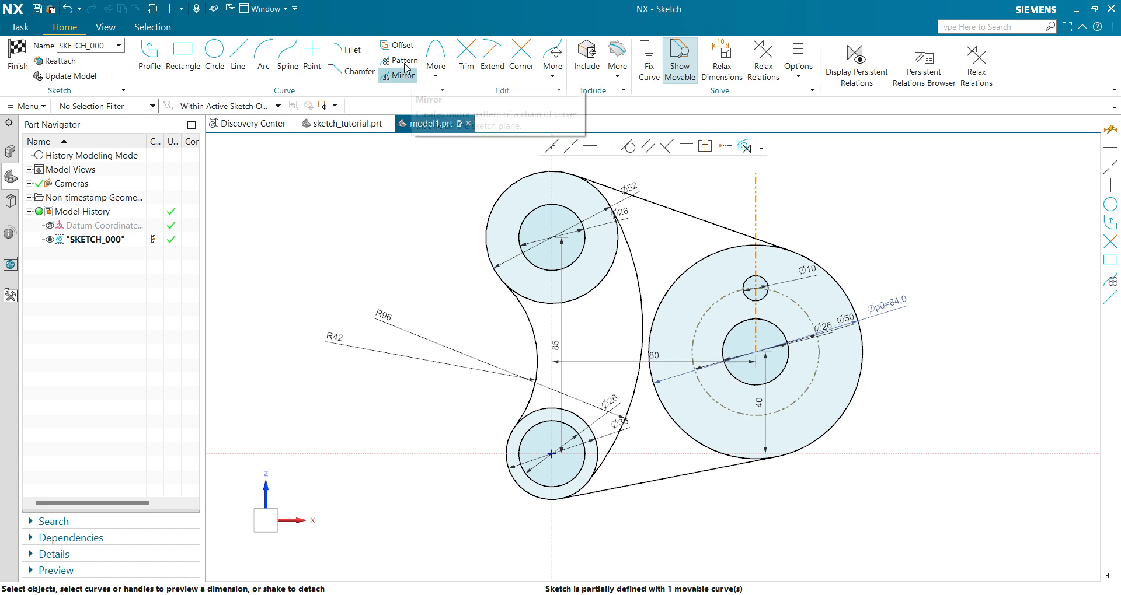
Pattern the 10 mm hole circle circularly about the large boss's centre with a count of 8 and a pitch angle of 45°.
{"action": "left_click", "coordinate": [416, 80]}
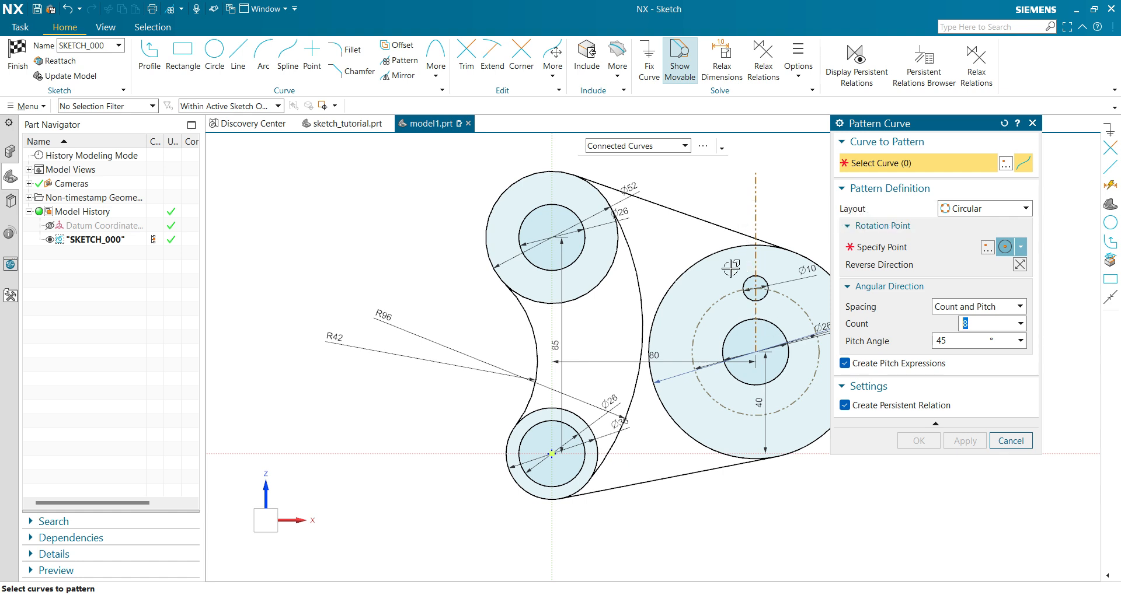
{"action": "scroll", "coordinate": [682, 246], "scroll_direction": "down", "scroll_amount": 1}
{"action": "scroll", "coordinate": [809, 454], "scroll_direction": "up", "scroll_amount": 2}
{"action": "middle_click_drag", "start_coordinate": [801, 472], "coordinate": [703, 555], "text": "shift"}
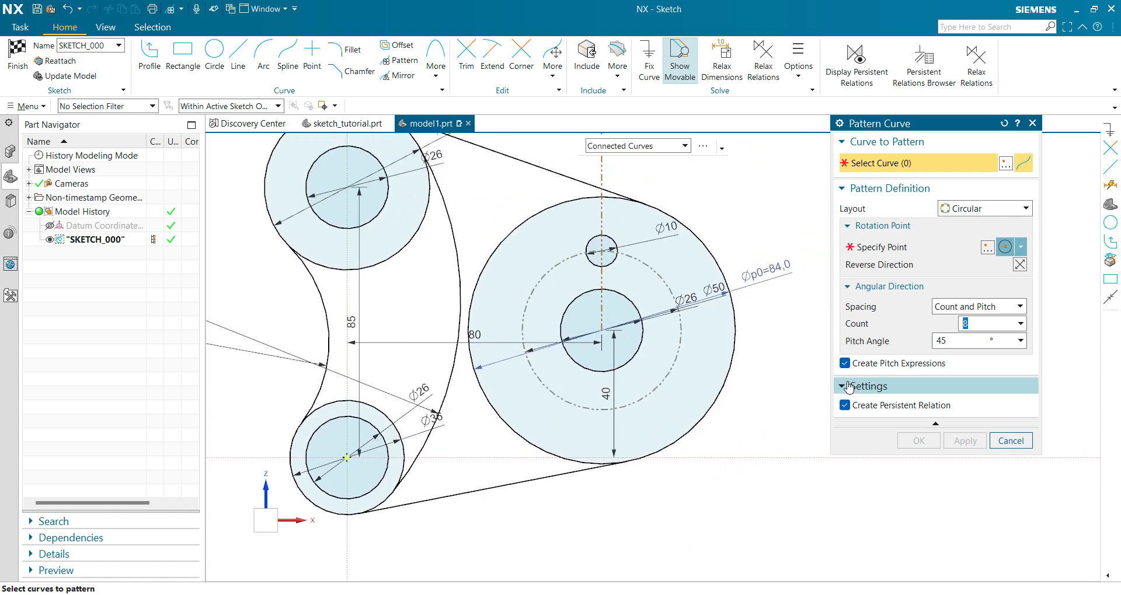
{"action": "left_click", "coordinate": [1021, 249]}
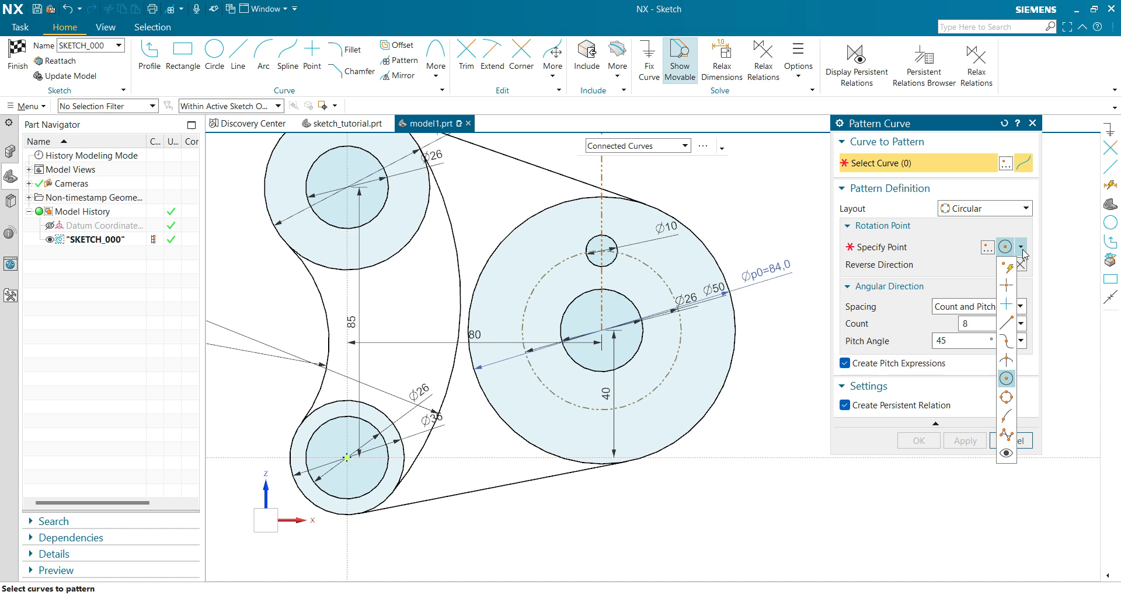
{"action": "left_click", "coordinate": [1007, 380]}
{"action": "left_click", "coordinate": [632, 302]}
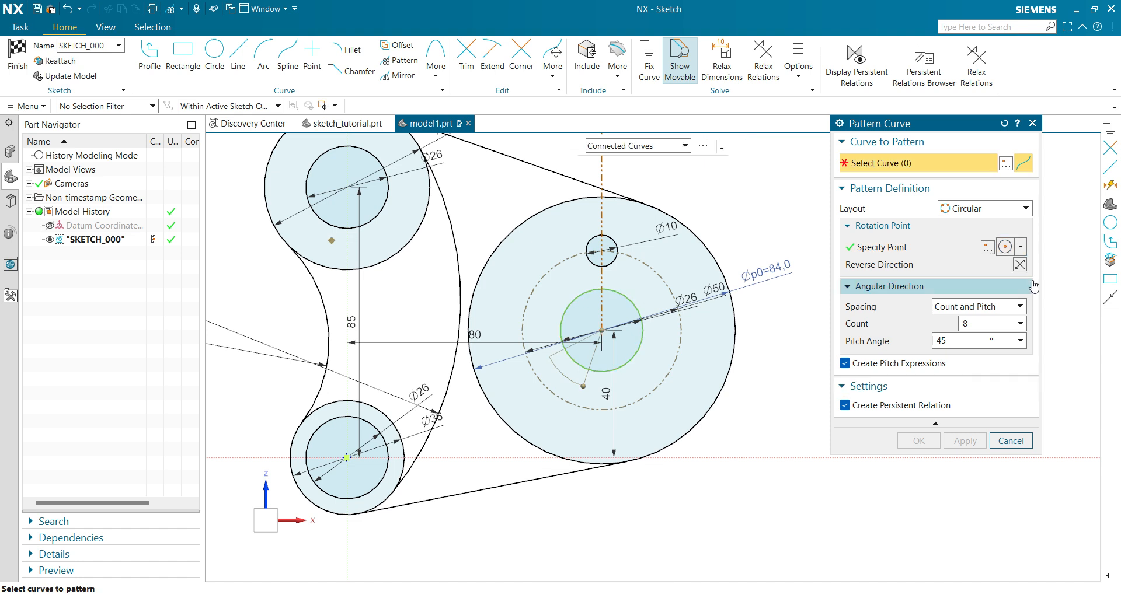
{"action": "left_click", "coordinate": [603, 236]}
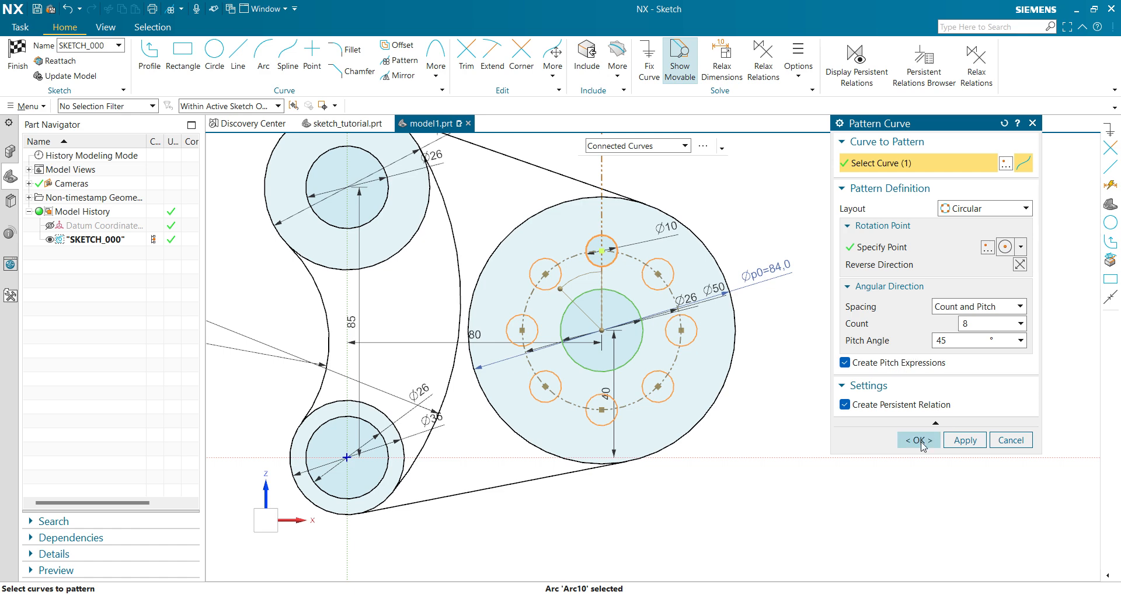
{"action": "left_click", "coordinate": [918, 440]}
Inspect the ring of holes and switch to the reference drawing in the image viewer to compare the dimensions.
{"action": "scroll", "coordinate": [782, 359], "scroll_direction": "down", "scroll_amount": 3}
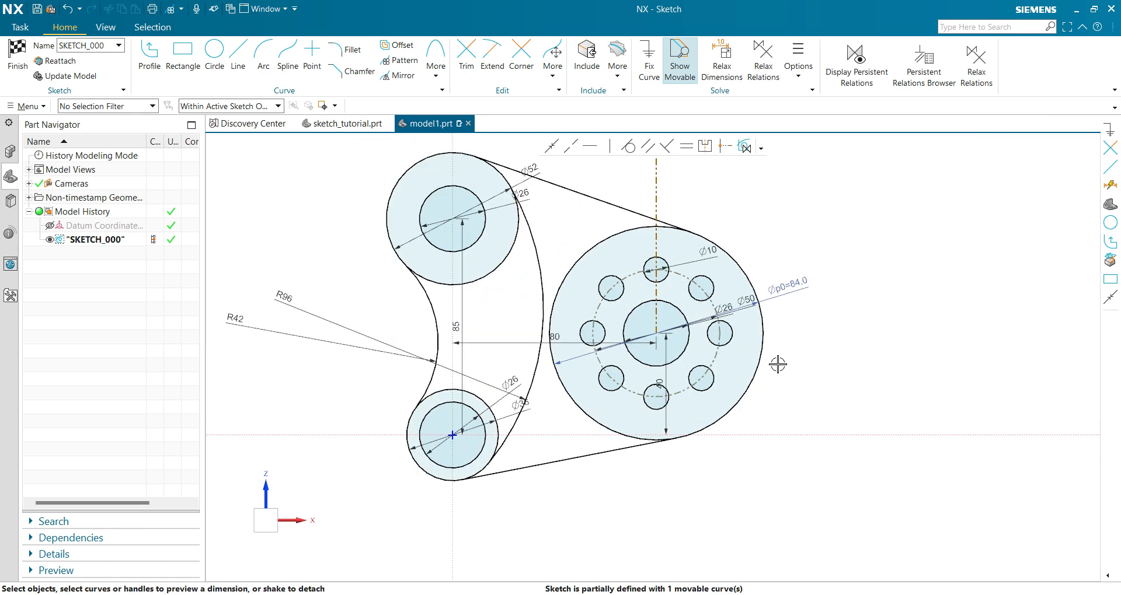
{"action": "scroll", "coordinate": [790, 358], "scroll_direction": "up", "scroll_amount": 2}
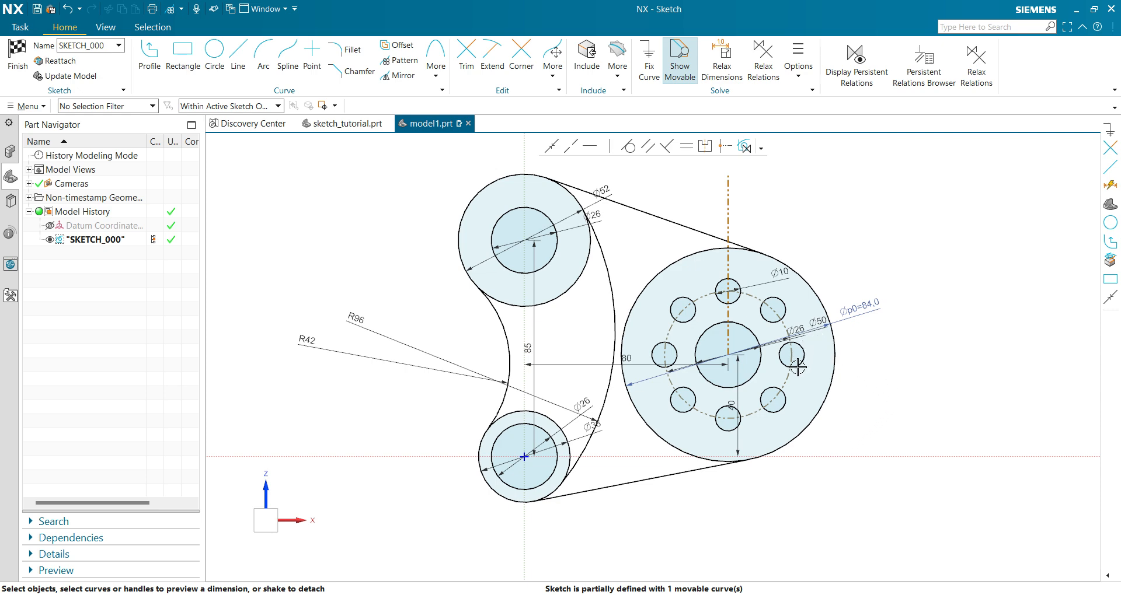
{"action": "key", "text": "alt+Tab"}
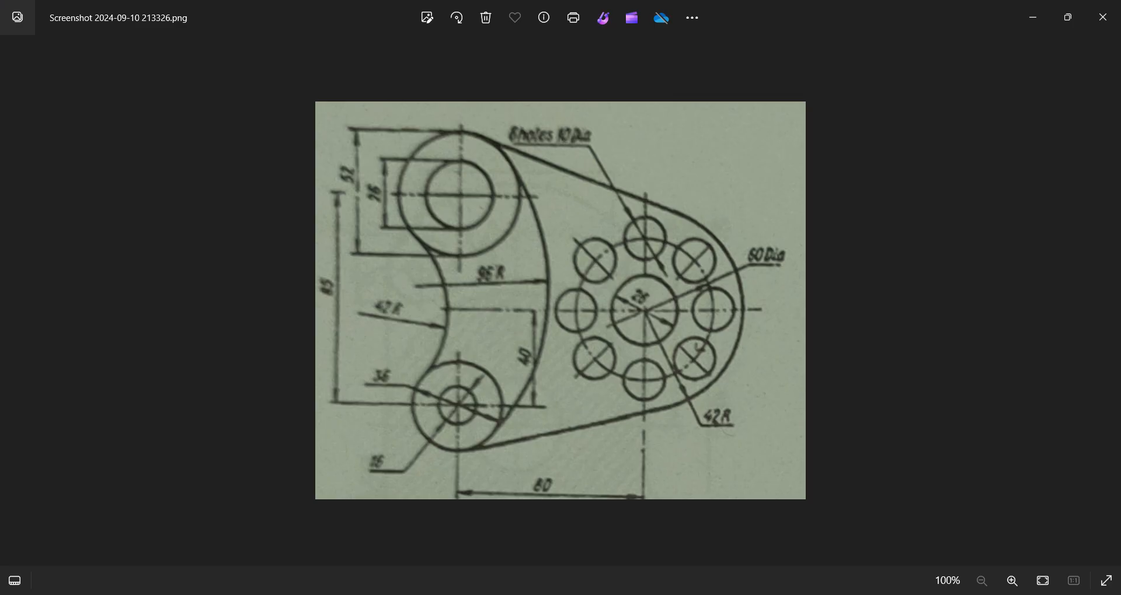